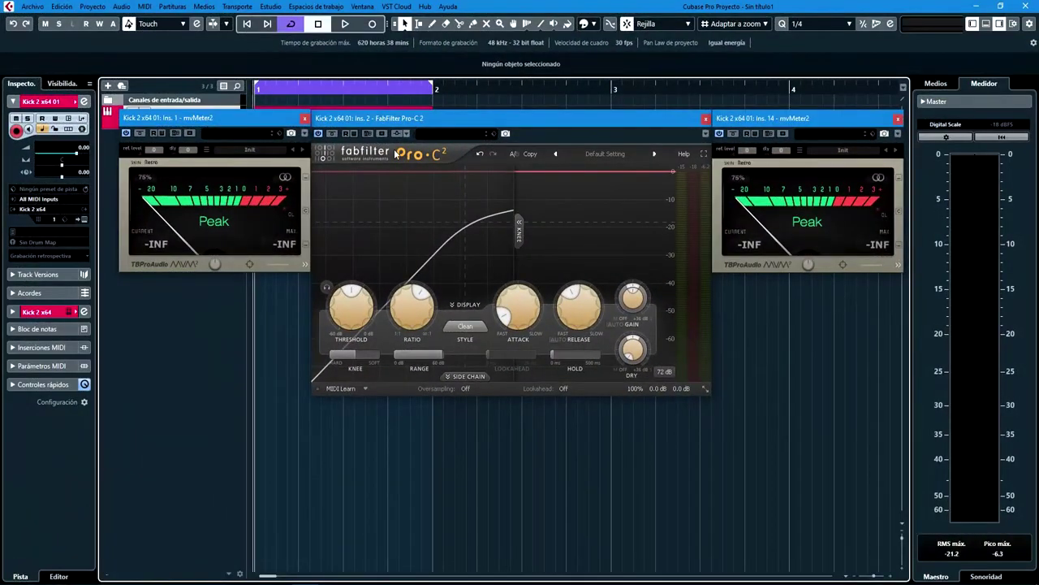
Play the kick through the Pro-C 2 compressor while lowering its threshold and adjusting its release to compare input and output levels.
key("space")
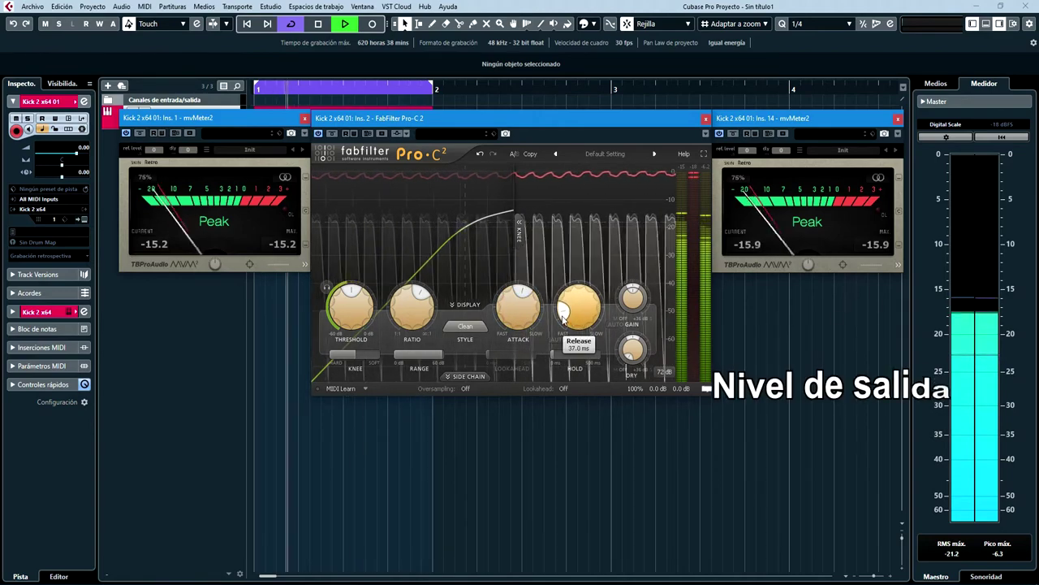
left_click_drag(344, 302, 339, 313)
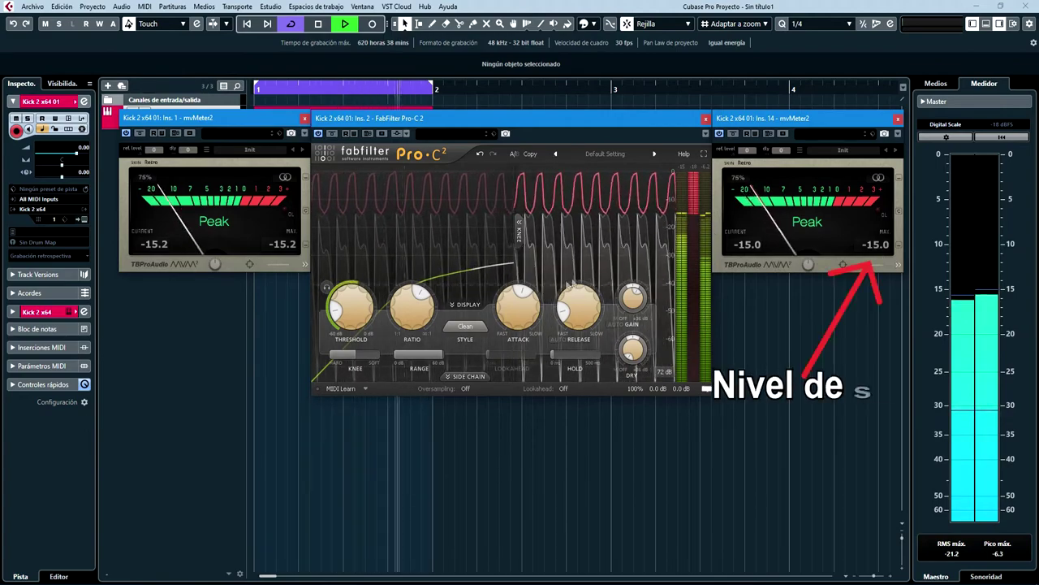
left_click_drag(564, 313, 566, 309)
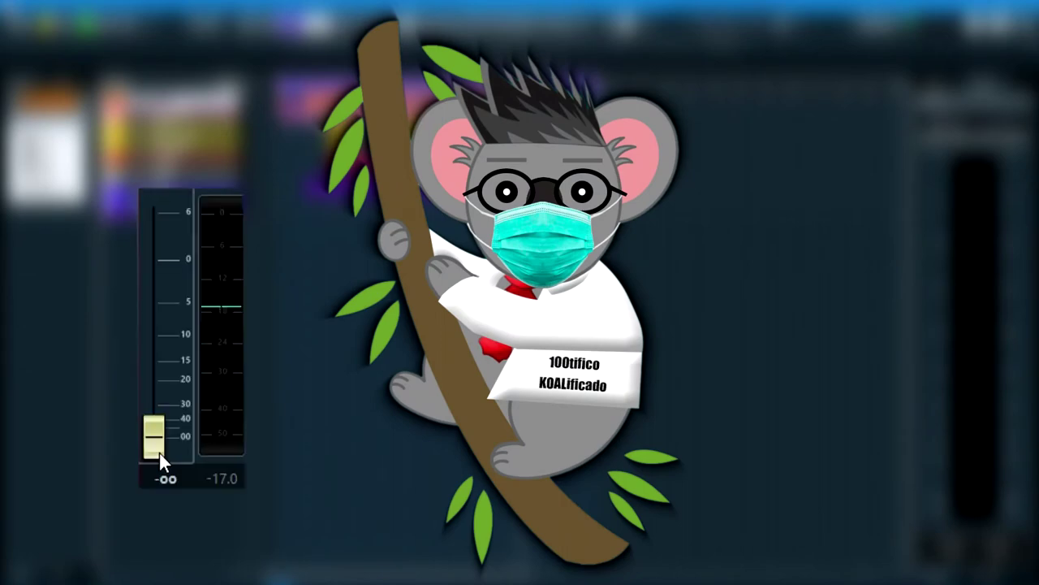
Nudge the channel fader near the lowest part of its range, reaching -76.2 dB.
left_click_drag(160, 452, 158, 457)
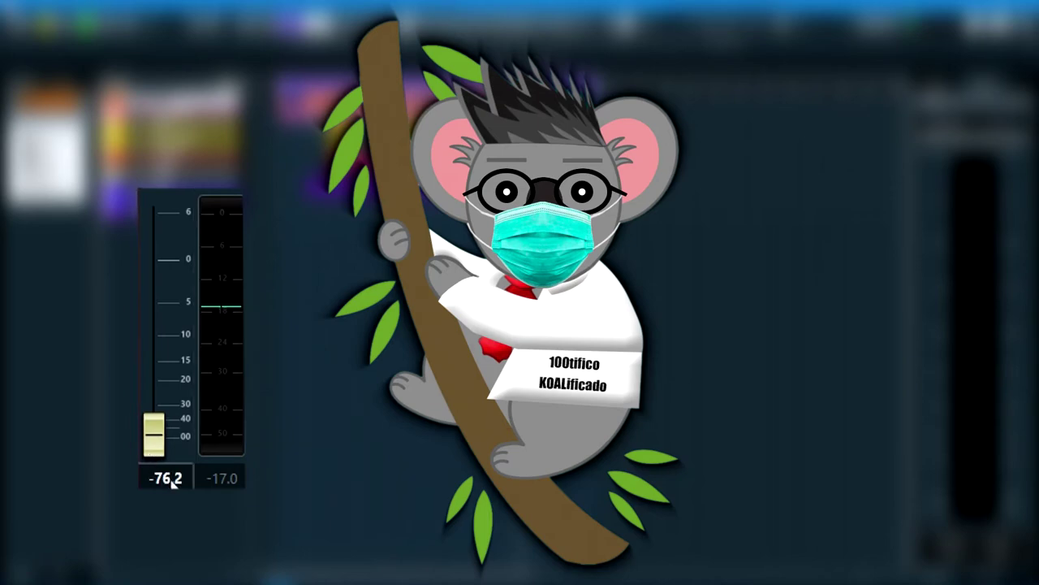
left_click_drag(157, 454, 157, 451)
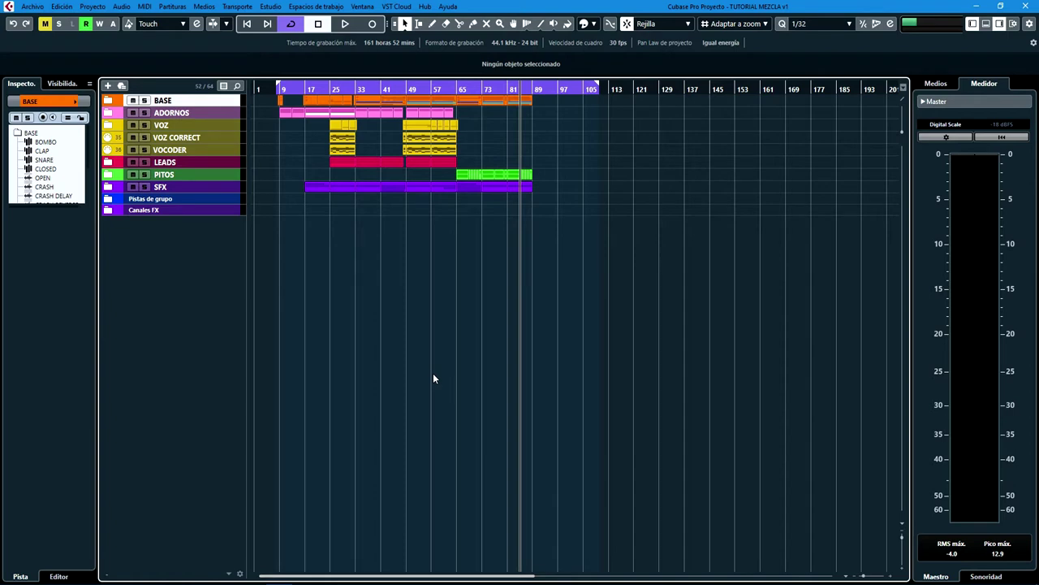
Expand the BASE, ADORNOS and VOZ track folders to examine their tracks.
key("h")
key("h")
key("h")
key("h")
key("g")
key("g")
left_click(108, 100)
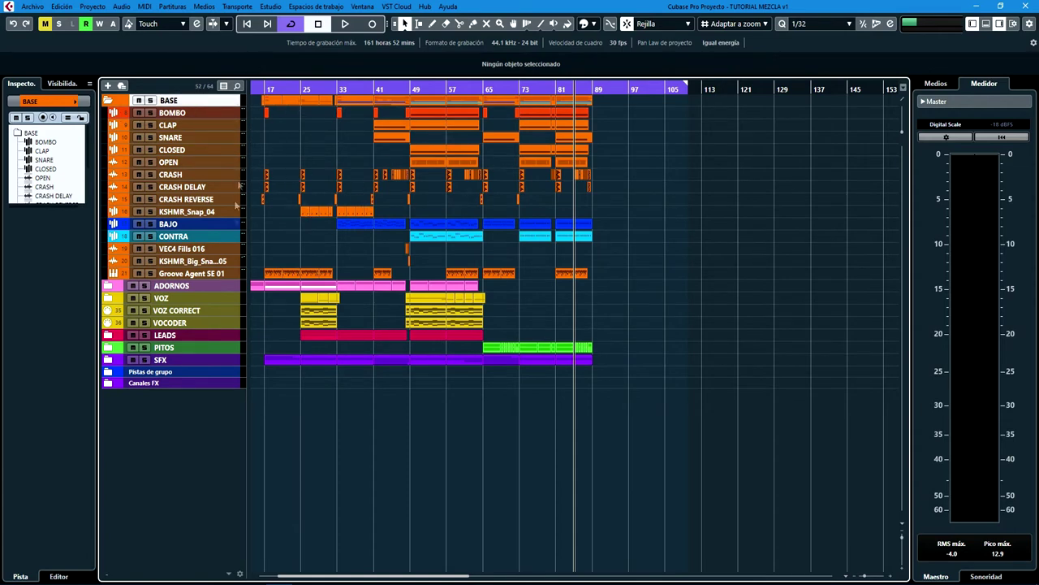
left_click(108, 286)
left_click(108, 347)
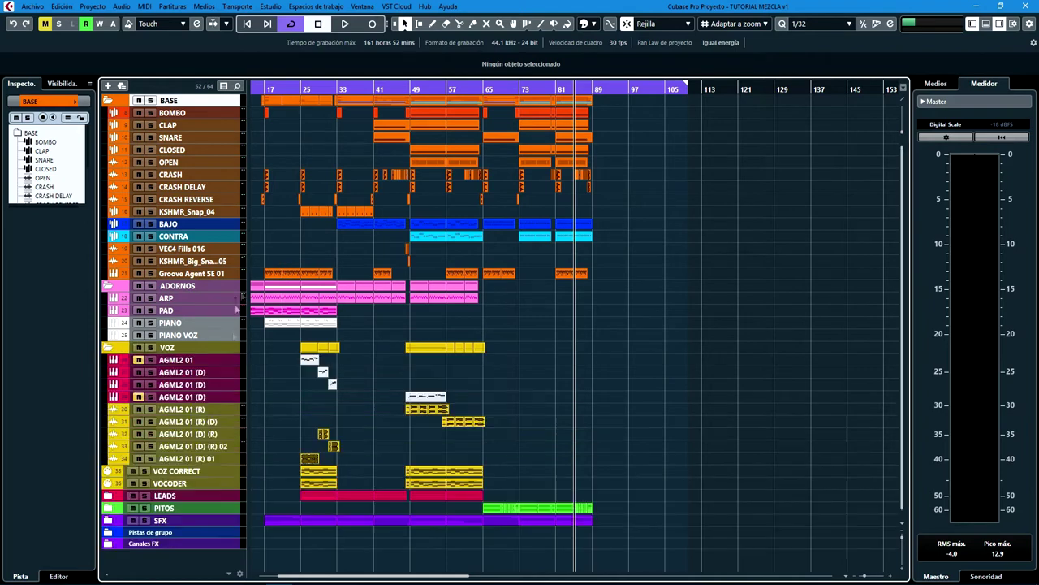
Expand the LEADS, PITOS and SFX track folders and look over the complete track list.
key("h")
key("g")
key("g")
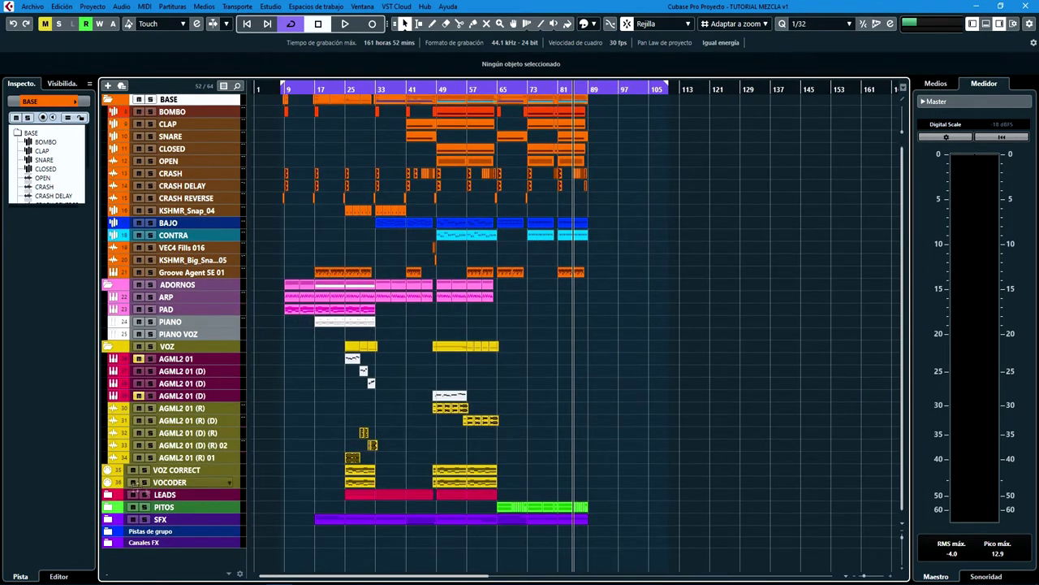
left_click(109, 496)
left_click(108, 507)
left_click(109, 543)
scroll(390, 467, "down", 3)
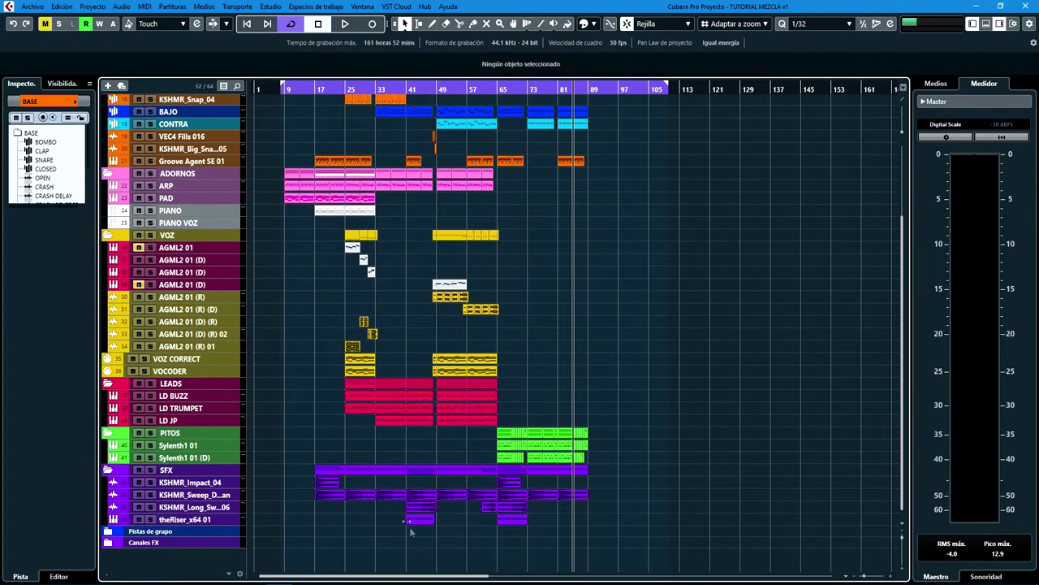
scroll(274, 394, "up", 5)
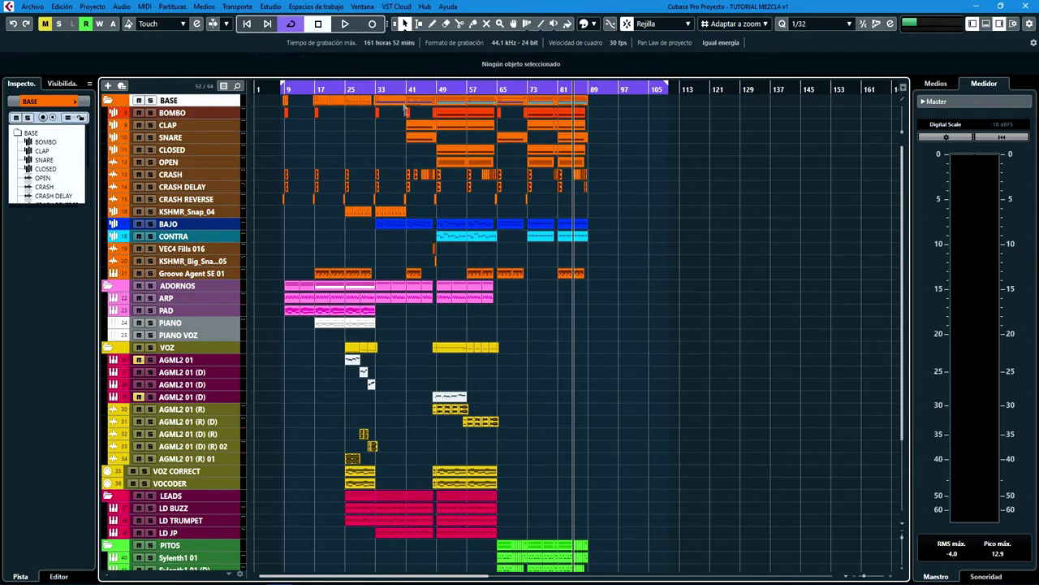
Play excerpts of the arrangement starting at bars 25, 33 and 49, and stop playback.
left_click_drag(331, 89, 343, 110)
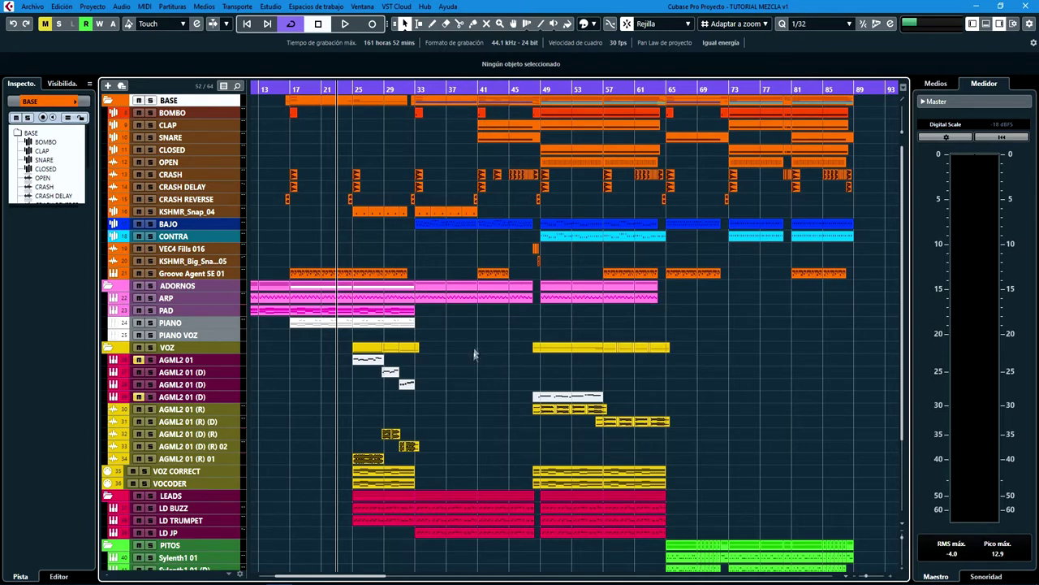
left_click(351, 90)
key("space")
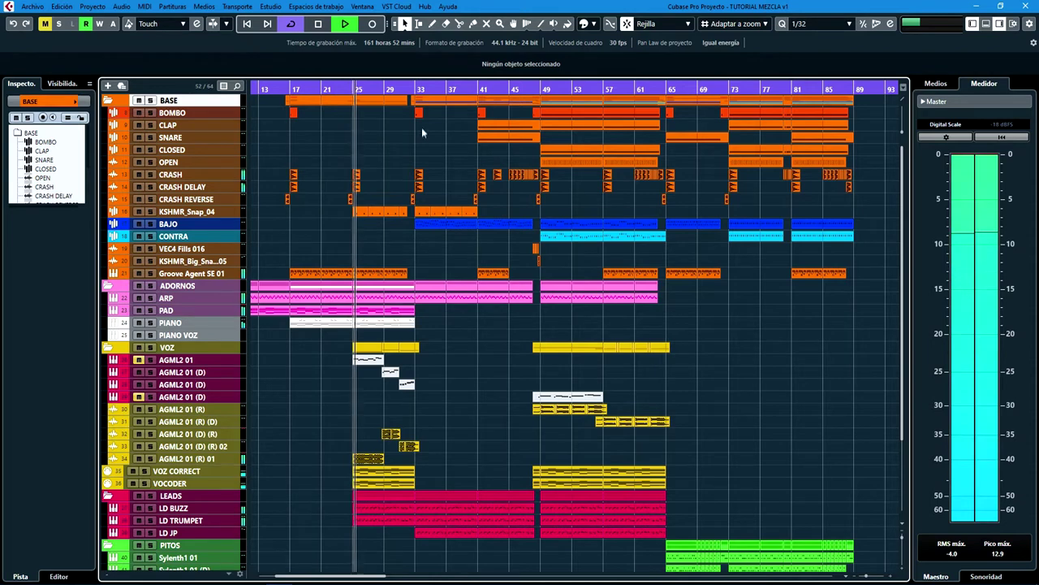
left_click(414, 90)
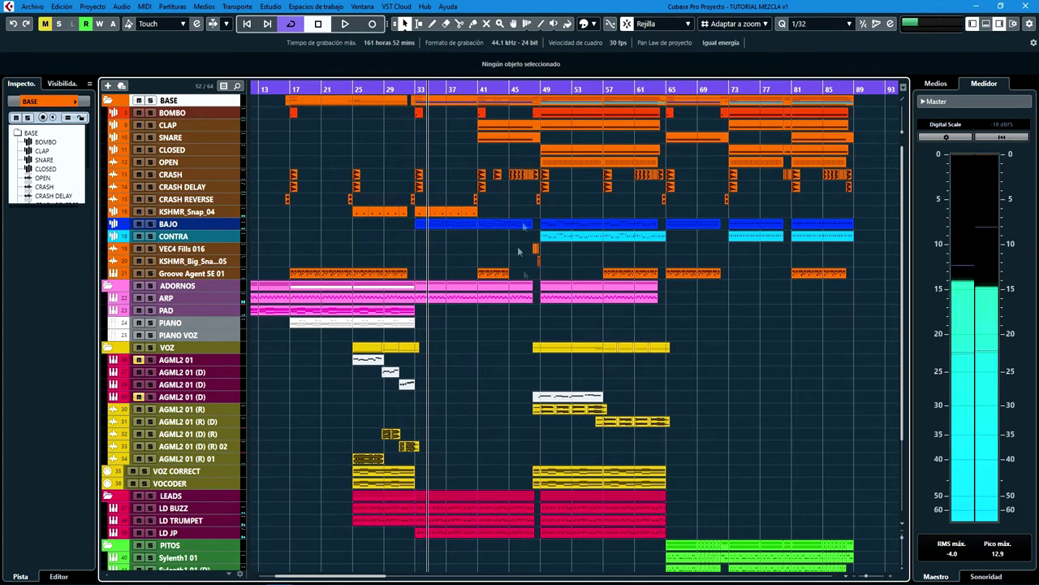
left_click(539, 89)
key("space")
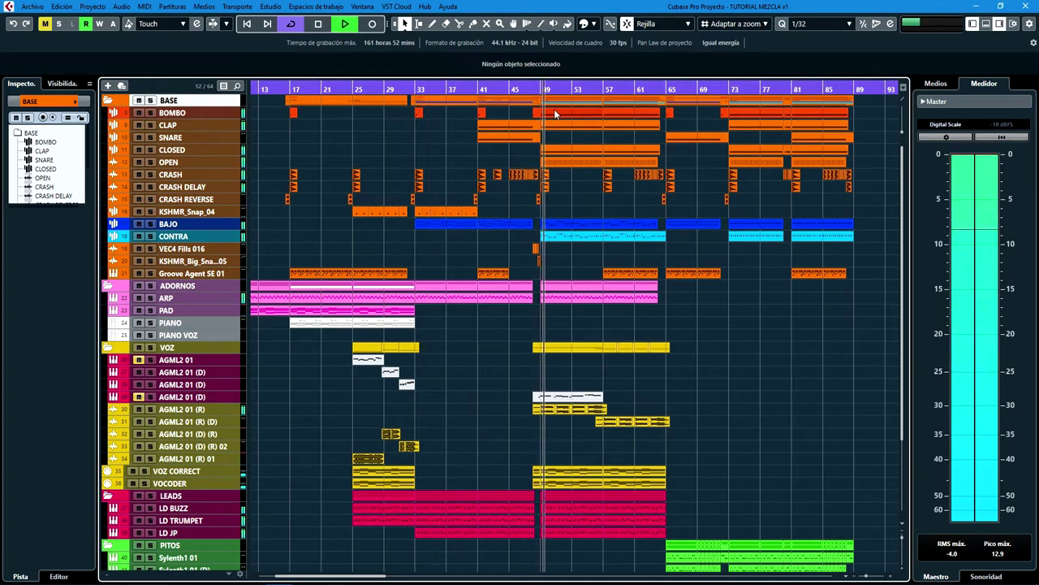
key("space")
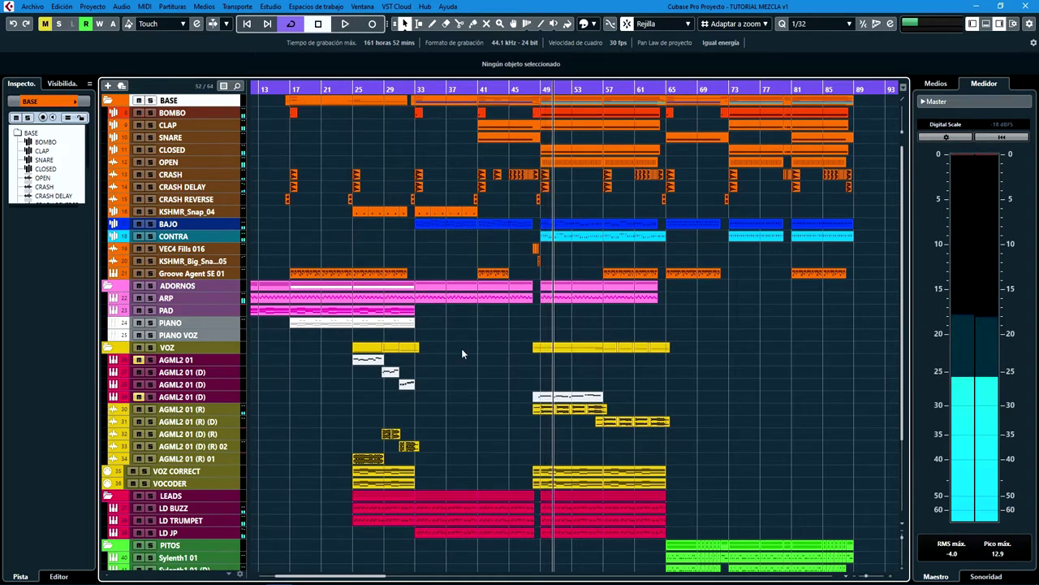
Collapse the BASE, ADORNOS, VOZ, LEADS, PITOS and SFX track folders.
key("g")
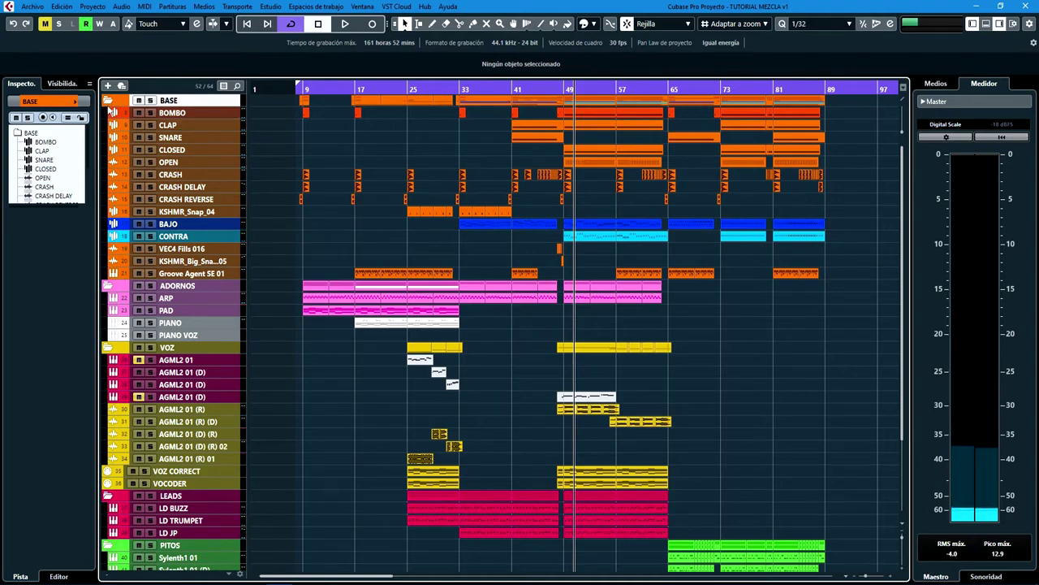
left_click(108, 101)
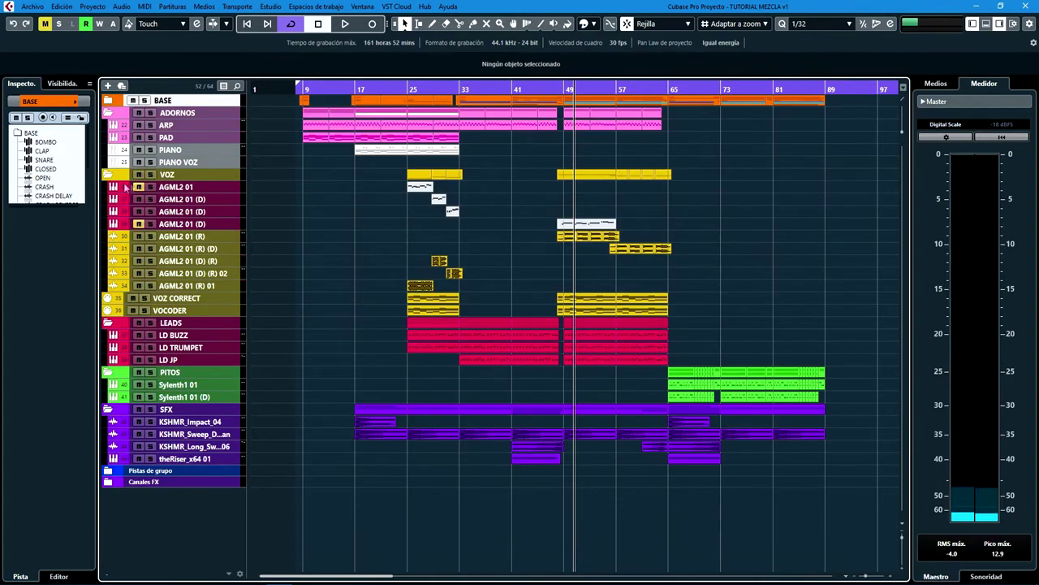
left_click(108, 112)
left_click(108, 125)
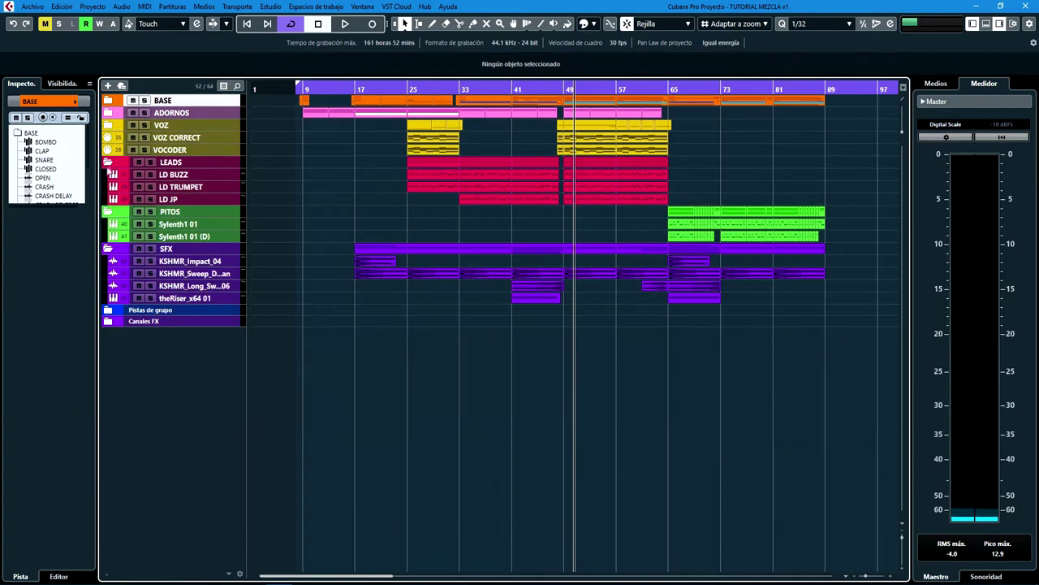
left_click(108, 162)
left_click(108, 174)
left_click(108, 187)
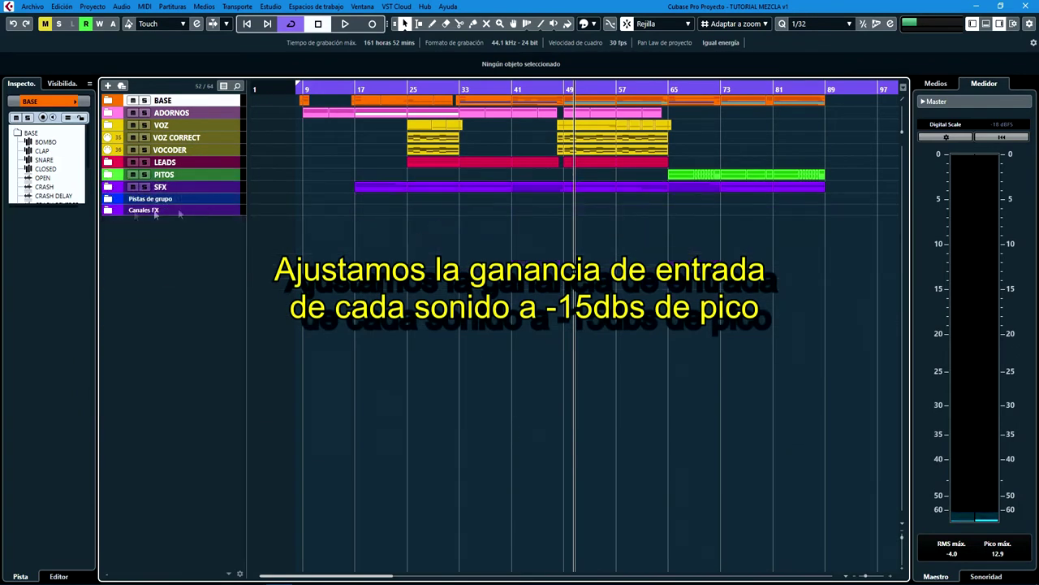
Expand the BASE folder, solo the BOMBO track, set the loop range to its bar 49–57 clip and audition it.
left_click(108, 100)
left_click(584, 144)
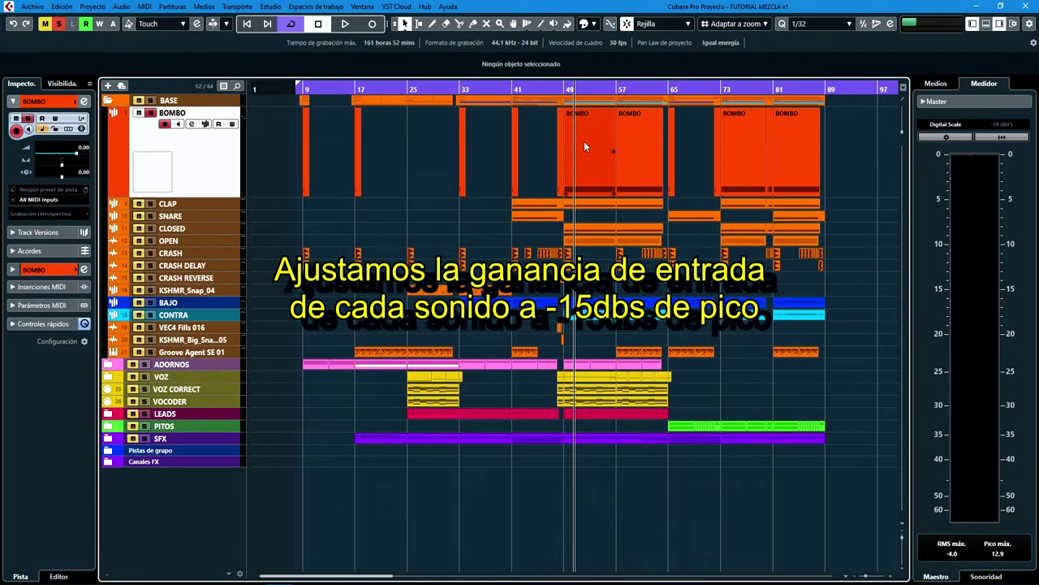
key("p")
key("h")
key("h")
key("space")
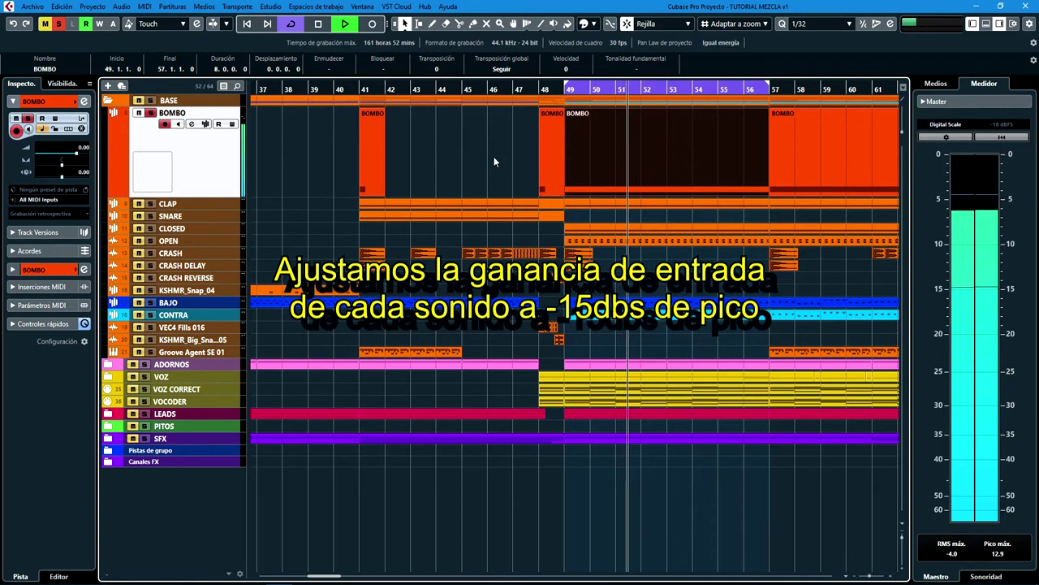
key("space")
Open the BOMBO channel settings and lower its pre-gain during playback, resetting the peak reading to check the new level.
left_click(191, 124)
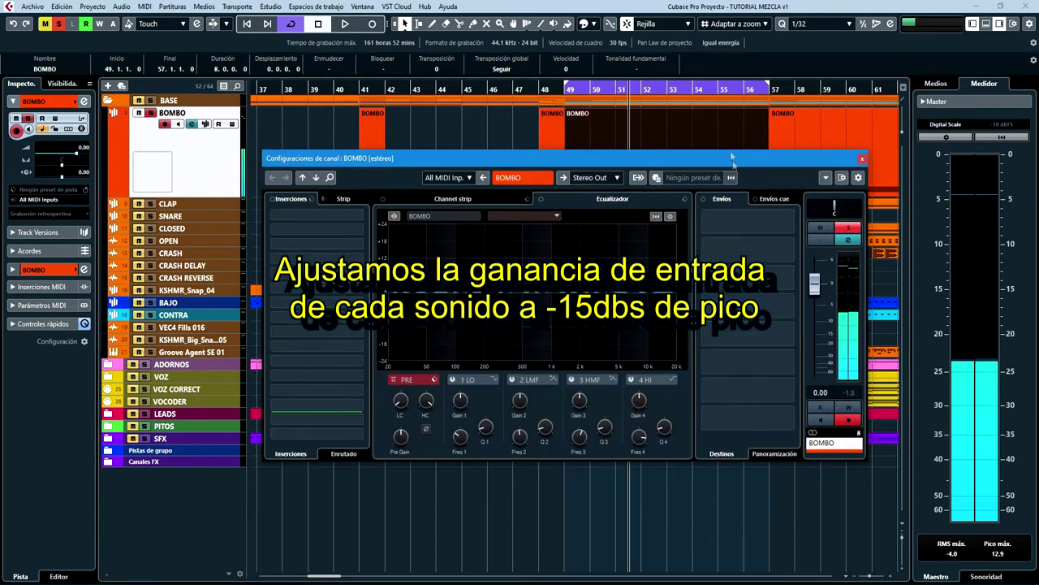
key("space")
left_click(851, 395)
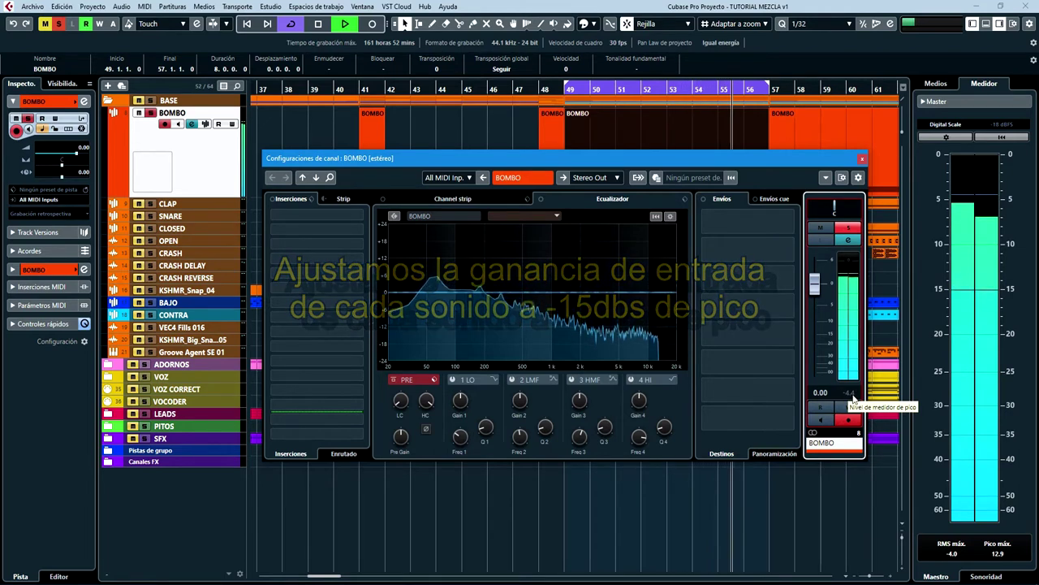
left_click(404, 440)
left_click_drag(404, 442, 405, 457)
left_click(849, 393)
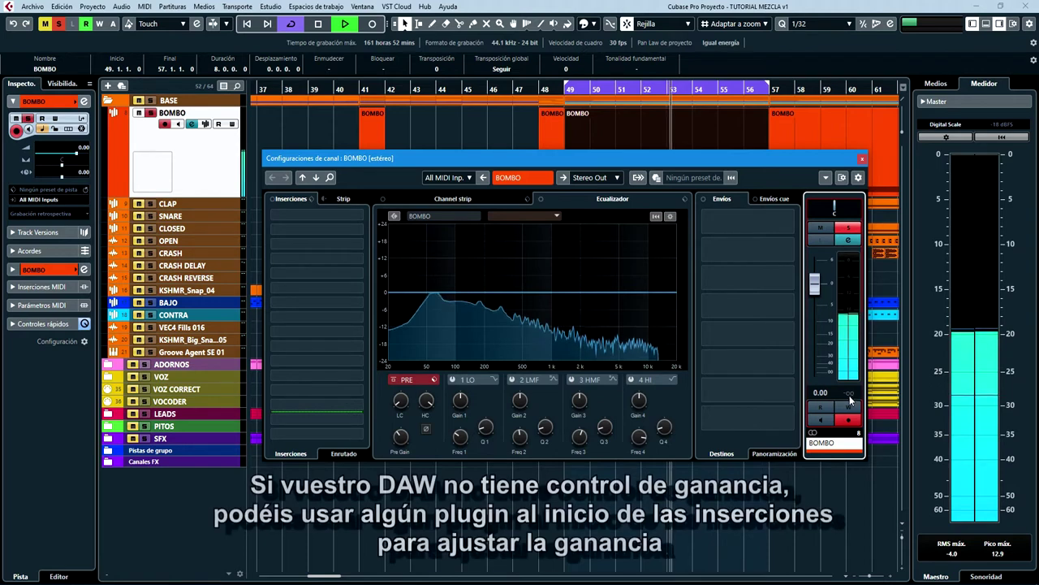
Fine-tune the BOMBO pre-gain until the channel peaks at -15.0 dB, and stop playback with its settings closed.
left_click(404, 439)
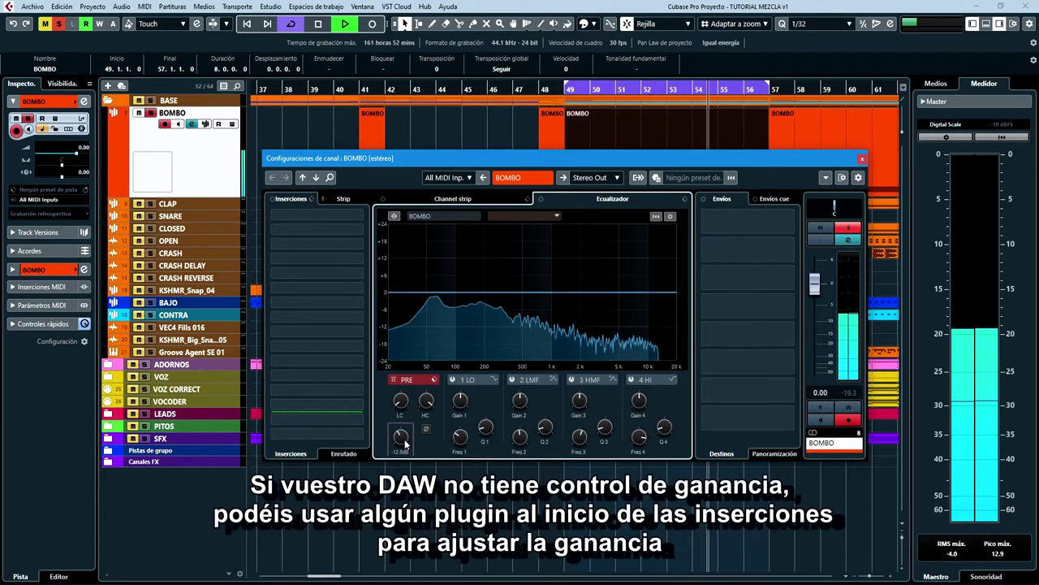
left_click(849, 395)
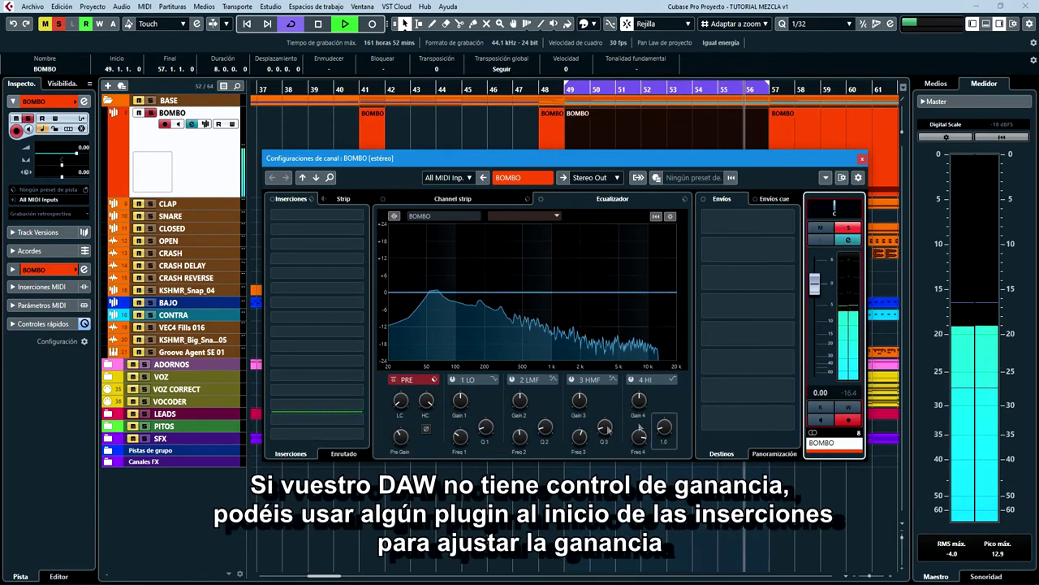
left_click(404, 439)
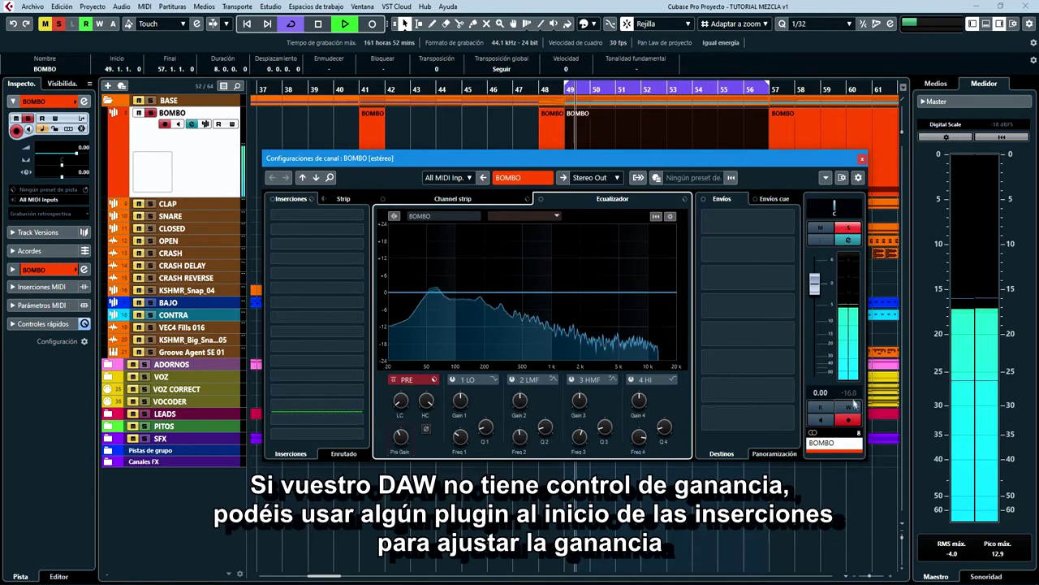
scroll(401, 444, "up", 2)
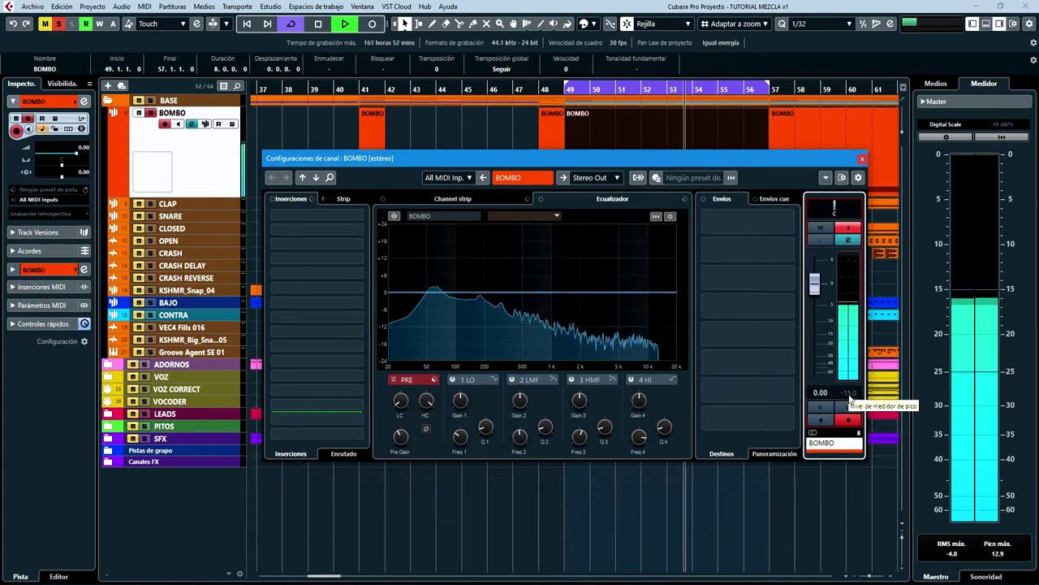
left_click(862, 159)
key("space")
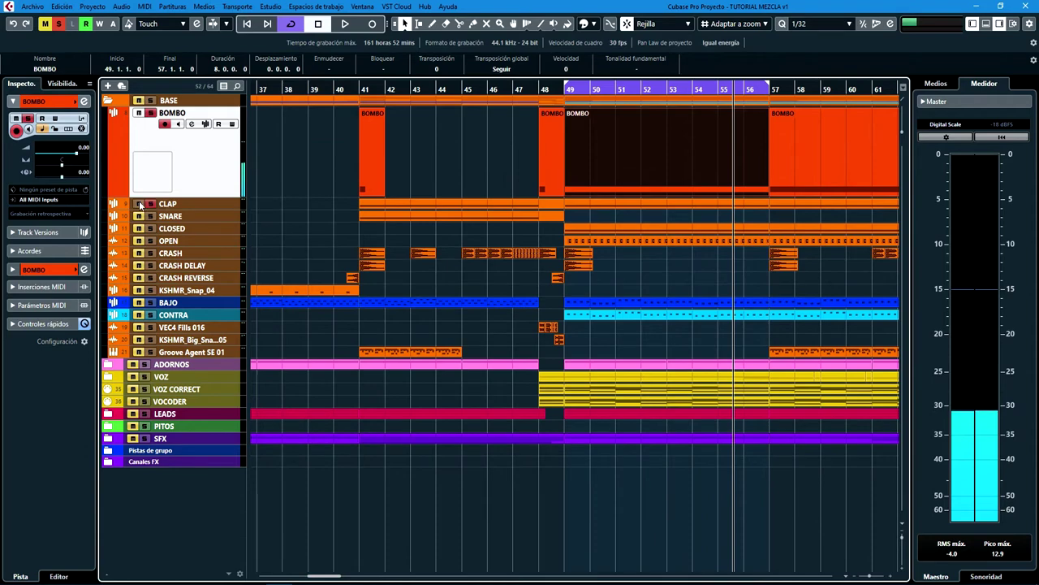
Solo the CLAP track and lower its pre-gain during looped playback until it peaks at about -15 dB, then close its channel settings.
left_click(186, 208)
left_click(603, 234)
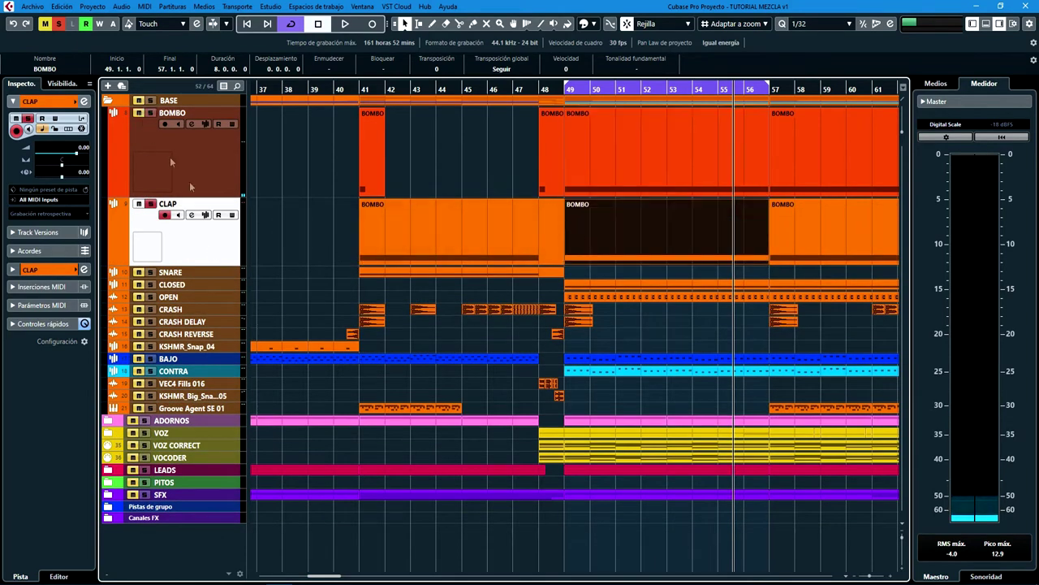
key("e")
key("space")
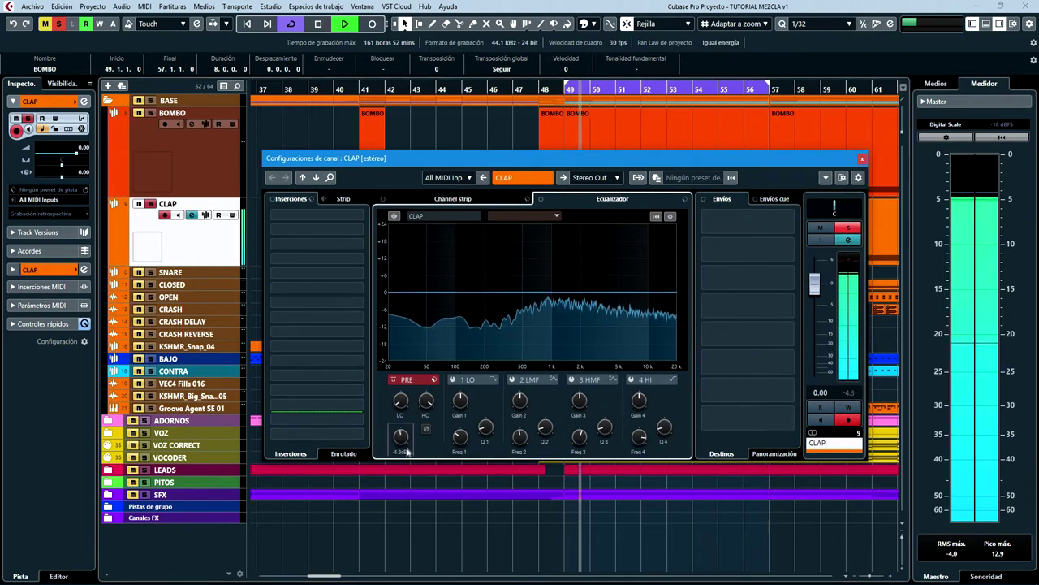
mouse_move(405, 455)
left_click(848, 393)
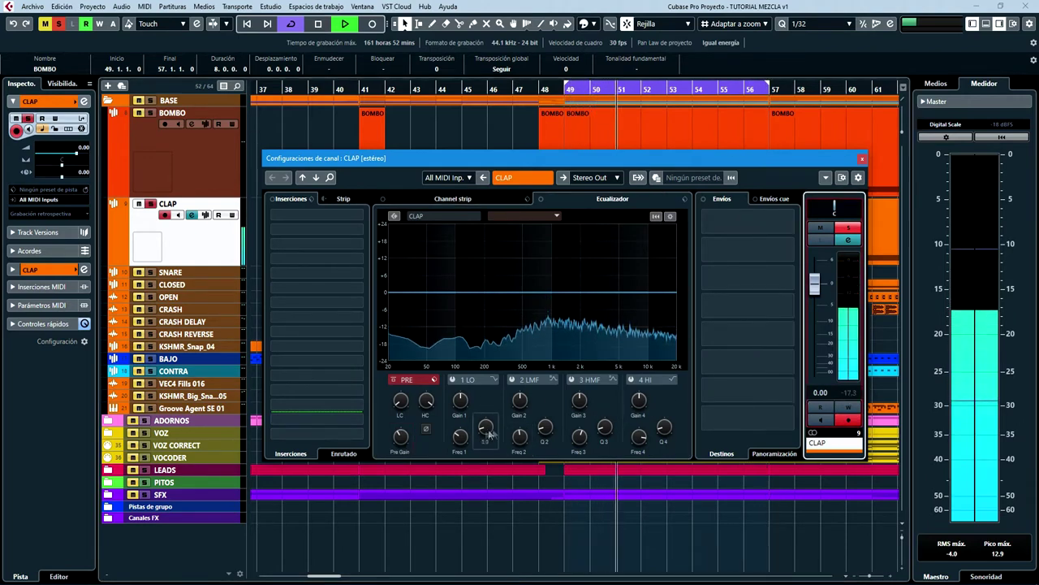
scroll(407, 441, "up", 3)
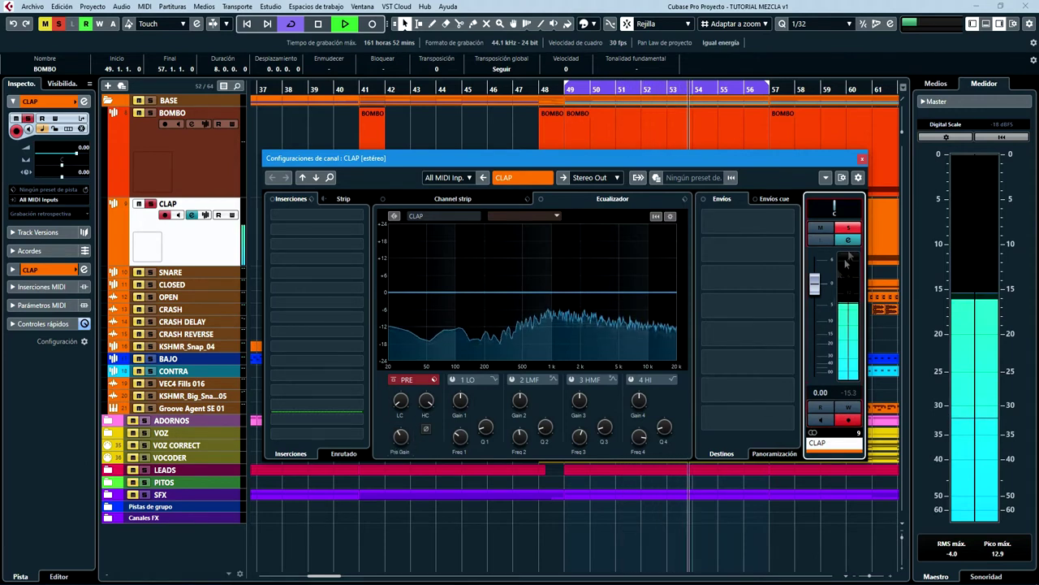
left_click(862, 160)
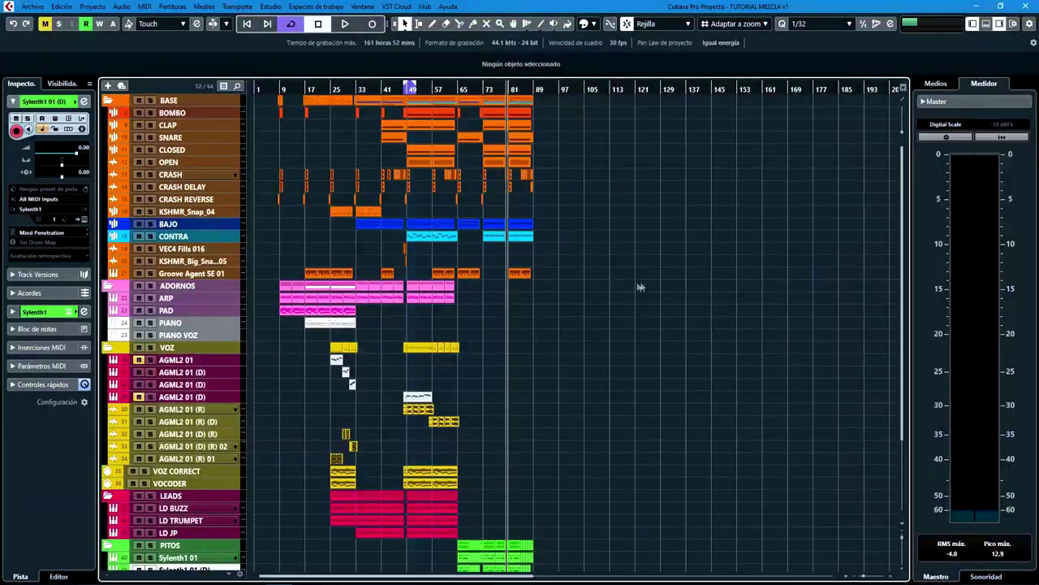
Extend the loop range to span bars 9 to 89 and play the gain-adjusted arrangement, moving playback to bar 25.
left_click_drag(405, 86, 280, 87)
left_click_drag(416, 85, 534, 88)
left_click_drag(304, 91, 305, 103)
key("space")
left_click(344, 91)
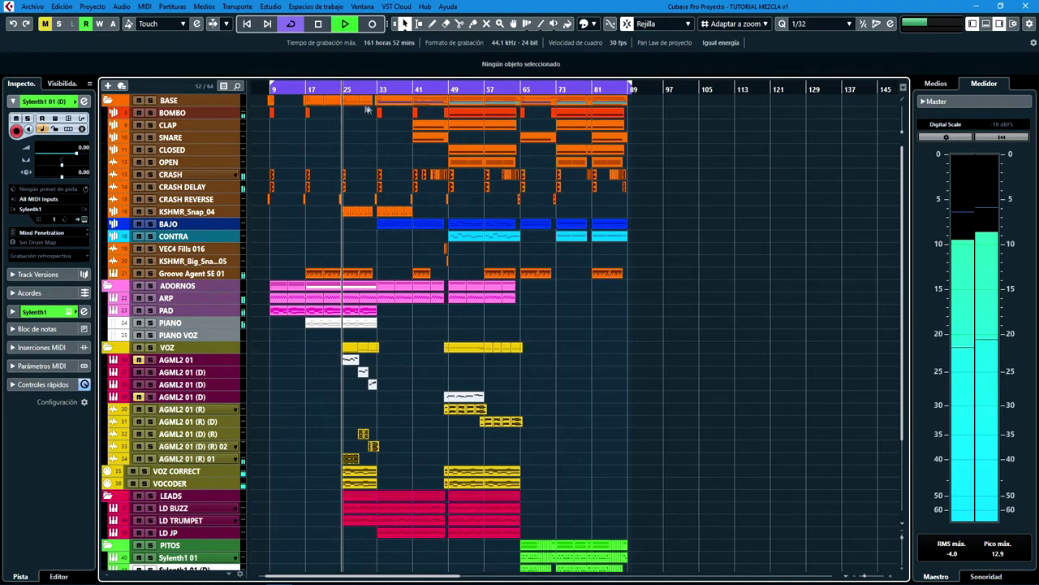
Audition the arrangement from bar 33, bar 41 and just before bar 49, and stop playback.
left_click(388, 91)
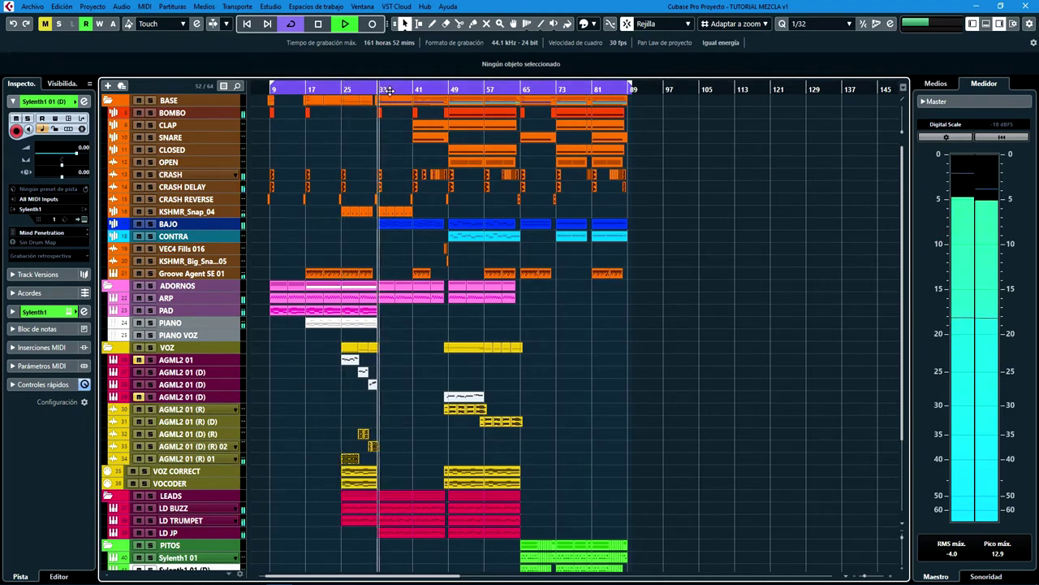
left_click(419, 91)
left_click(446, 91)
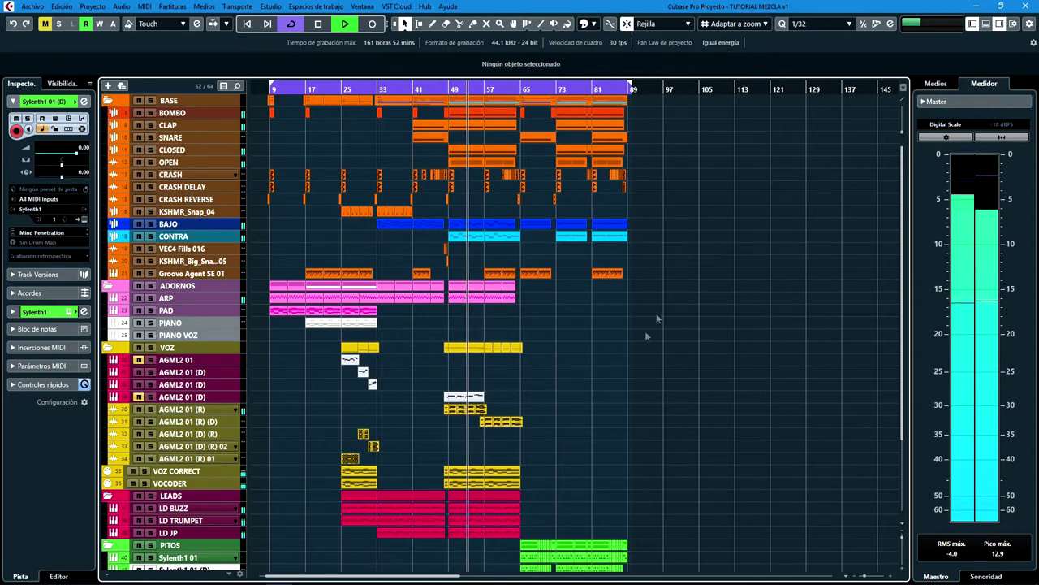
key("space")
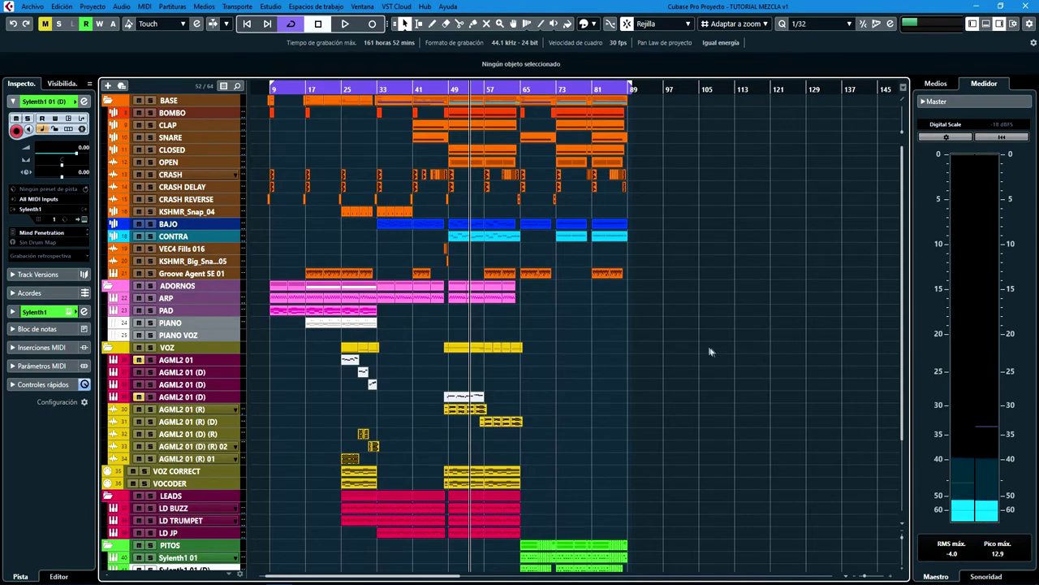
scroll(624, 330, "down", 1)
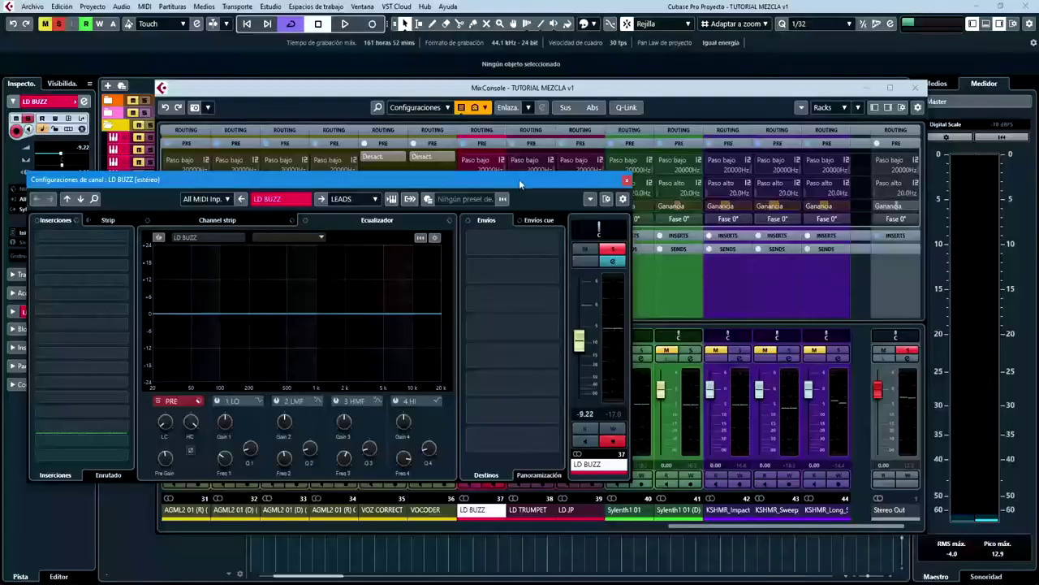
Close the LD BUZZ channel settings and review the fader positions of all channels across the MixConsole.
left_click_drag(519, 179, 707, 175)
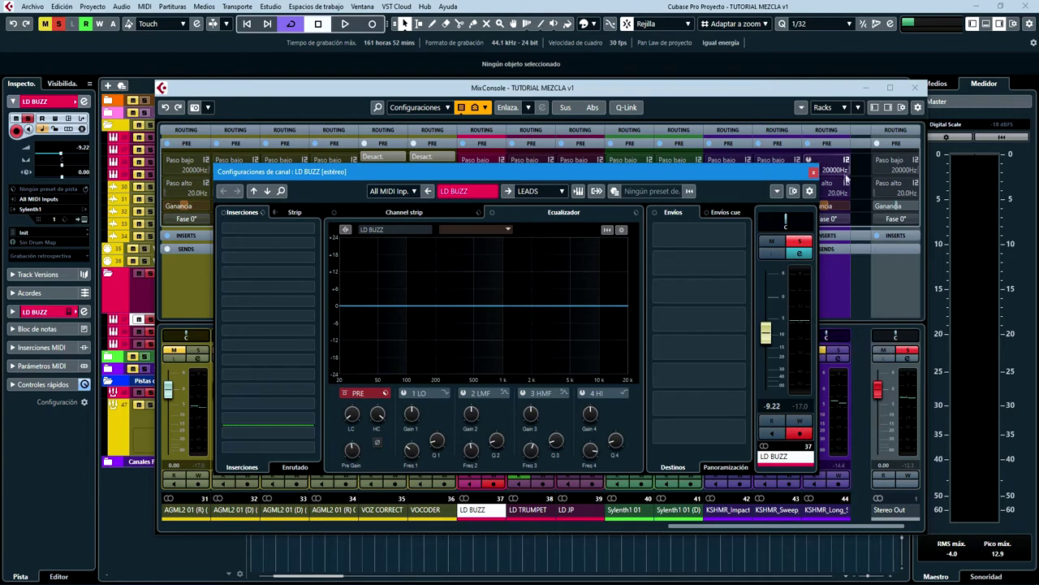
left_click(813, 174)
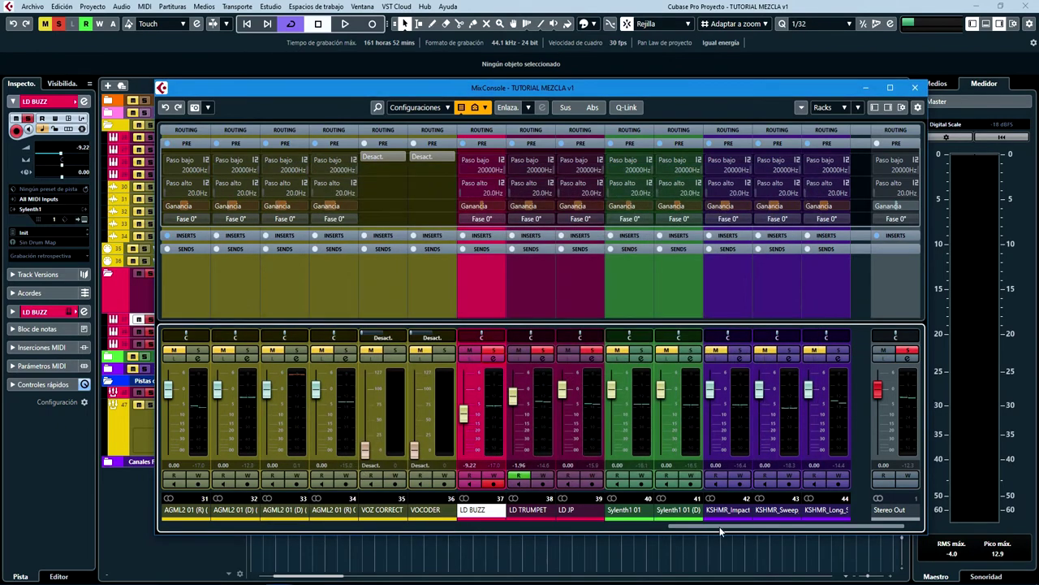
left_click_drag(720, 531, 130, 528)
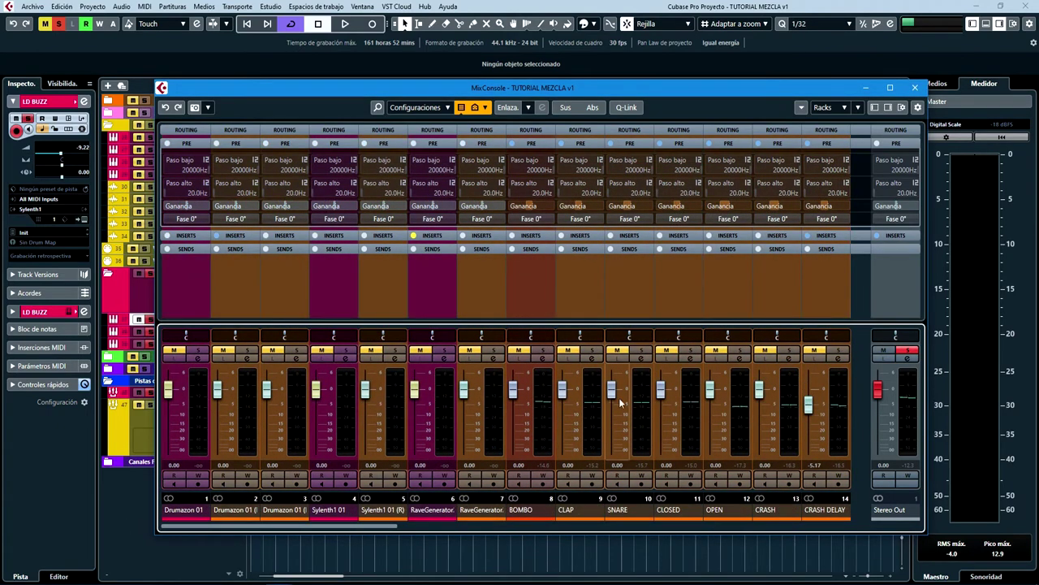
left_click(196, 420)
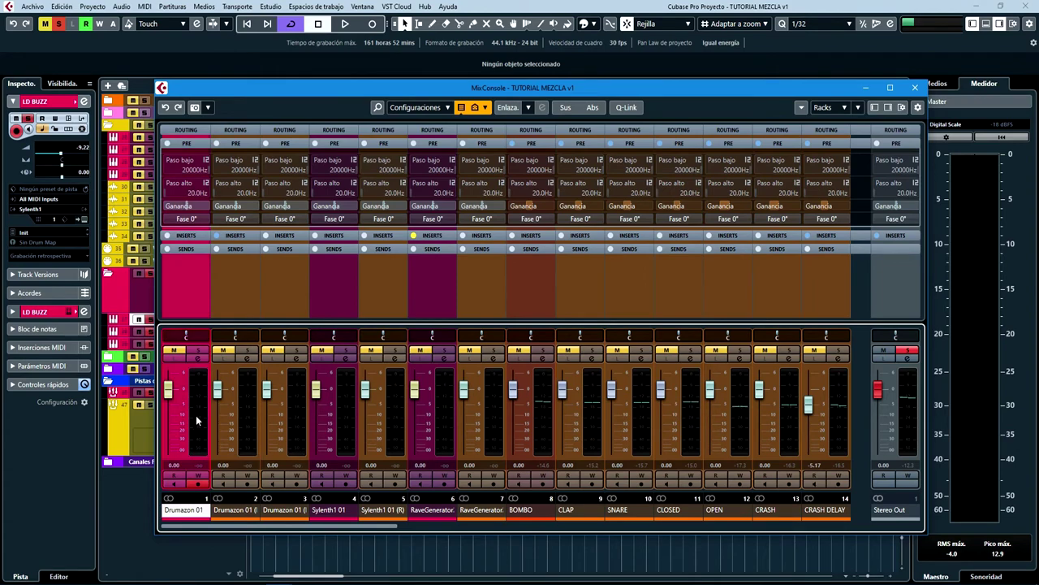
left_click_drag(383, 527, 804, 524)
left_click(790, 429, "shift")
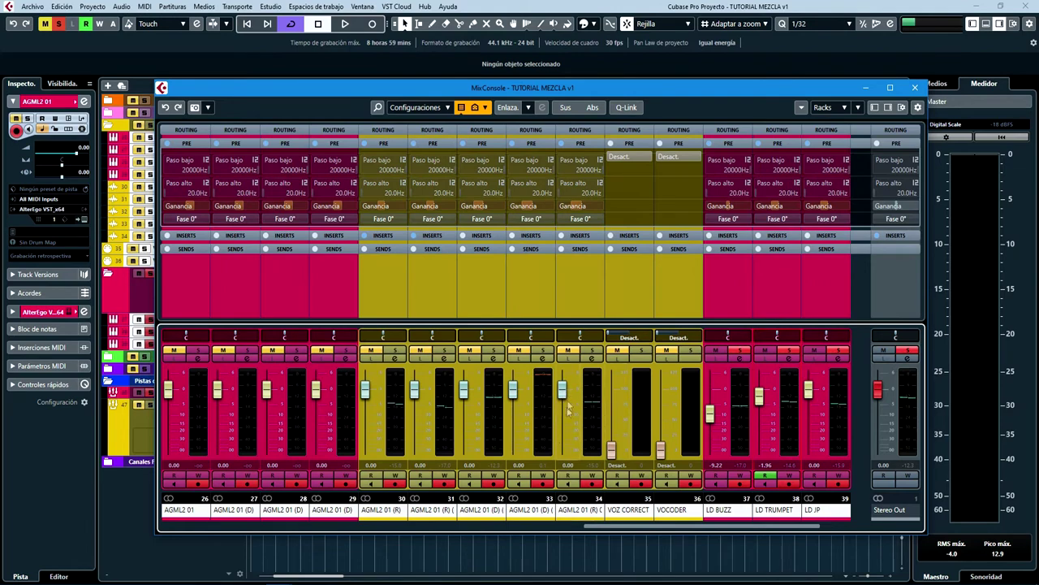
left_click_drag(648, 531, 130, 521)
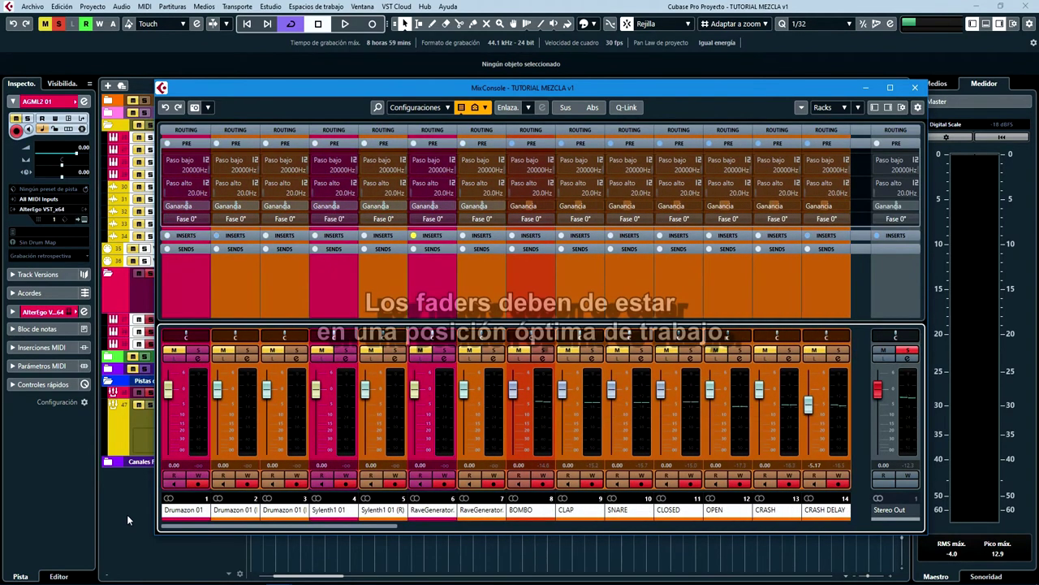
left_click(251, 424)
left_click_drag(378, 526, 857, 528)
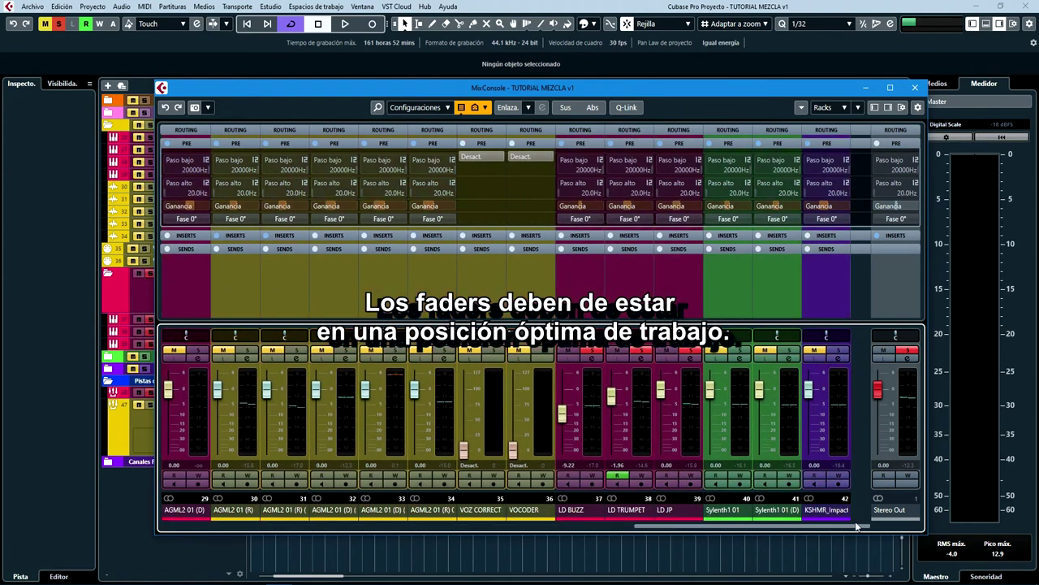
Open the LD BUZZ channel settings, lower its fader to the minimum, and nudge it up slightly to -64.1 dB.
double_click(597, 399)
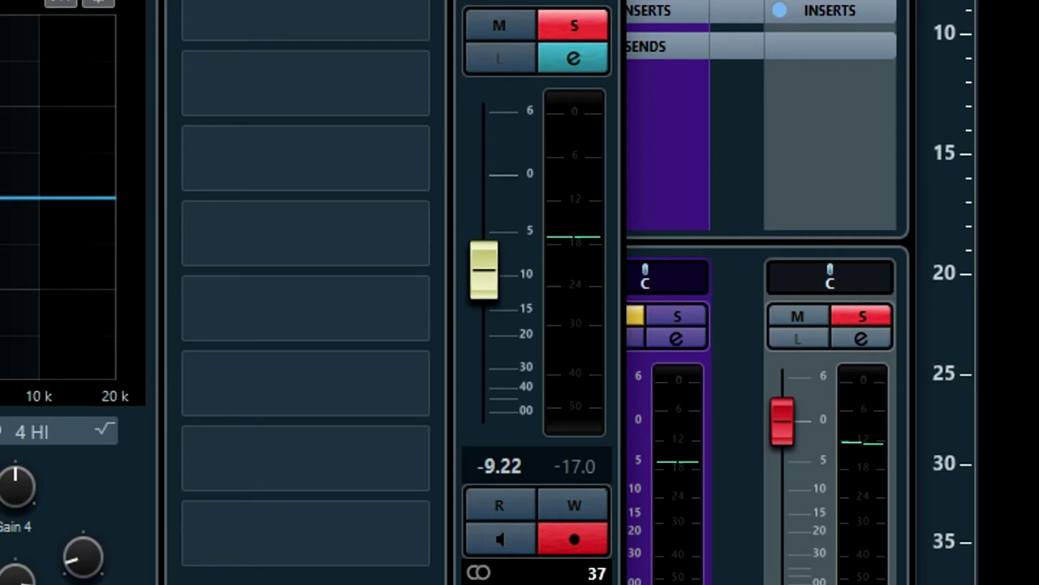
left_click_drag(576, 0, 471, 0)
left_click_drag(383, 258, 384, 408)
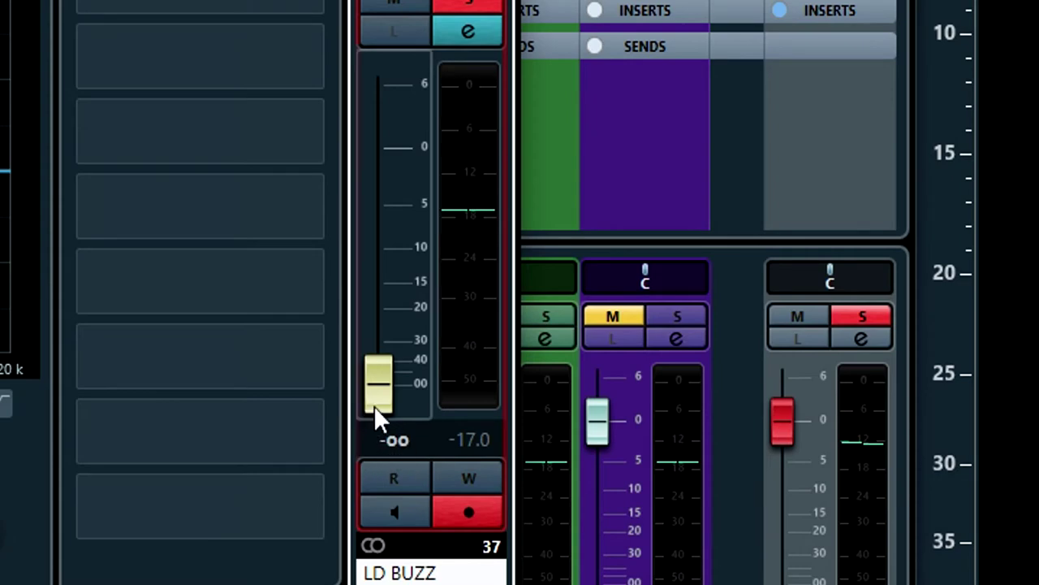
left_click_drag(374, 407, 374, 405)
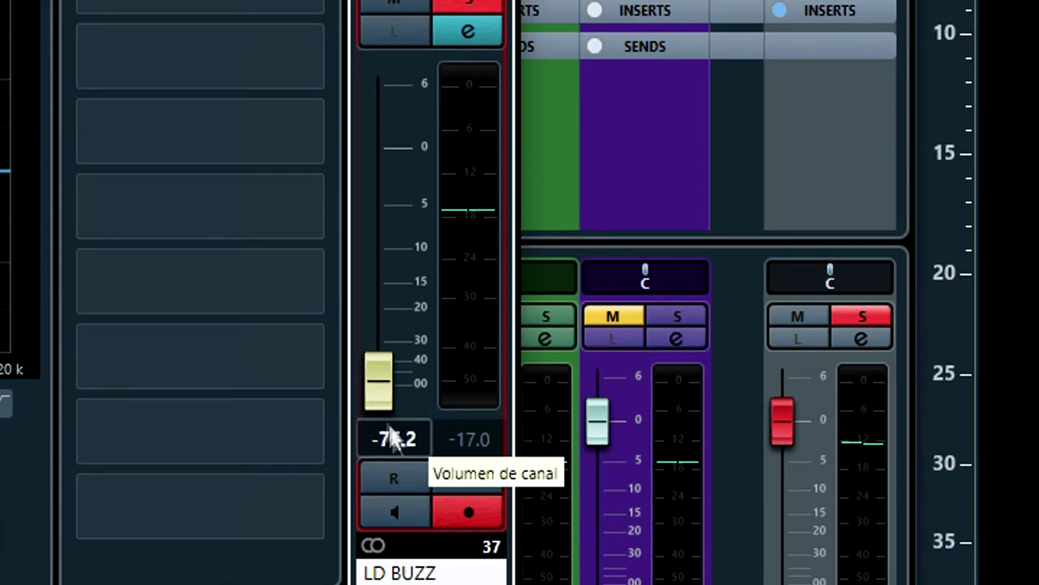
left_click_drag(382, 404, 382, 404)
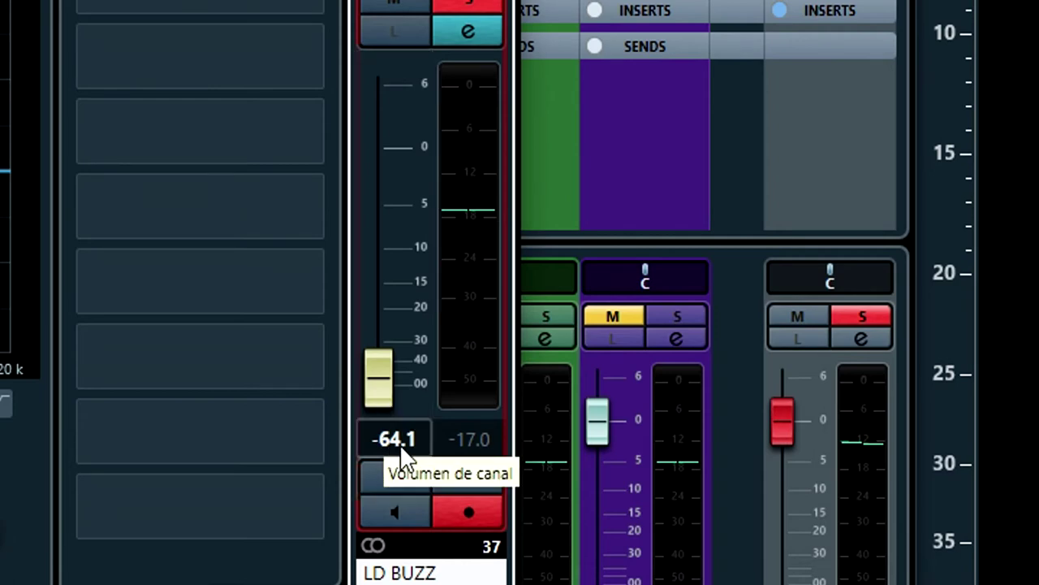
Raise the LD BUZZ fader close to 0 dB and test small movements there, such as -0.41 dB.
left_click_drag(388, 411, 416, 168)
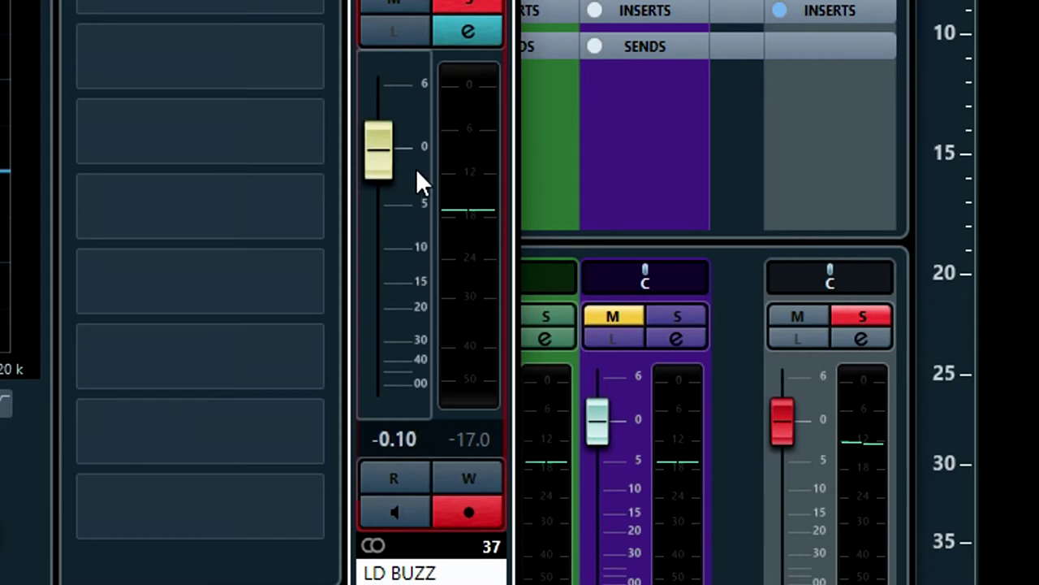
left_click_drag(386, 181, 391, 202)
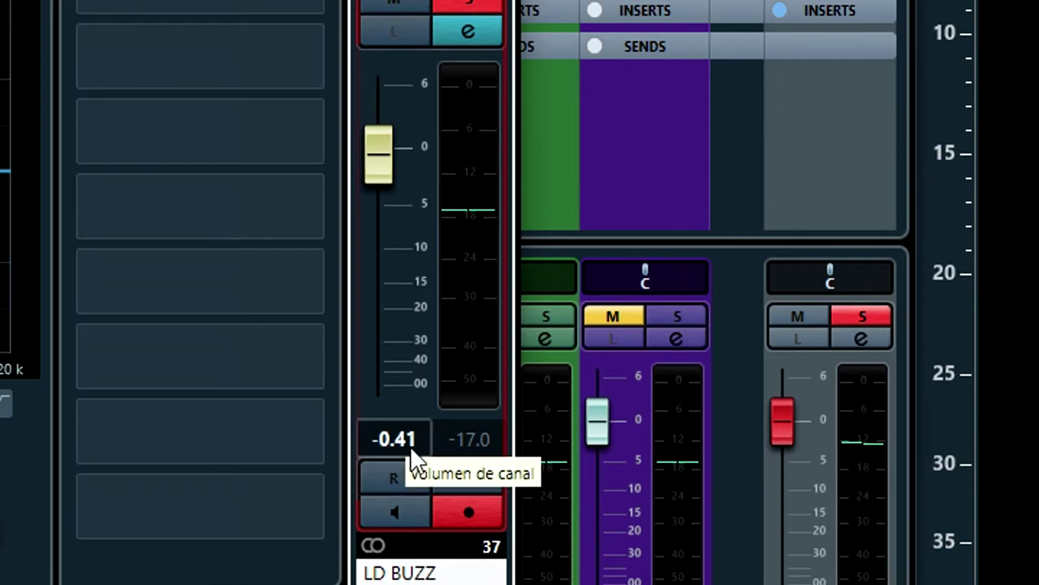
left_click_drag(387, 180, 386, 171)
left_click_drag(729, 298, 730, 383)
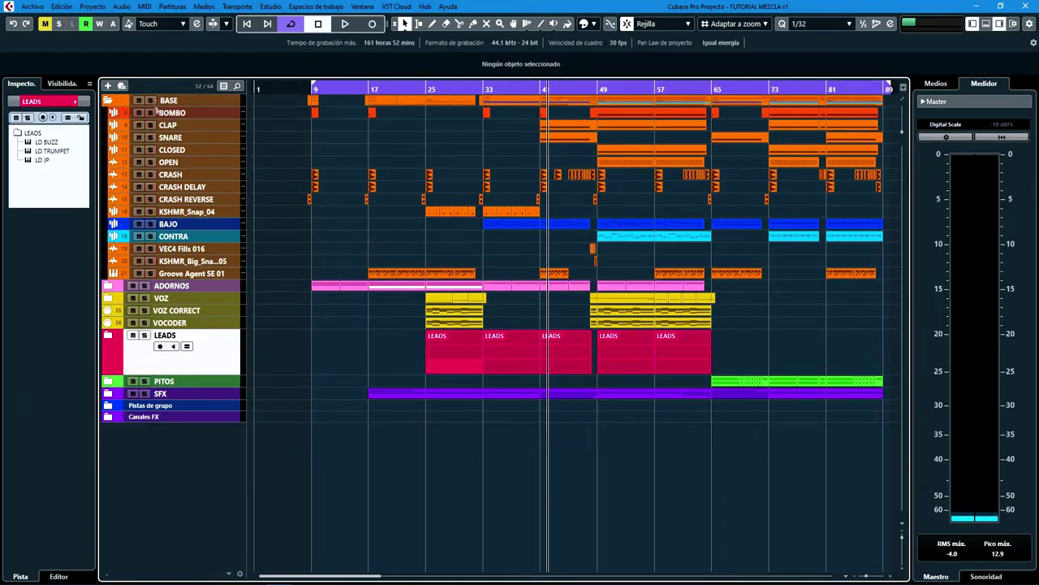
left_click(151, 100)
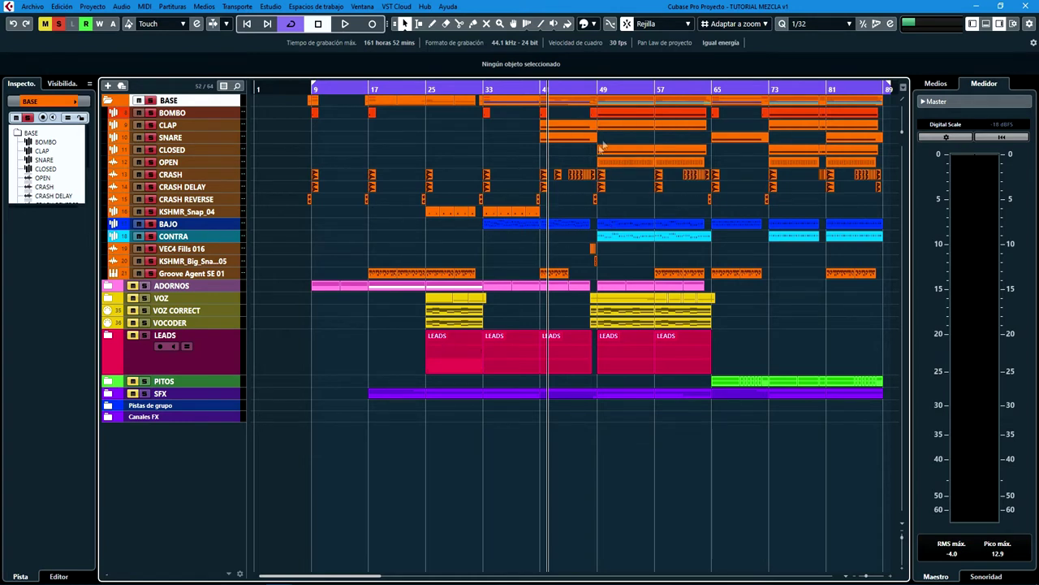
key("h")
key("h")
key("g")
key("g")
key("h")
key("h")
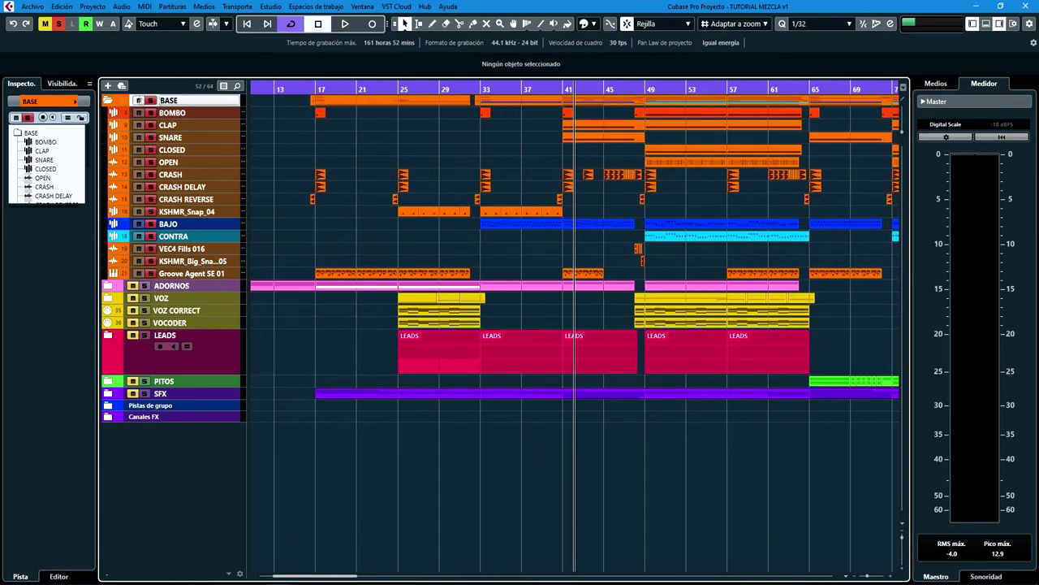
left_click(58, 24)
Solo the BOMBO and CLAP tracks and play them from bar 49.
left_click(149, 114)
left_click(644, 88)
key("space")
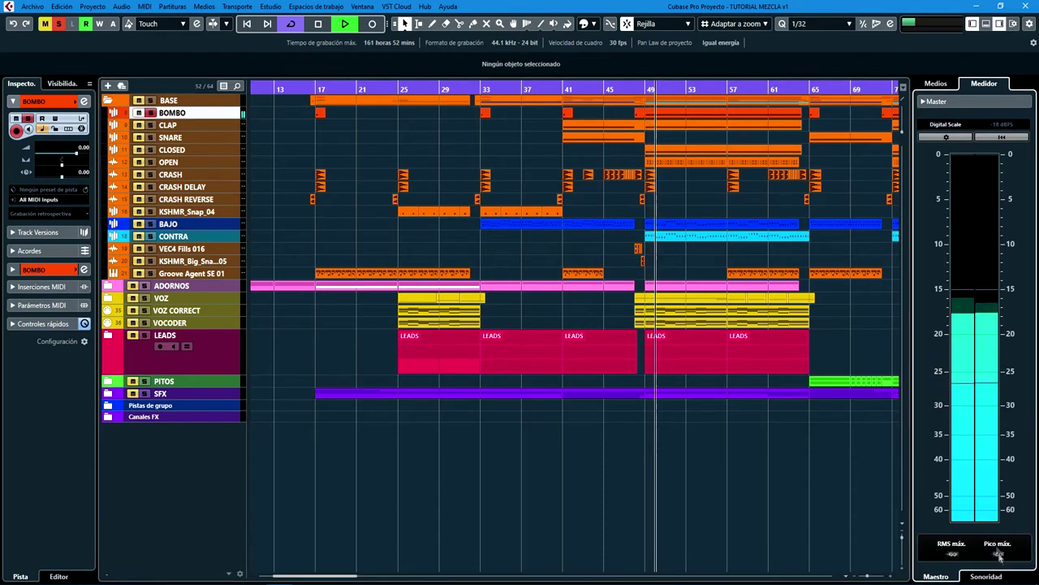
Lower the CLAP channel fader to -8.75 dB against the kick, and stop playback with its settings closed.
left_click(221, 124)
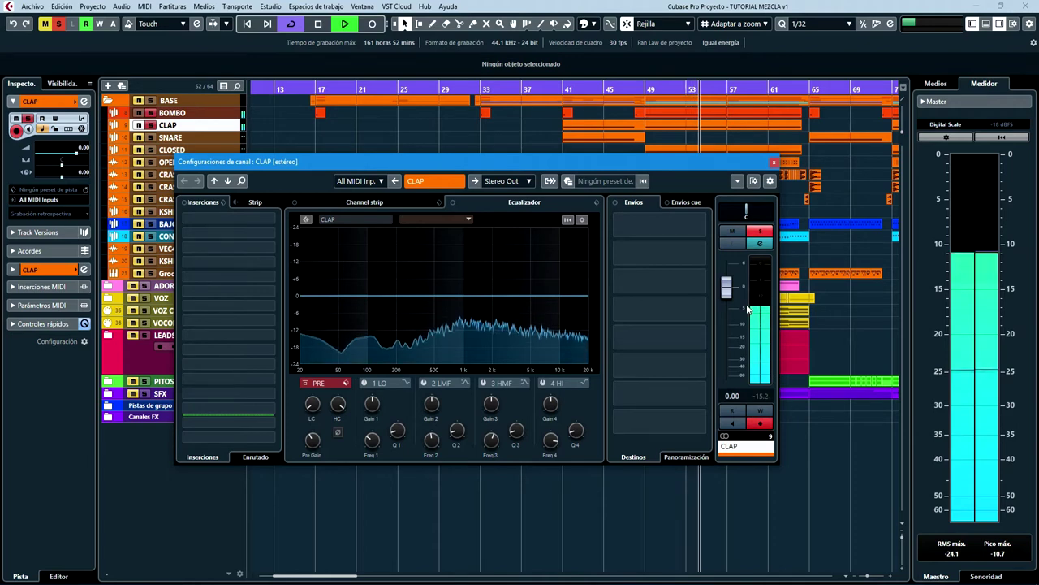
left_click_drag(726, 289, 730, 333)
key("space")
left_click(774, 163)
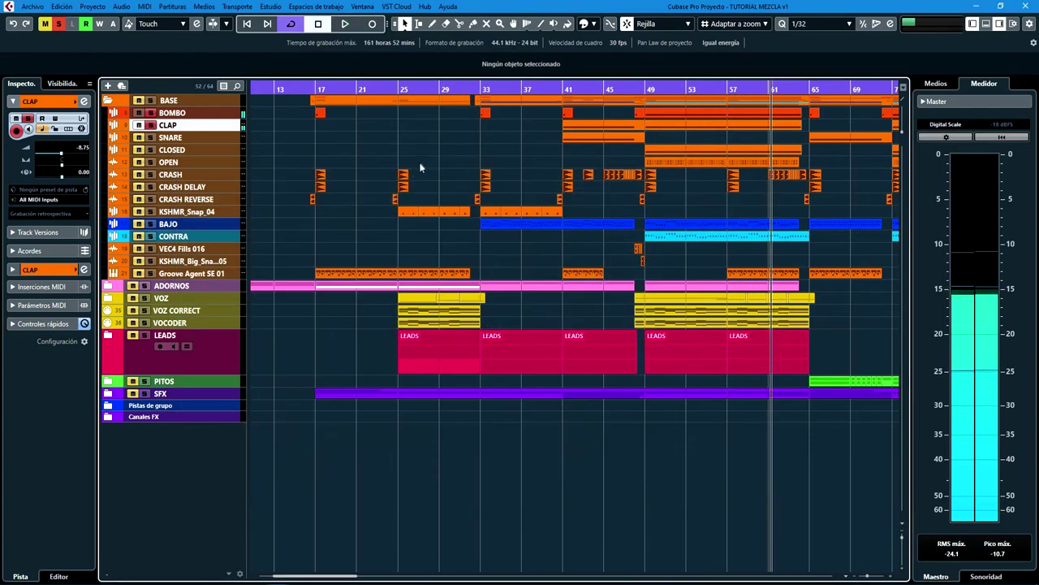
Play from bar 41 and lower the SNARE channel fader to -5.35 dB in its channel settings.
left_click(563, 89)
key("space")
key("Down")
key("e")
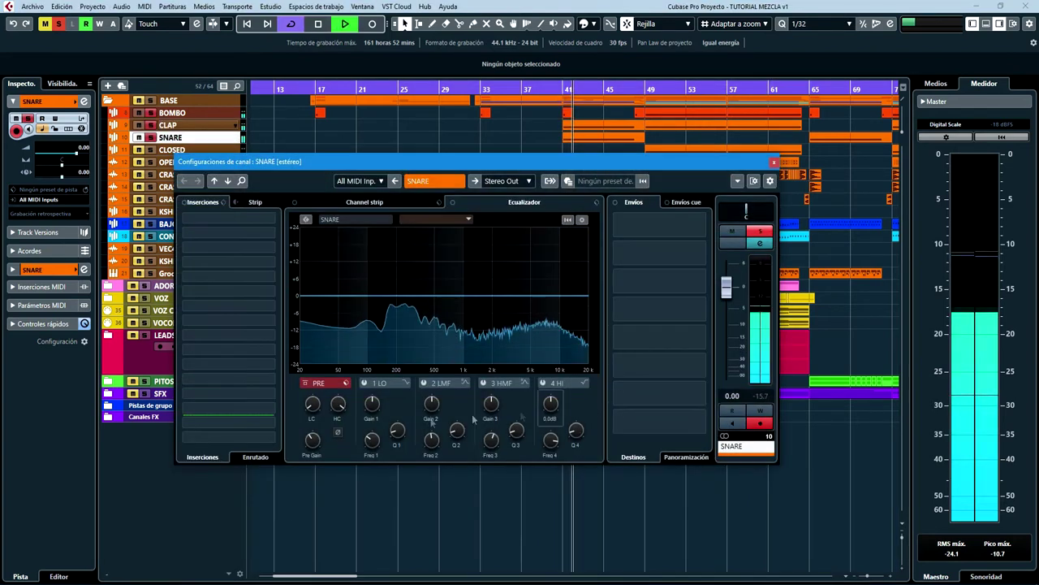
left_click_drag(728, 288, 730, 321)
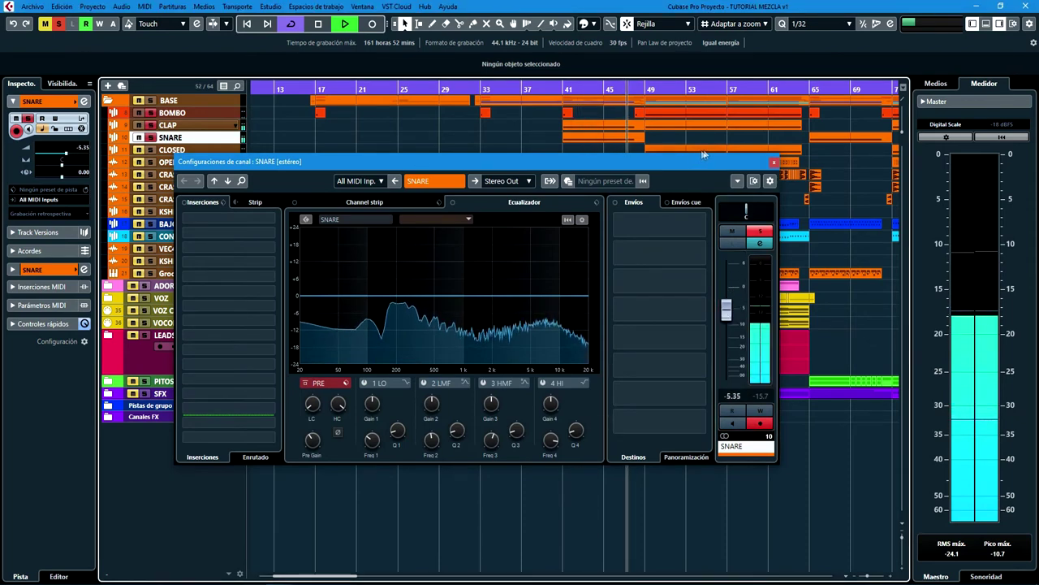
Continue playback from bar 81 and fine-tune the SNARE fader to -6.56 dB, stopping playback and closing its settings.
key("g")
key("g")
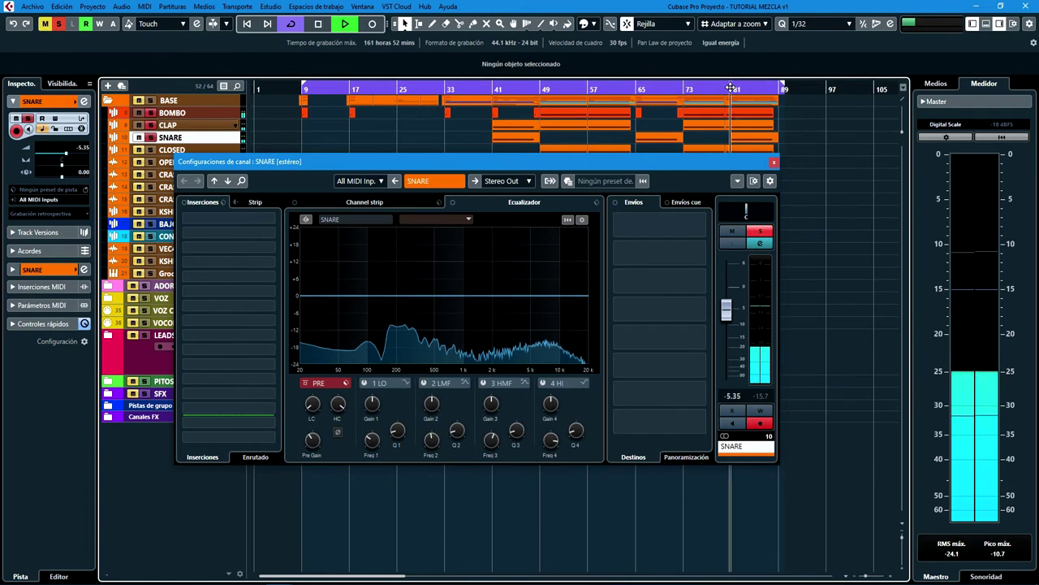
left_click(731, 87)
left_click(728, 317)
left_click_drag(728, 316, 728, 322)
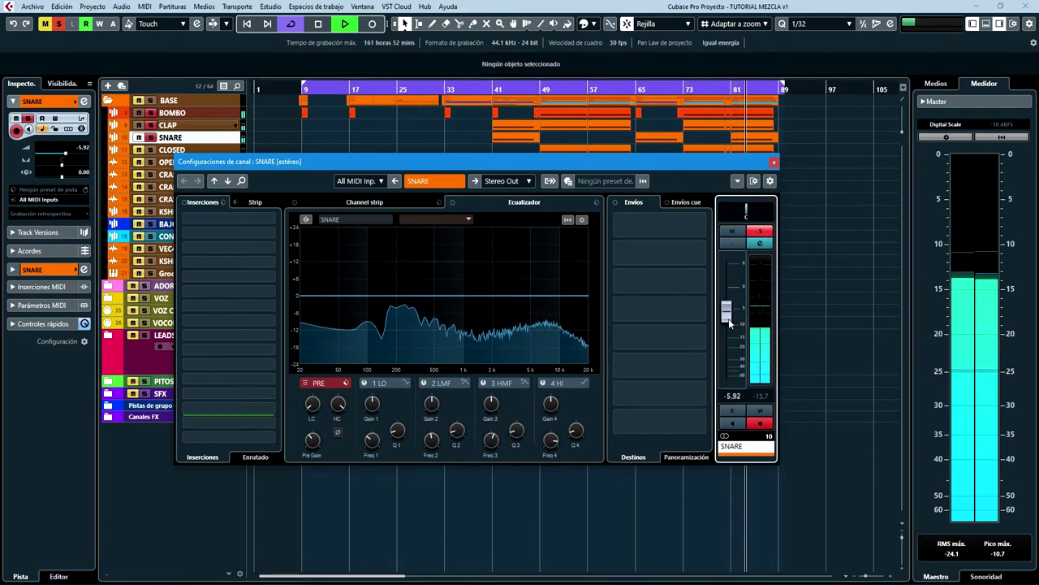
left_click_drag(728, 319, 729, 322)
key("space")
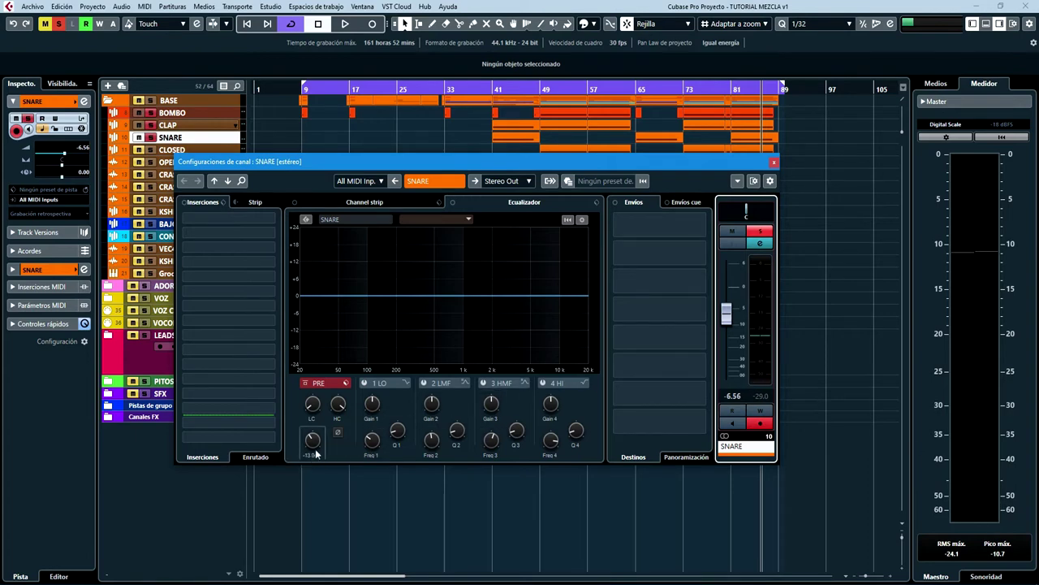
left_click(774, 161)
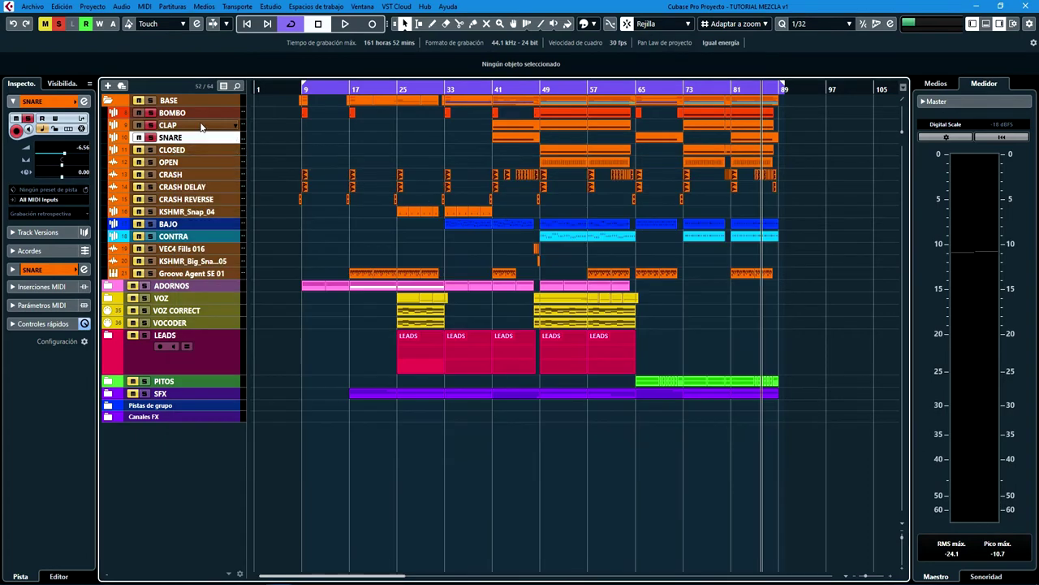
Check the CLOSED and OPEN channel settings one after the other, closing each.
left_click(235, 149)
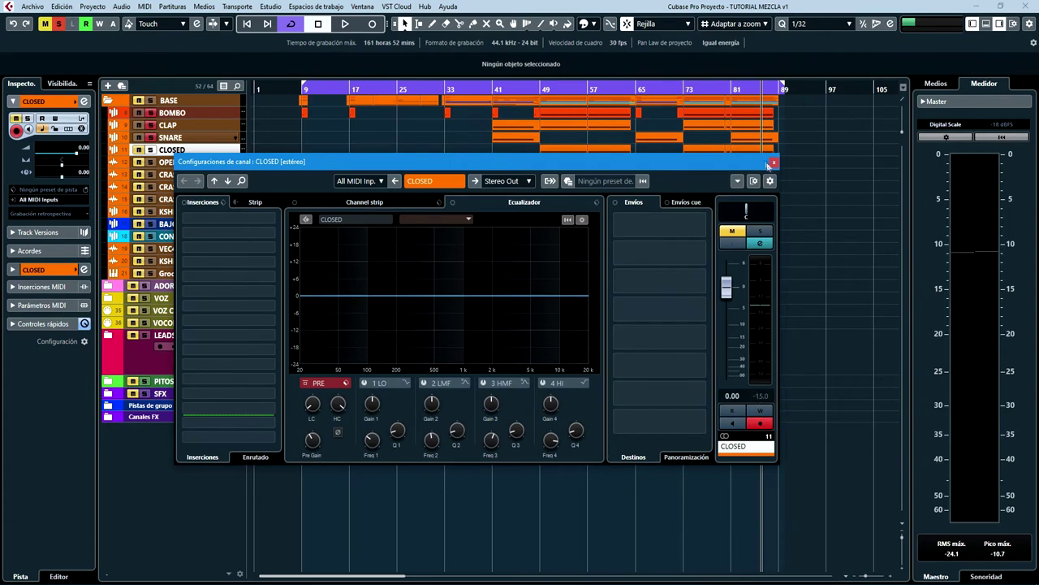
left_click(774, 161)
left_click(234, 162)
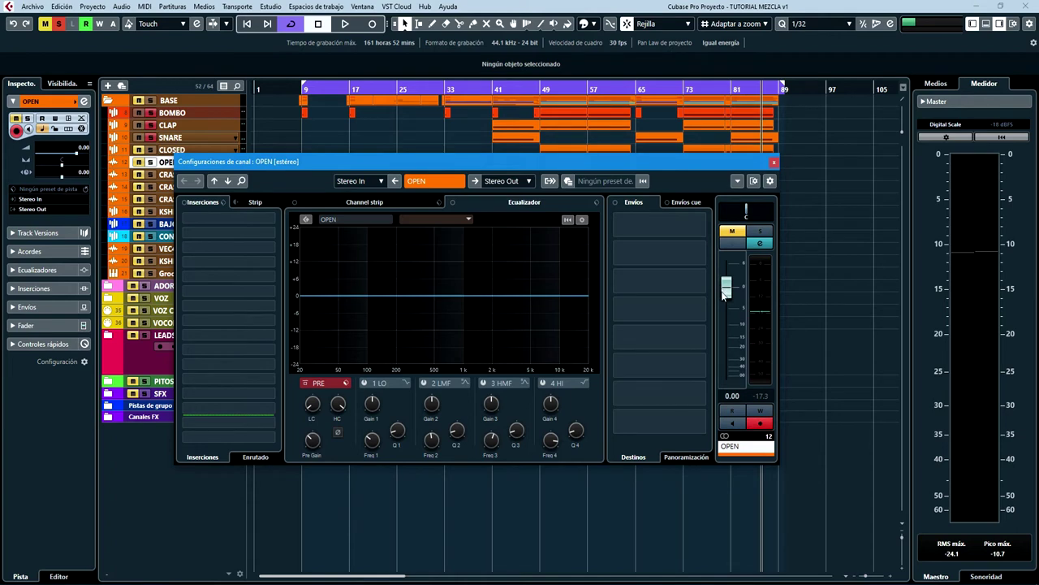
left_click(774, 163)
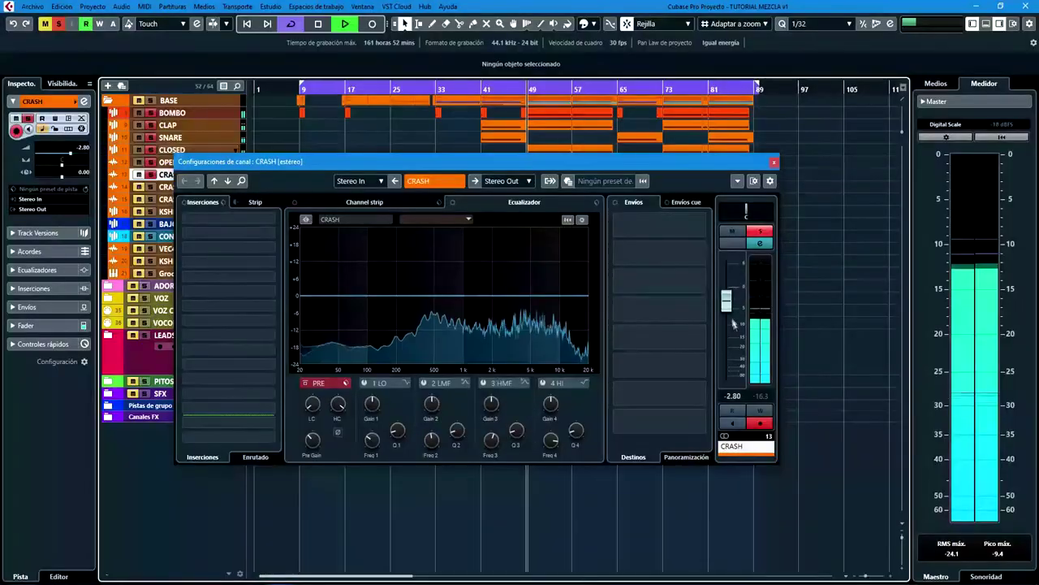
Lower the CRASH channel fader to about -4.5 dB during playback.
left_click_drag(729, 311, 727, 322)
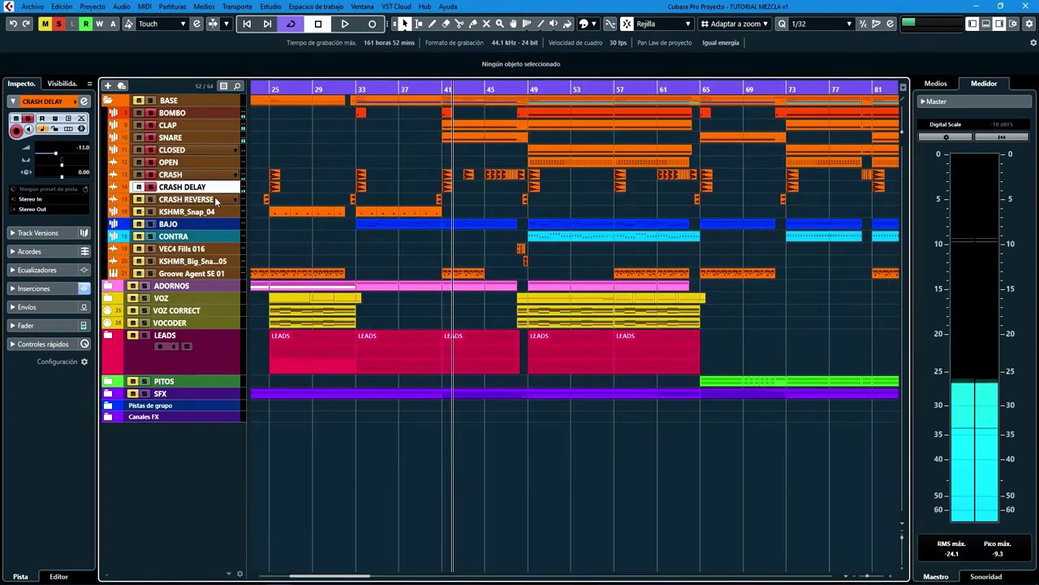
Increase the track heights of CRASH, CRASH DELAY and CRASH REVERSE to show their waveforms larger.
left_click_drag(216, 193, 229, 250)
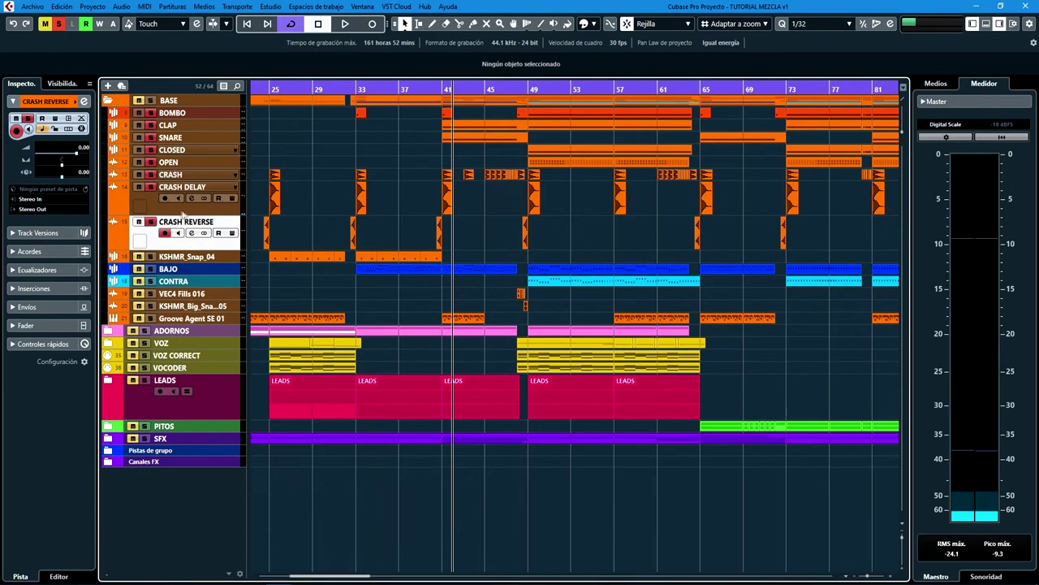
left_click(192, 177)
left_click_drag(192, 178, 191, 199)
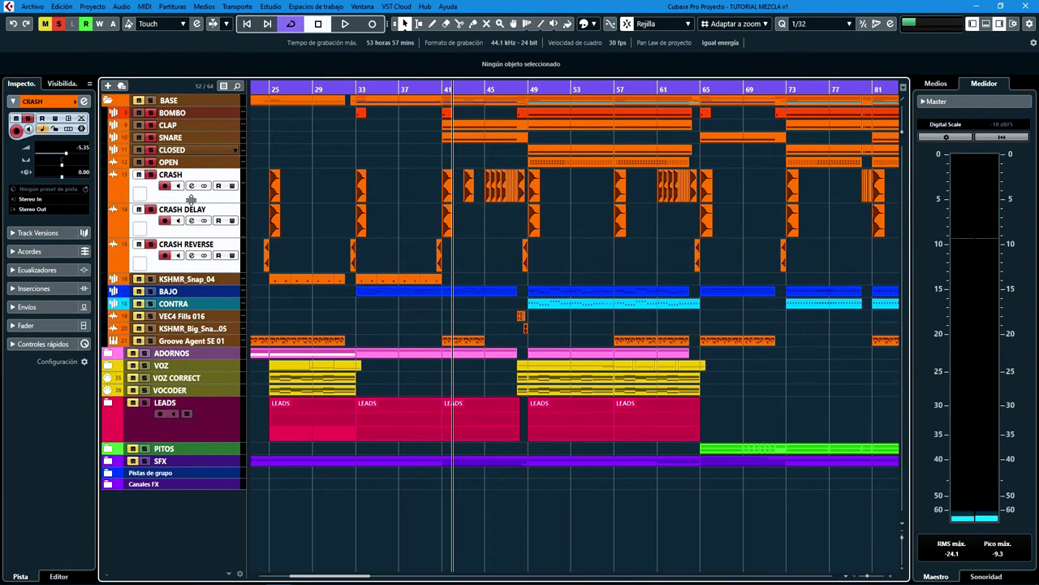
Set the CRASH channel fader to 0 dB in its channel settings, then close the window.
left_click(192, 186)
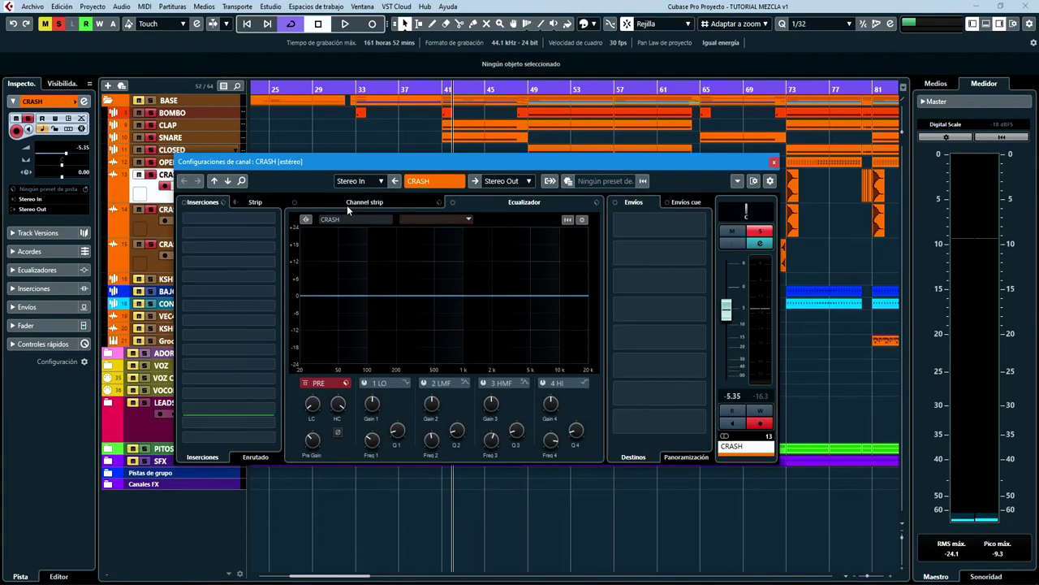
double_click(738, 400)
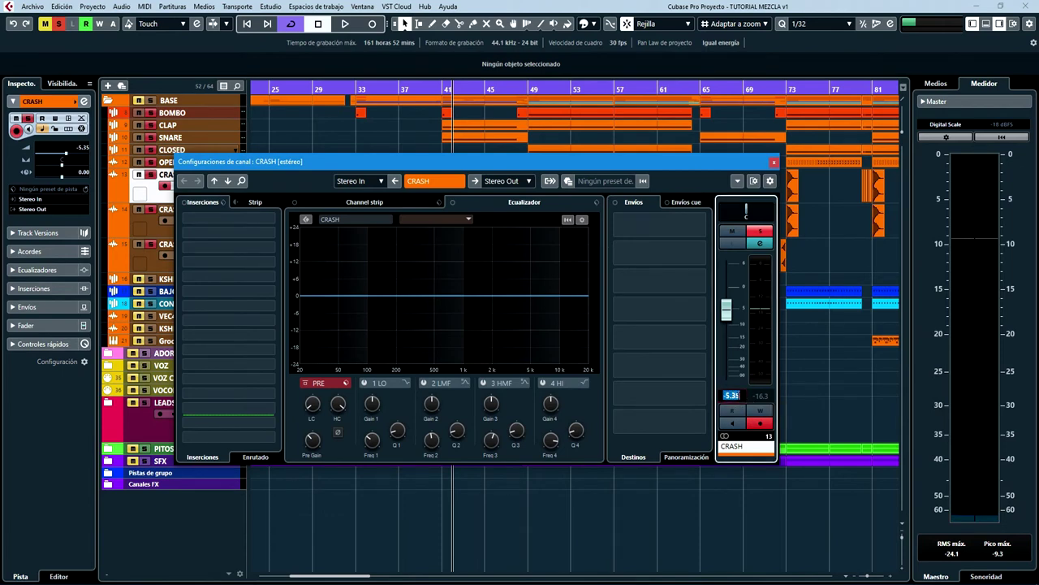
type("0")
key("Return")
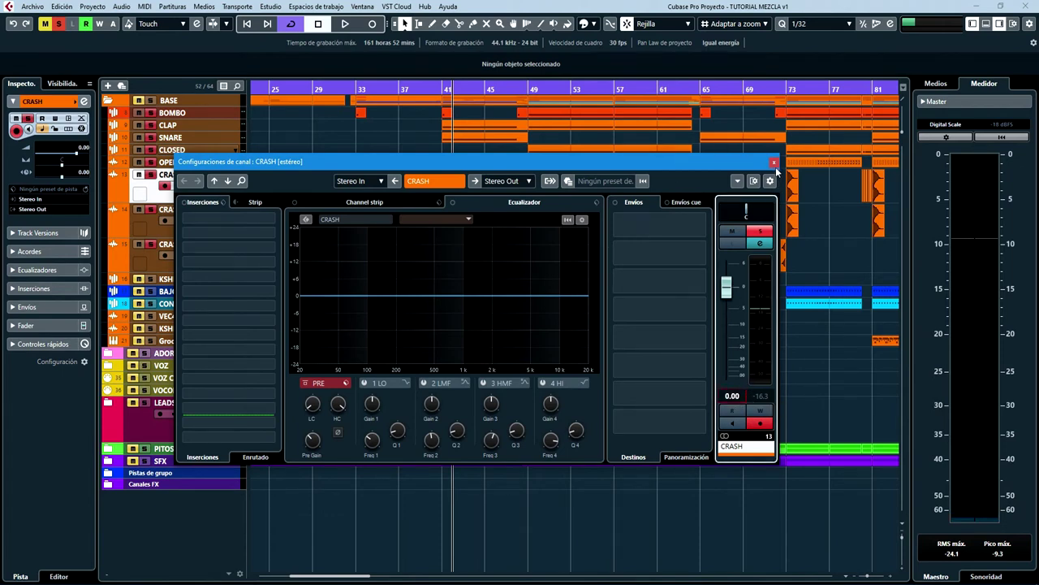
left_click(775, 163)
Set the CRASH DELAY channel fader to 0 dB in its channel settings and close them.
left_click(208, 236)
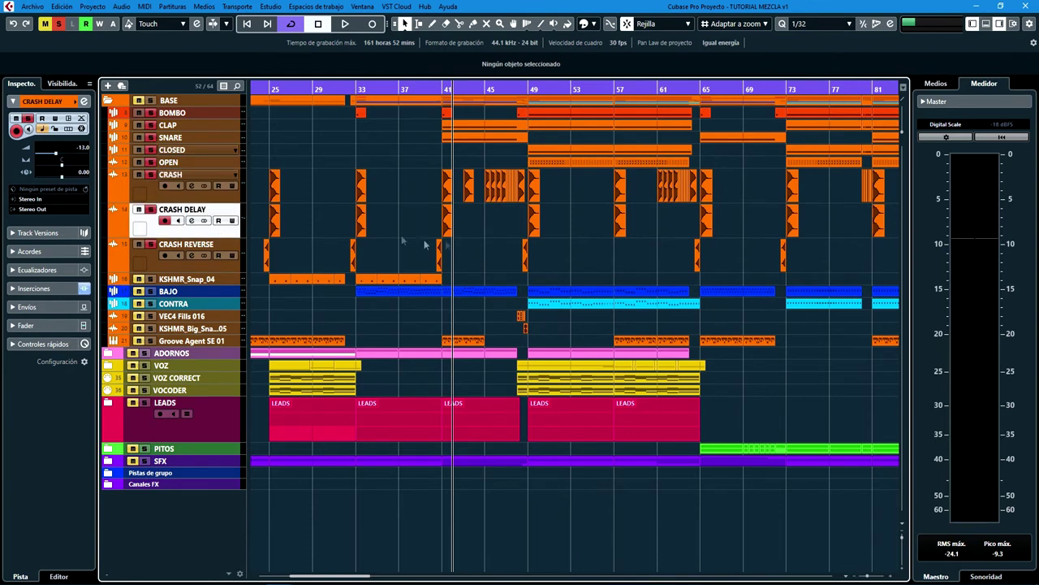
key("e")
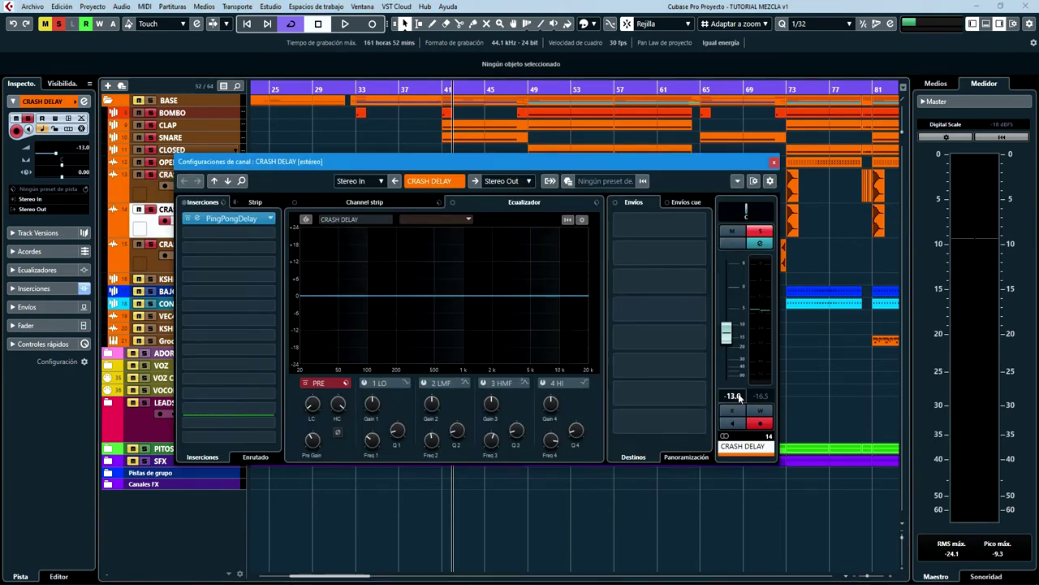
type("0")
key("Return")
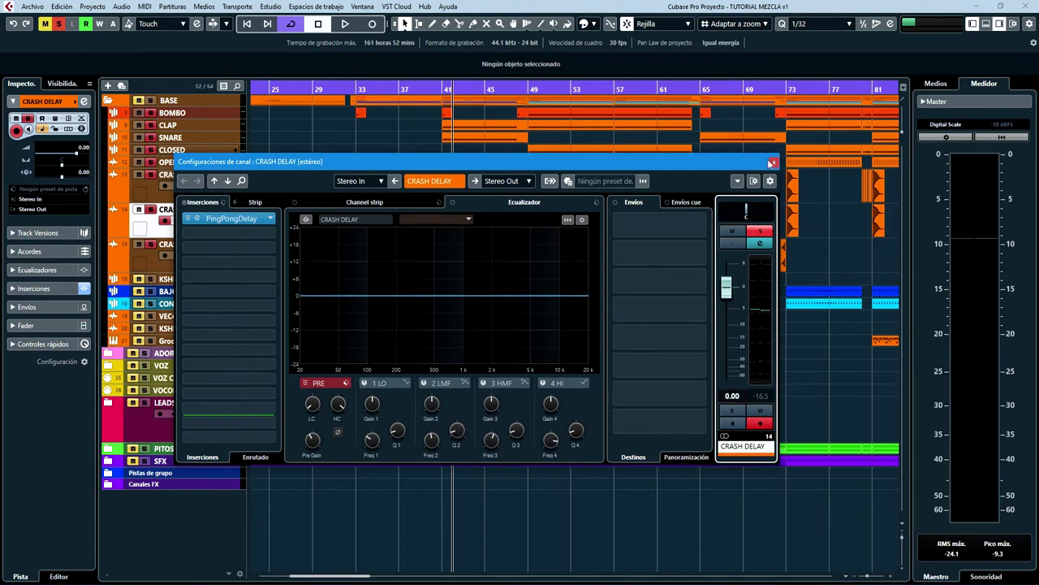
left_click(772, 162)
Check the CRASH REVERSE fader level in its channel settings and close them.
left_click(227, 265)
key("e")
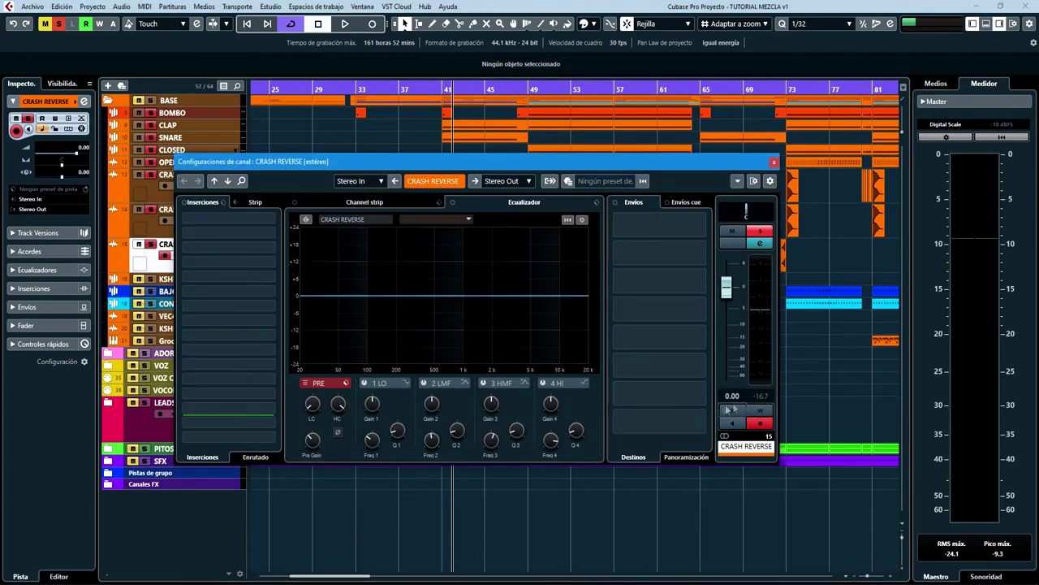
left_click(773, 162)
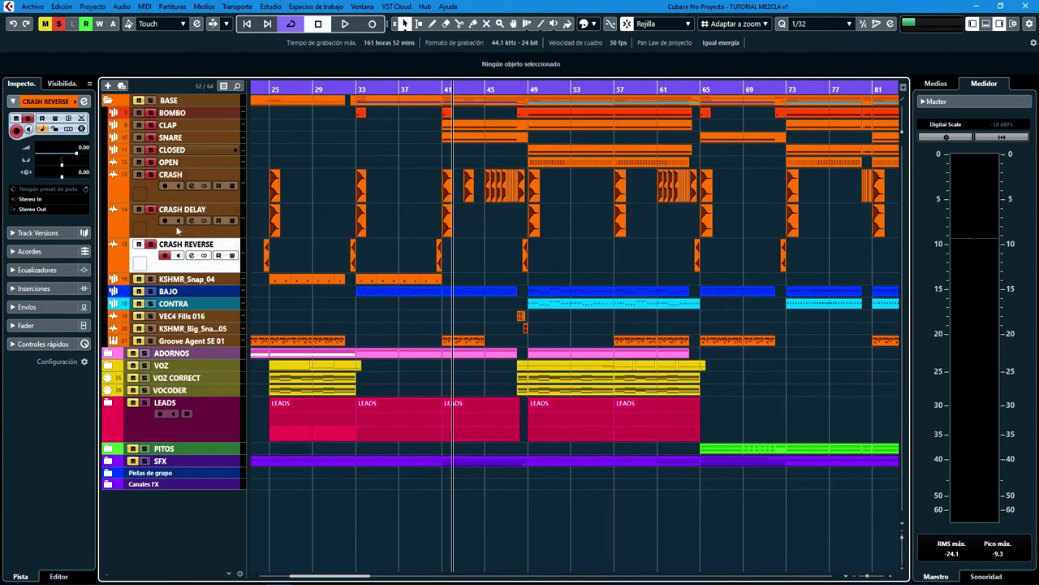
Select CRASH, CRASH DELAY and CRASH REVERSE together and add a VCA fader to the selected channels.
left_click(160, 199, "shift")
right_click(167, 233)
mouse_move(262, 238)
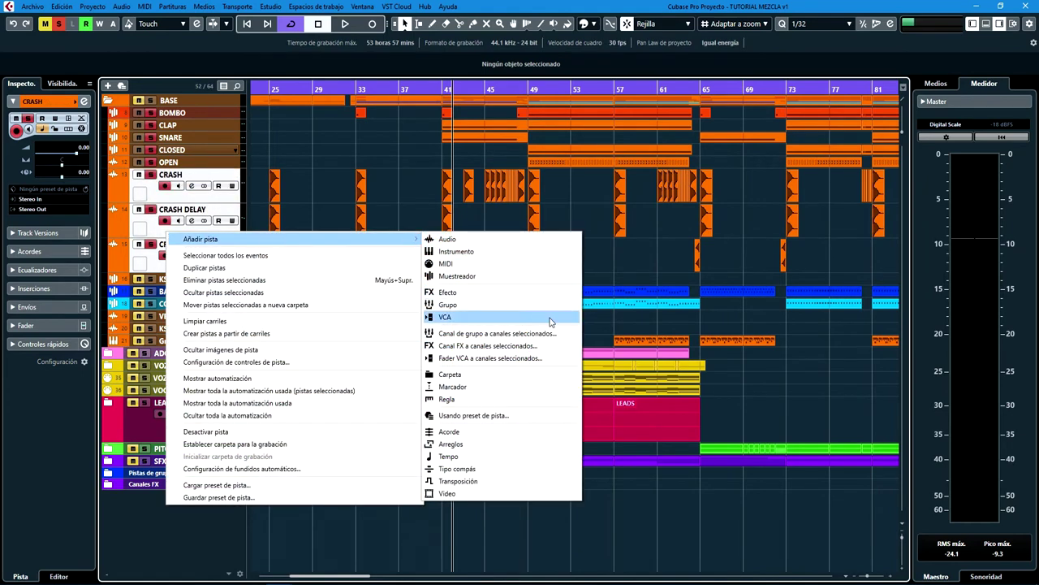
left_click(502, 364)
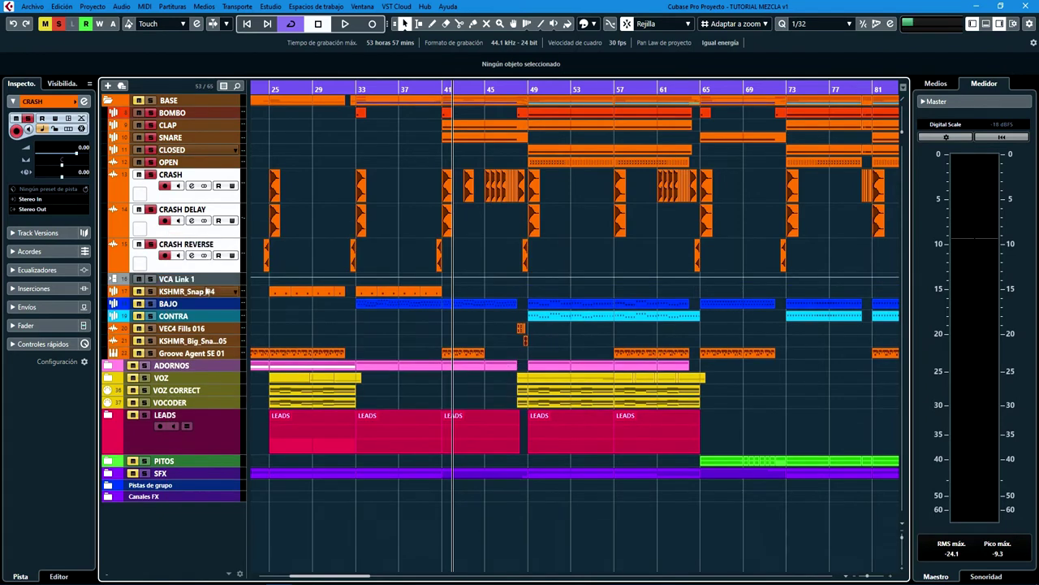
Review the new VCA track's fader and go through the CRASH, CRASH DELAY and CRASH REVERSE tracks one after another.
left_click(178, 312)
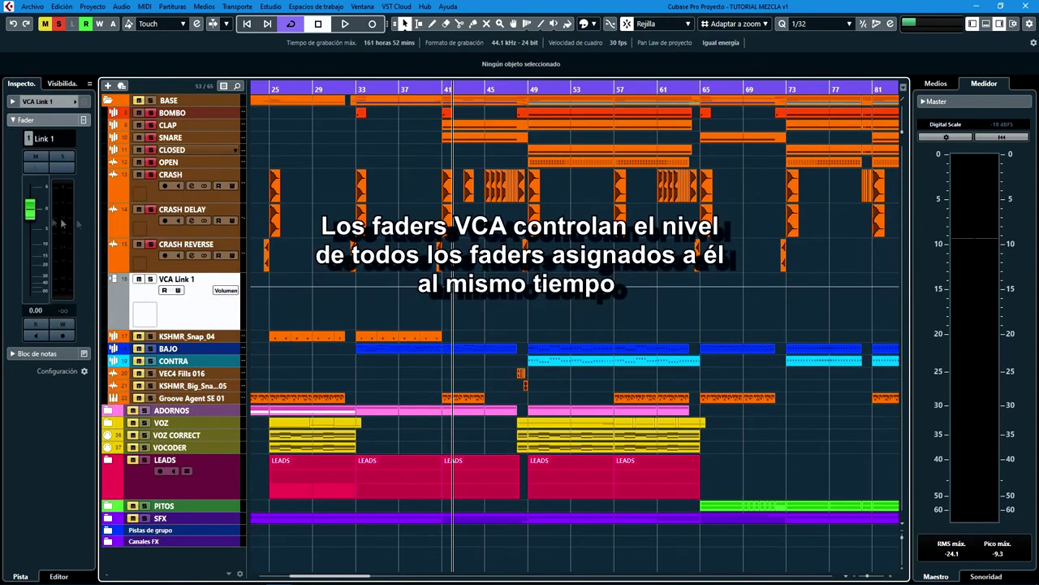
left_click(152, 193)
left_click(154, 221)
left_click(155, 259)
left_click(153, 229)
left_click(150, 200)
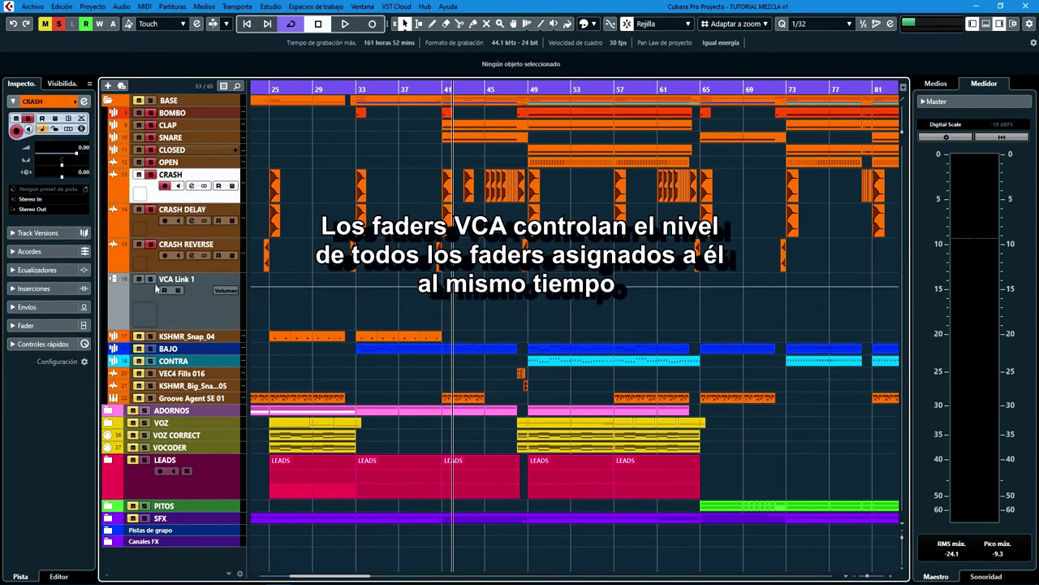
Rename the new VCA fader as VCA CRASH in the MixConsole.
left_click(242, 313)
key("F3")
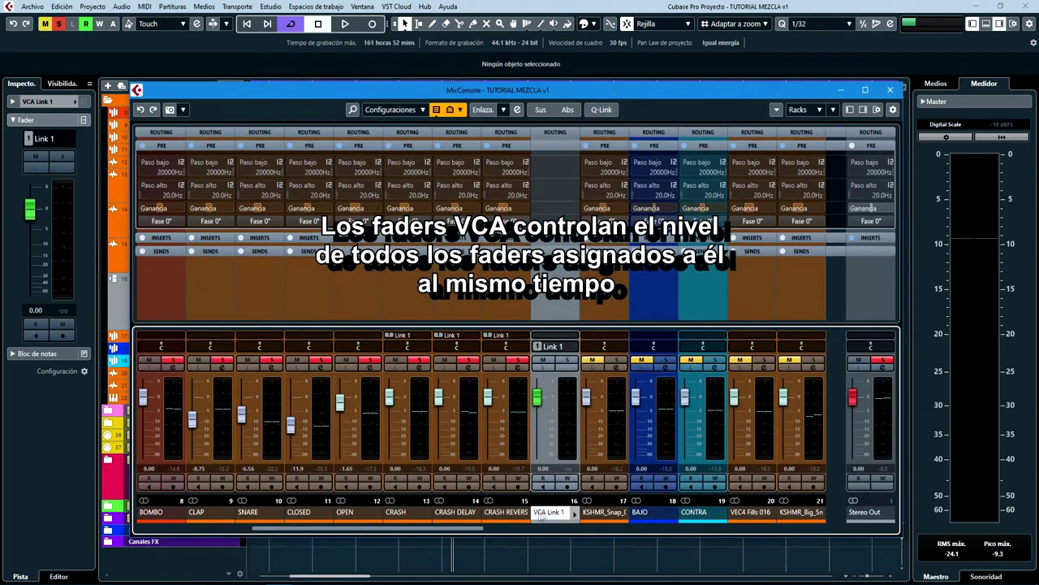
double_click(554, 514)
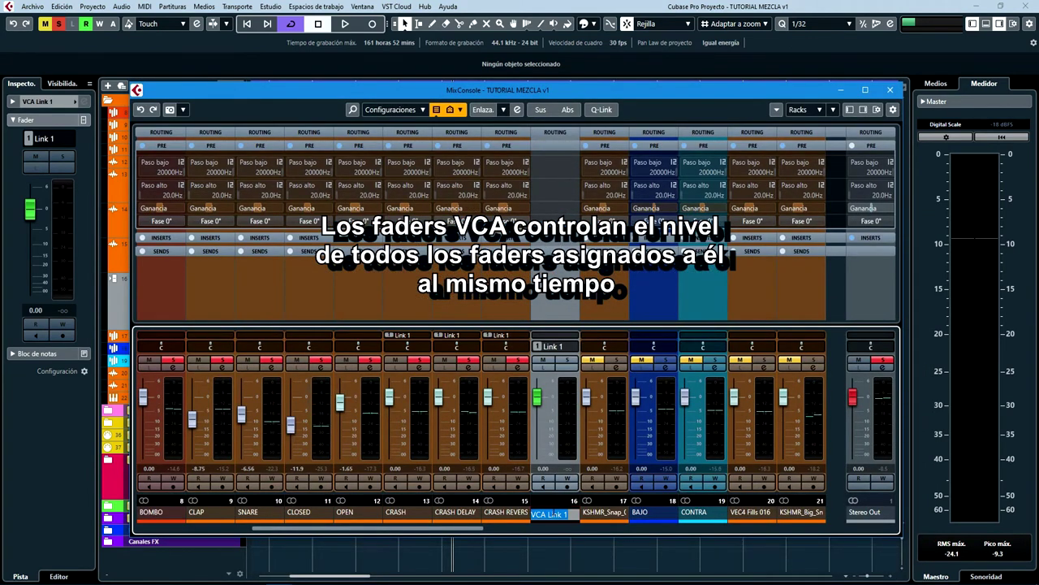
type("VCA CHAR")
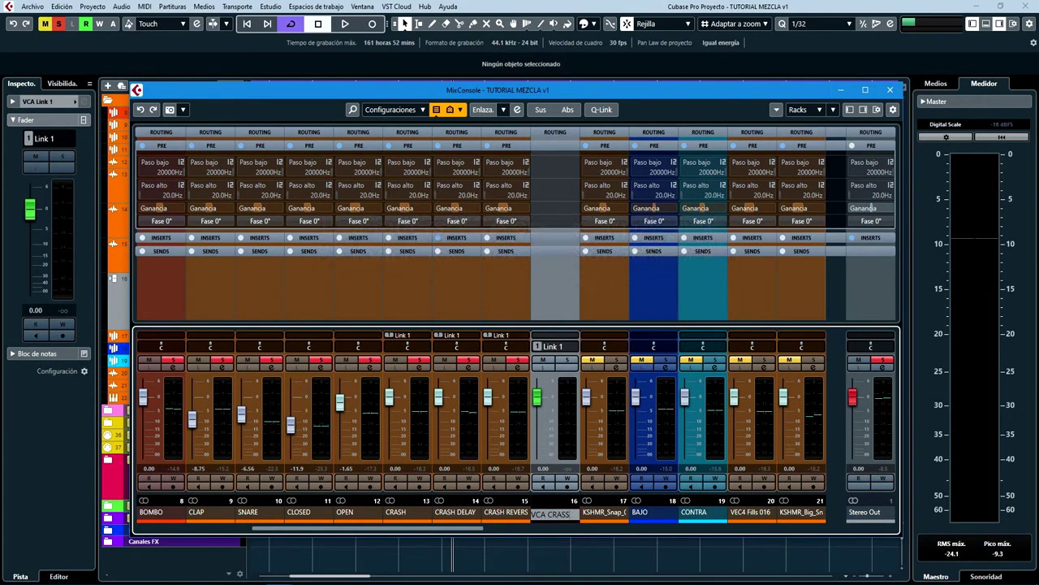
key("Return")
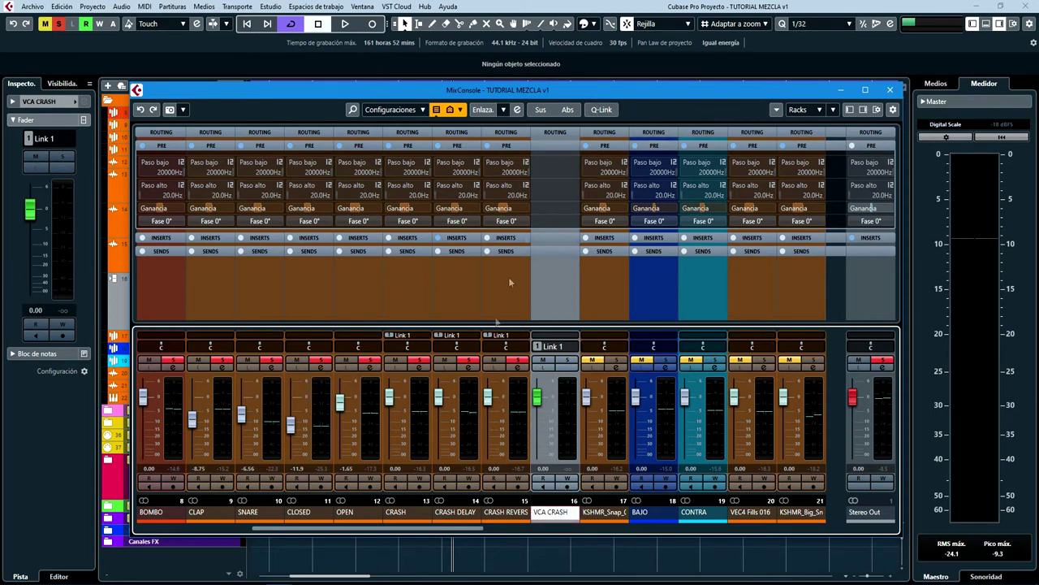
Start playback, lower the VCA CRASH fader to -5.19 dB and close the MixConsole.
key("space")
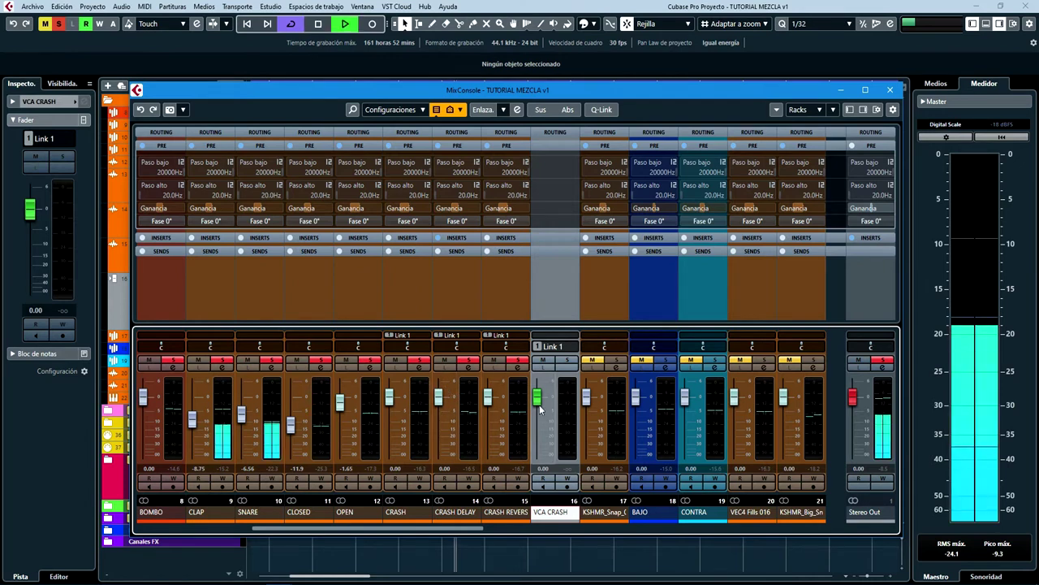
left_click_drag(537, 396, 540, 419)
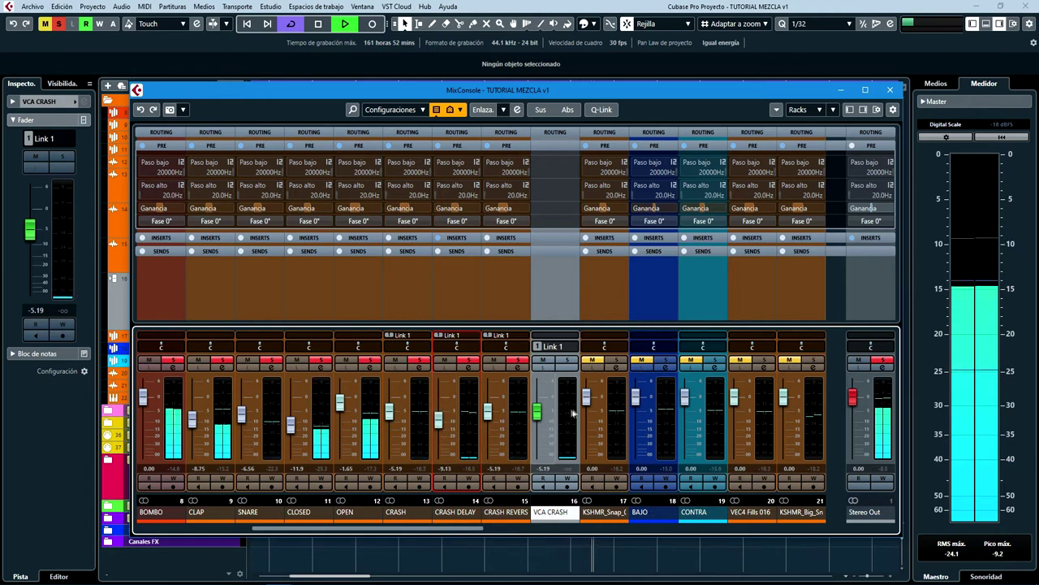
left_click(890, 90)
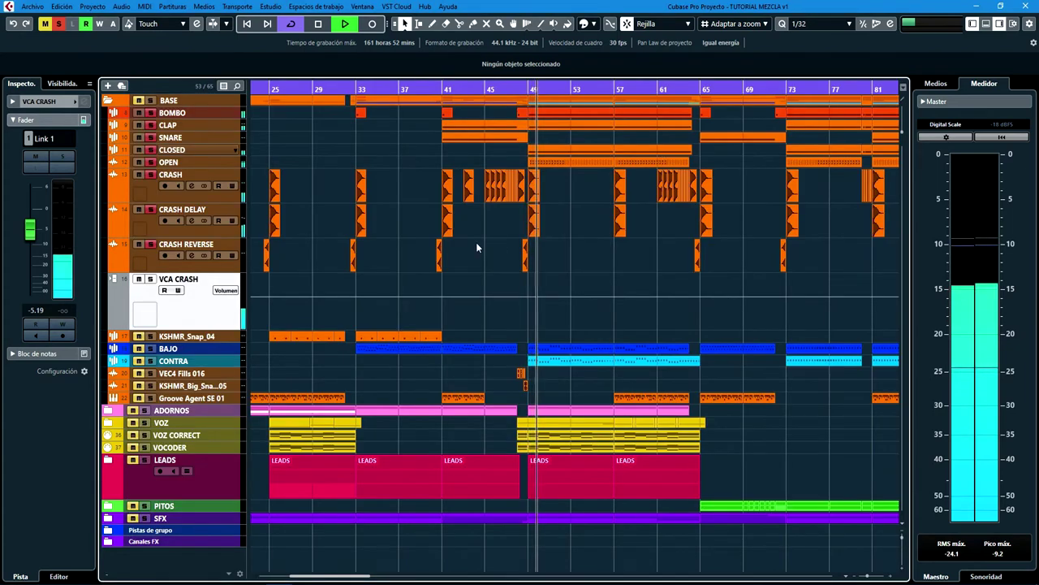
Lower the CRASH DELAY fader to -10.2 dB during playback, close its settings and fine-tune the VCA CRASH fader in the MixConsole.
left_click(191, 221)
left_click_drag(730, 331, 730, 337)
left_click(774, 162)
key("F3")
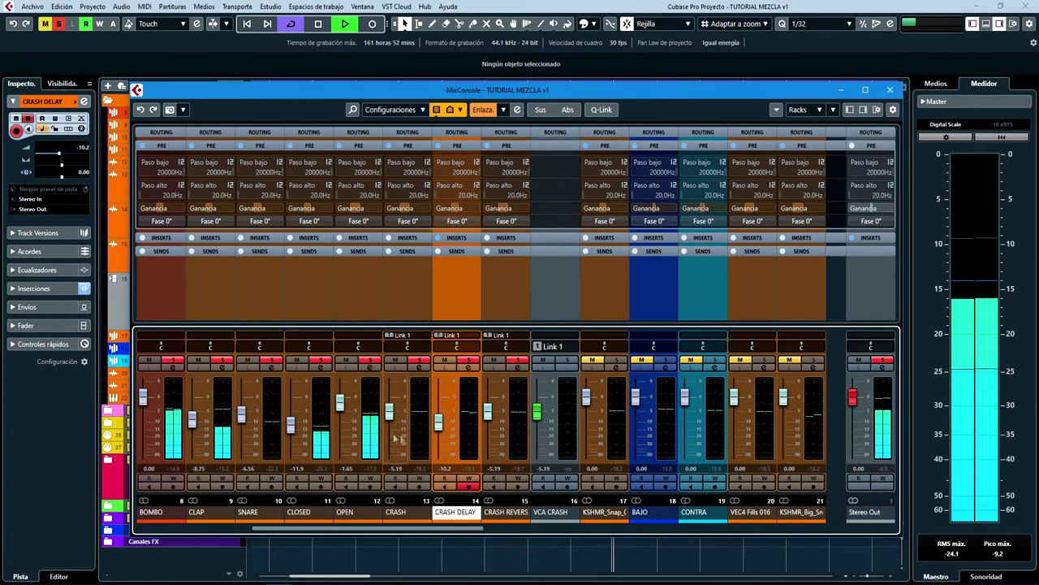
left_click_drag(539, 422, 539, 424)
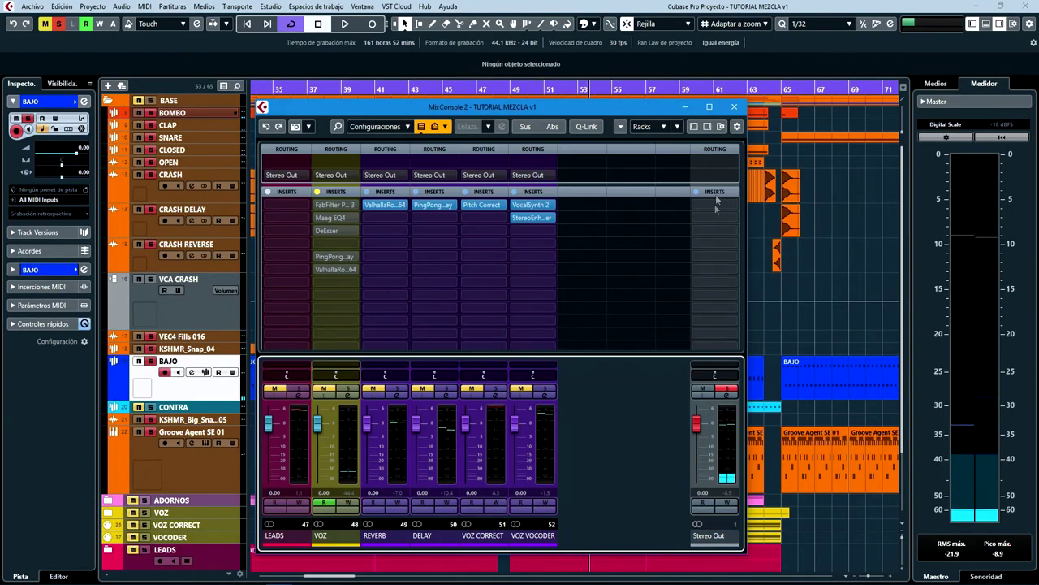
Open the SPAN and Schope_x64 analyzers from the Stereo Out inserts and close MixConsole 2.
scroll(722, 187, "down", 1)
scroll(719, 323, "down", 2)
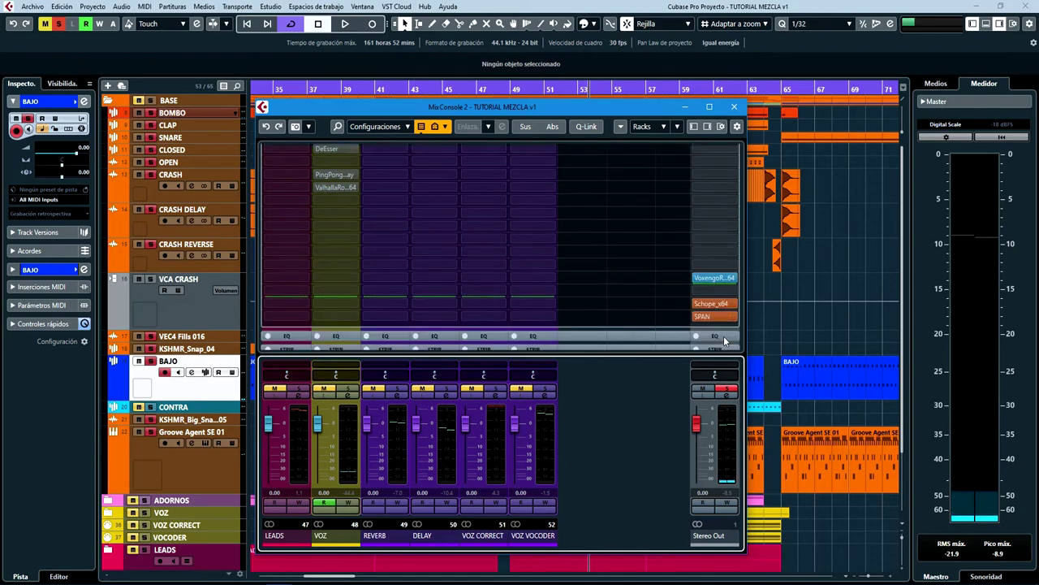
left_click(706, 299)
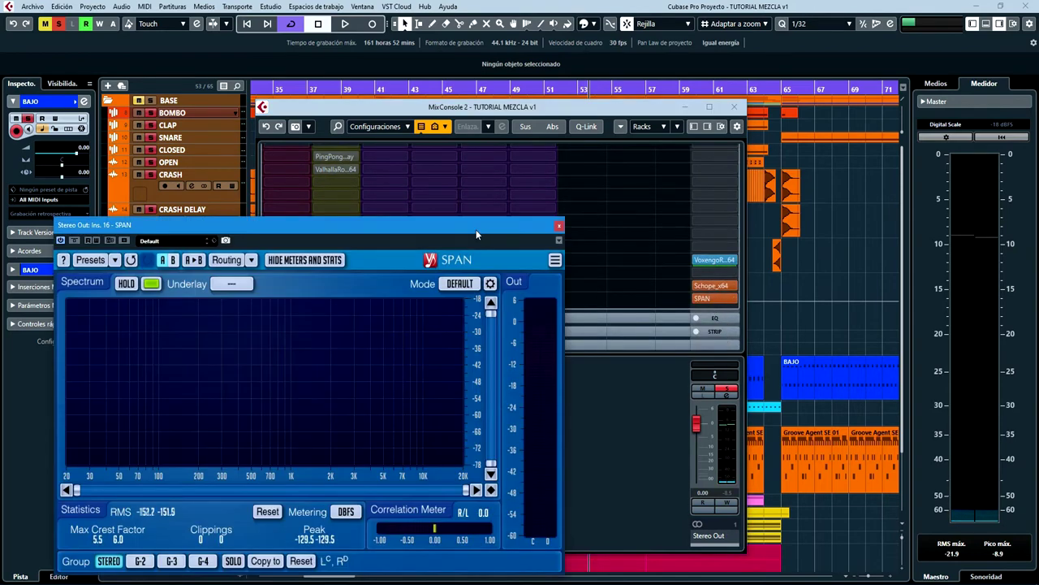
left_click_drag(477, 235, 549, 217)
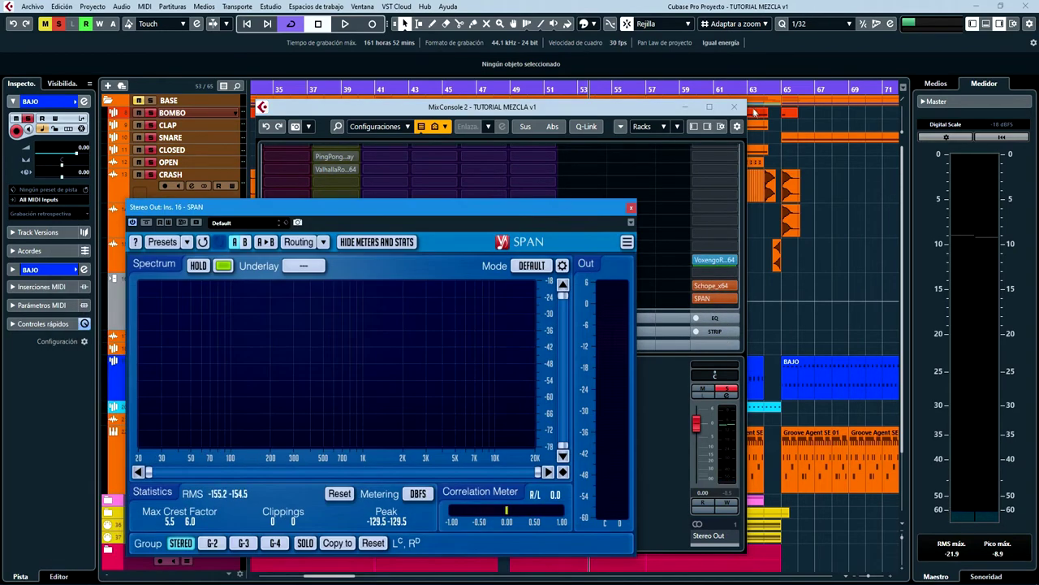
left_click(709, 289)
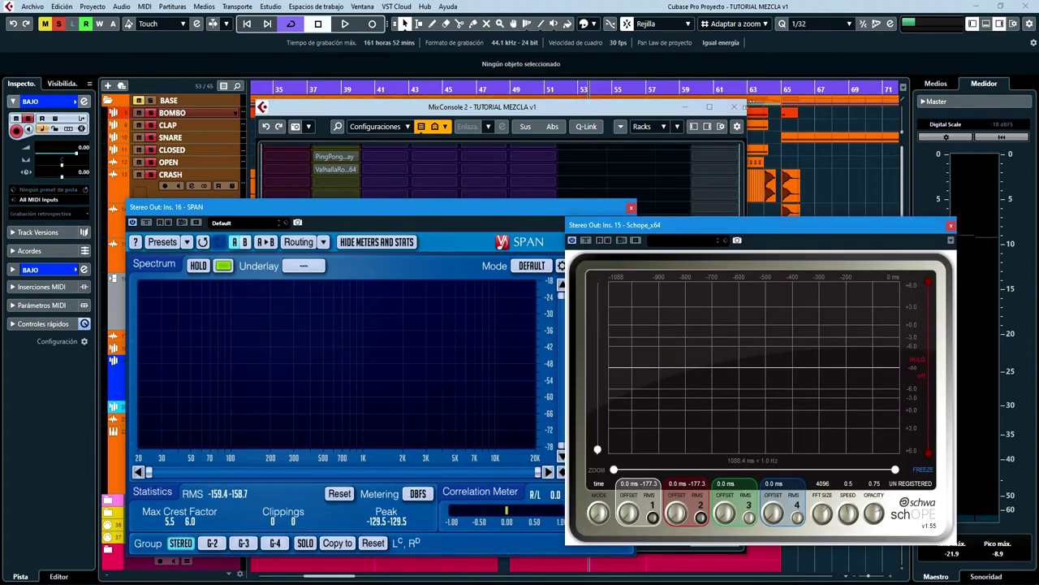
left_click(734, 106)
Place the playhead at bar 49 and solo only BOMBO and BAJO, moving the SPAN window clear of the BAJO track.
left_click_drag(509, 89, 509, 95)
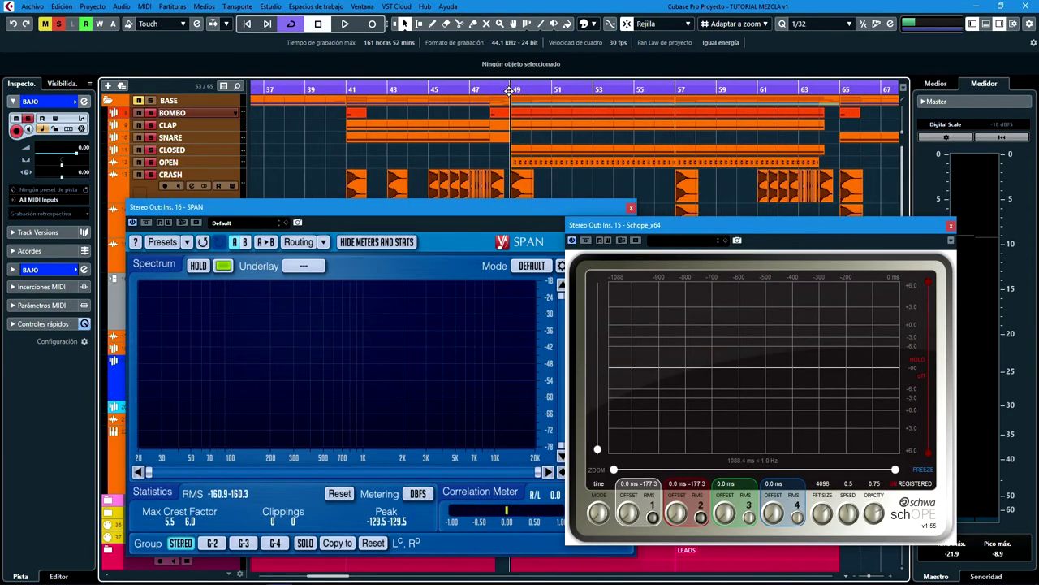
left_click(151, 112)
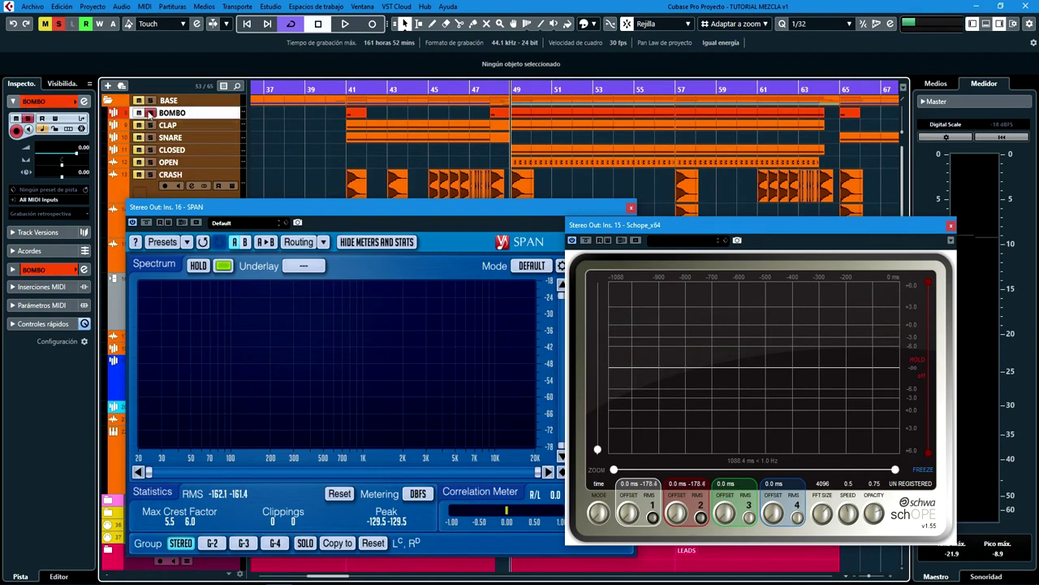
scroll(284, 143, "down", 2)
left_click(121, 271)
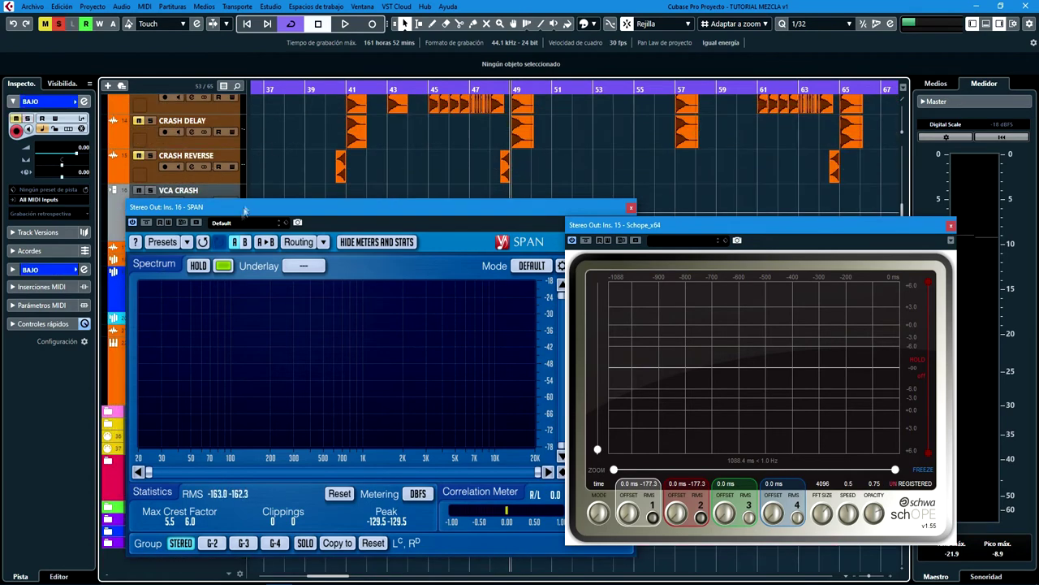
left_click_drag(237, 210, 362, 287)
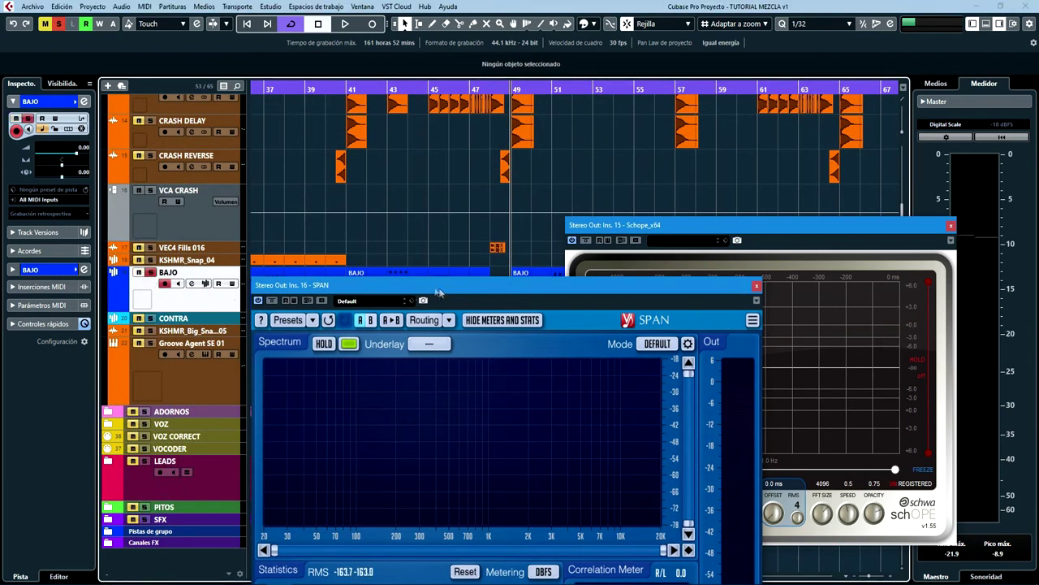
left_click_drag(437, 288, 413, 373)
Set the locators to the BAJO part from bar 49 to 57, start playback and arrange the SPAN and Schope windows side by side.
left_click(528, 289)
key("p")
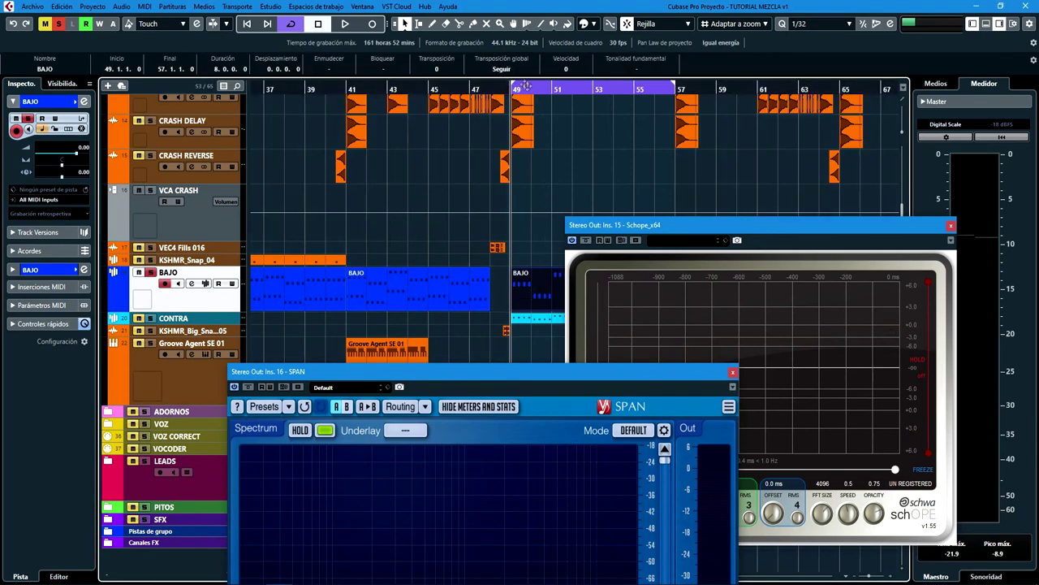
key("space")
left_click_drag(556, 373, 417, 213)
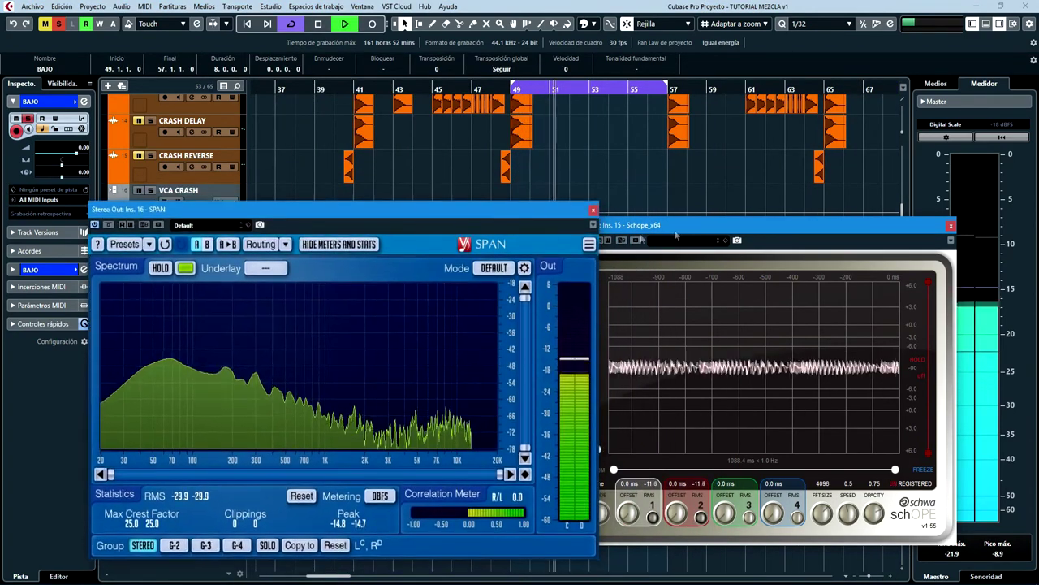
left_click_drag(726, 226, 727, 217)
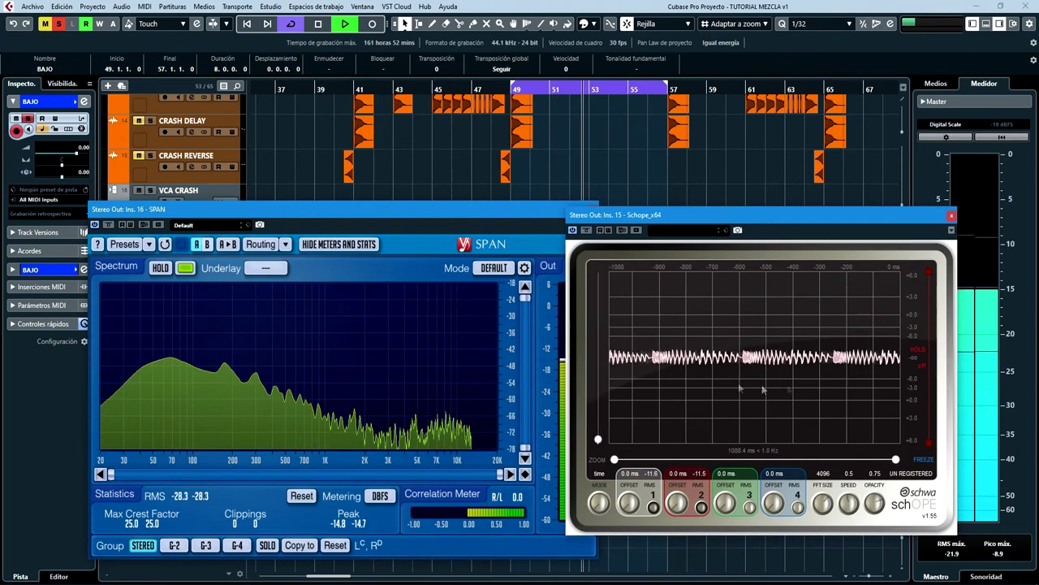
Freeze the Schope waveform, stop playback and zoom its amplitude scale in to enlarge the kick and bass waveform.
left_click(898, 463)
key("space")
mouse_move(896, 459)
left_mouse_down()
mouse_move(813, 460)
mouse_move(897, 460)
left_mouse_up()
left_click_drag(599, 440, 610, 321)
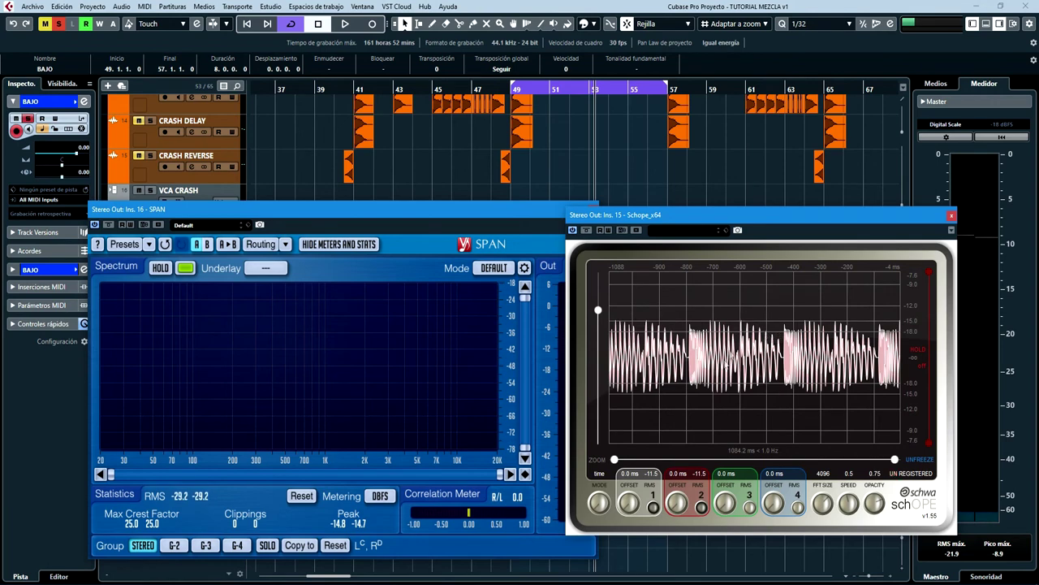
key("h")
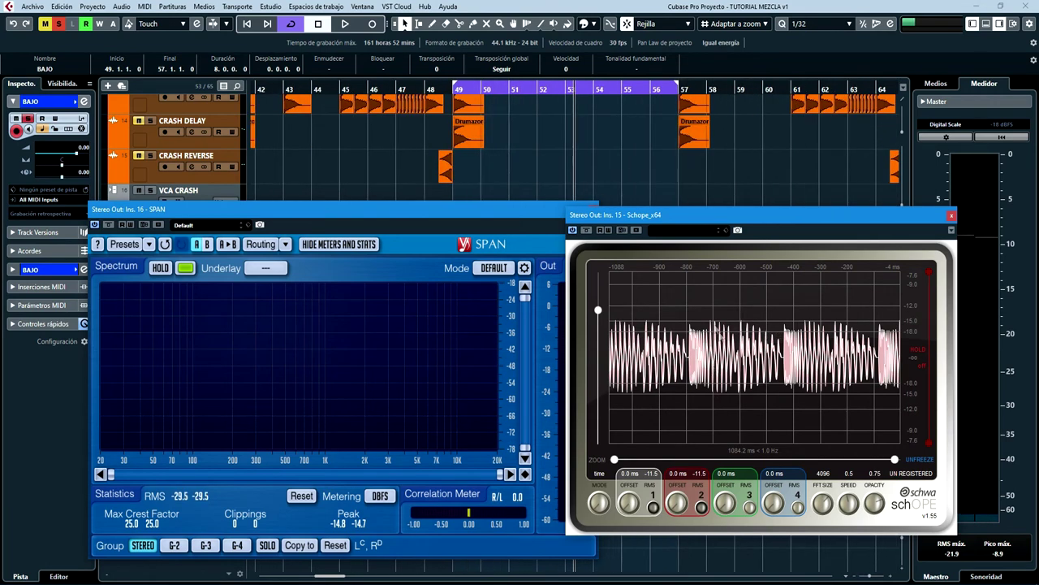
left_click_drag(894, 460, 897, 459)
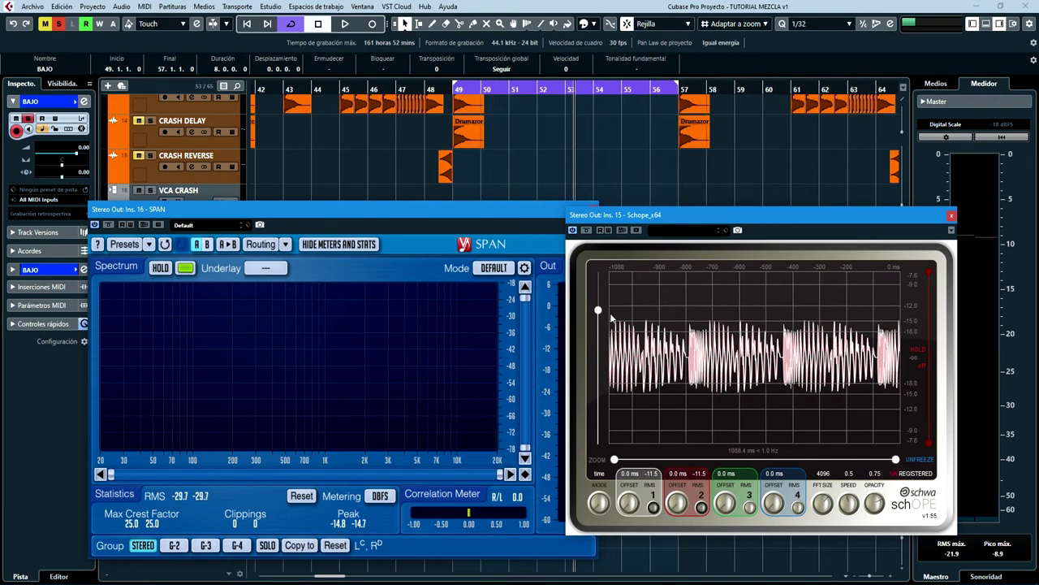
Load the Comparacion preset from SPAN's Comparacion bank, close the Preset Manager and move the SPAN window away from the track list.
left_click(139, 248)
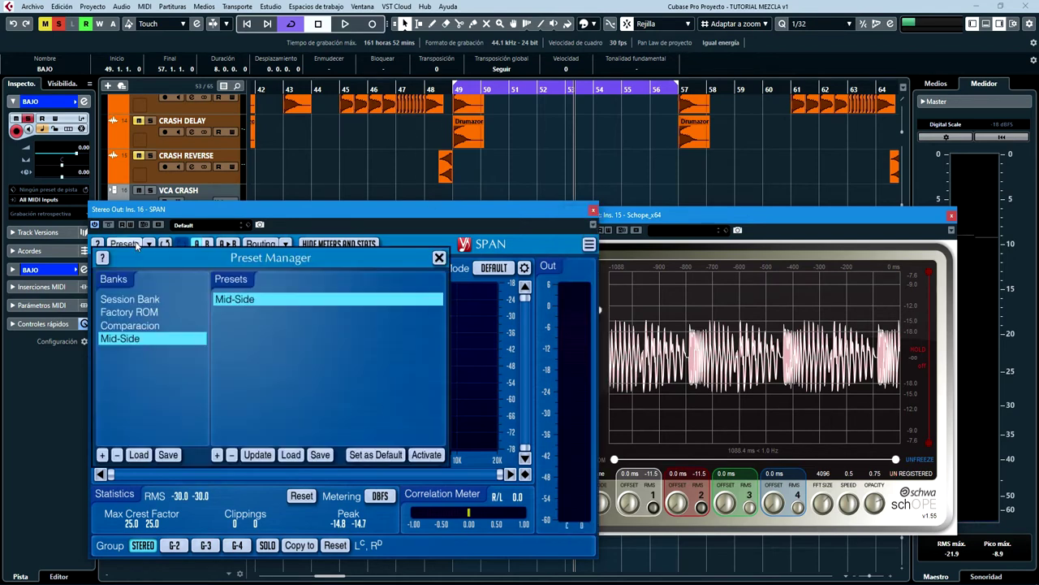
left_click(134, 326)
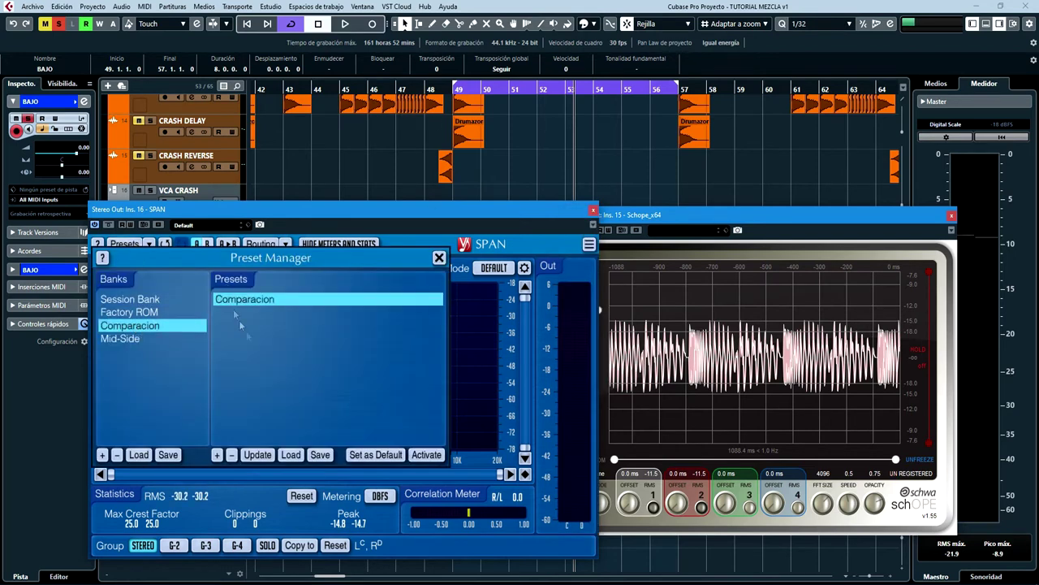
left_click(427, 455)
left_click(438, 257)
left_click_drag(570, 214, 841, 204)
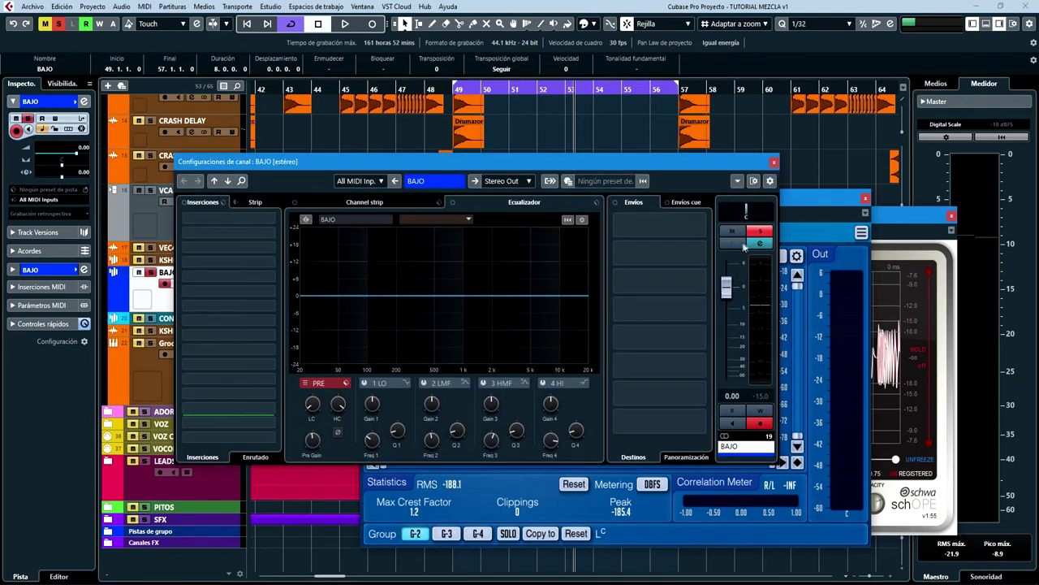
Pan BAJO hard right and BOMBO hard left in their channel settings, closing each channel window.
left_click(773, 164)
scroll(215, 173, "up", 3)
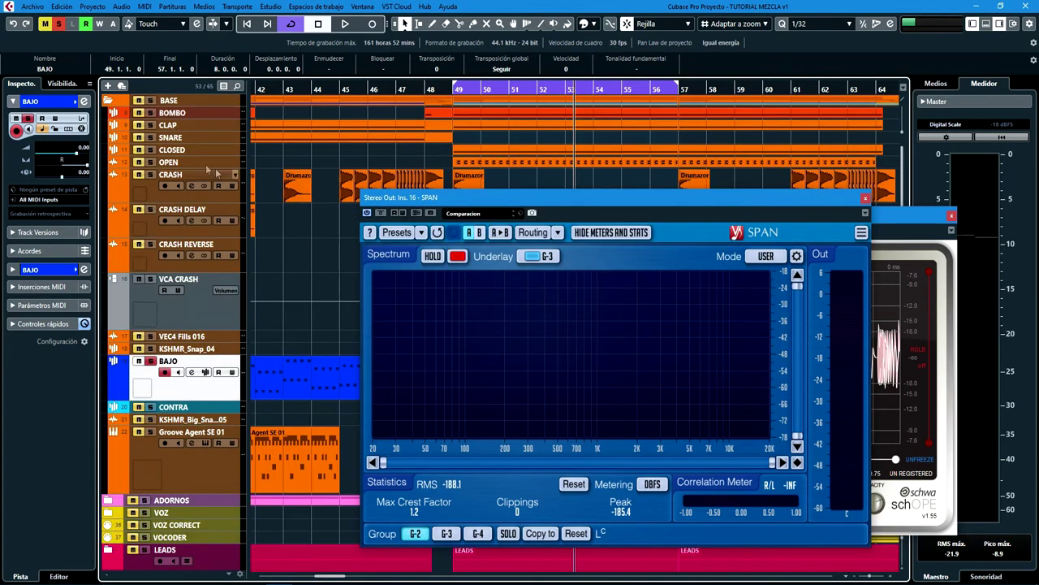
left_click(172, 114)
key("e")
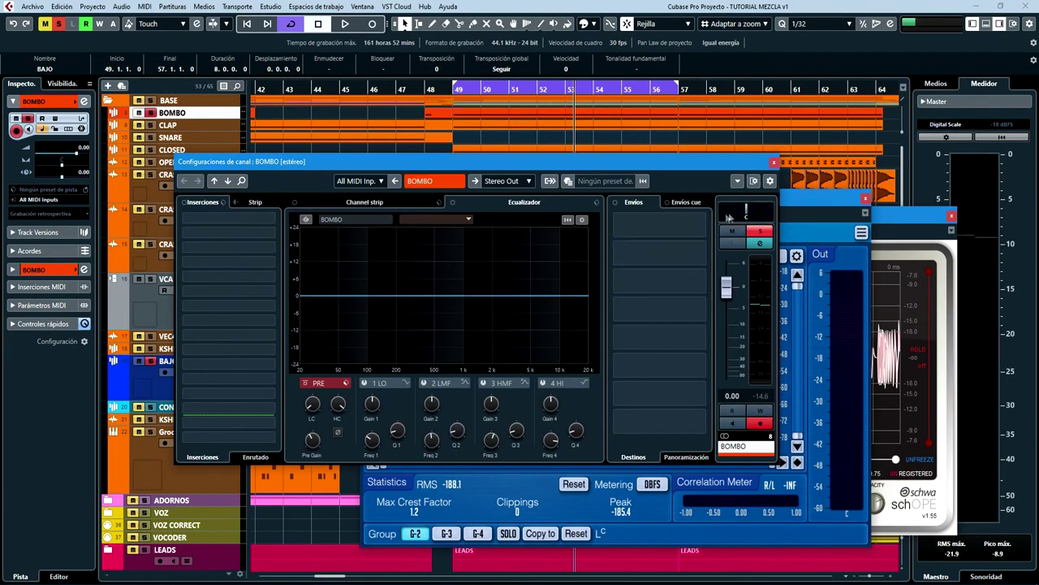
left_click(774, 162)
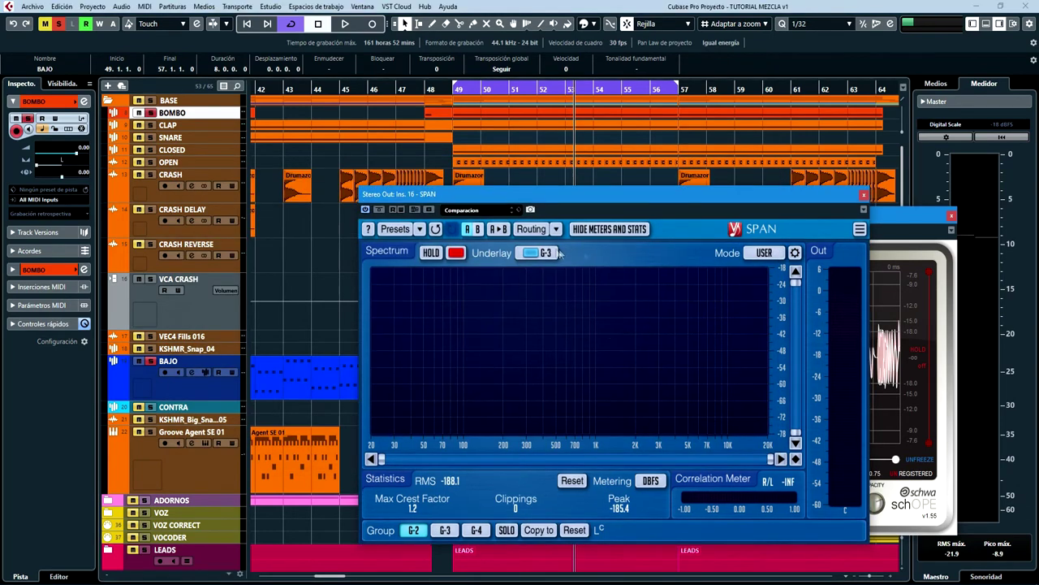
Play the loop, arrange BAJO's channel settings beside SPAN and lower the BAJO fader to about -3 dB against the kick spectrum.
key("space")
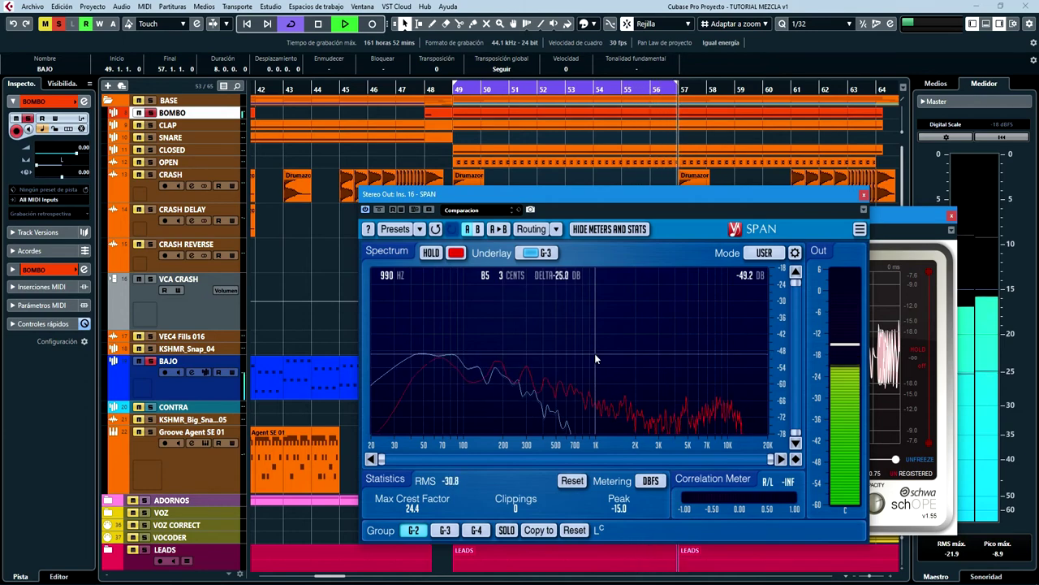
left_click(187, 360)
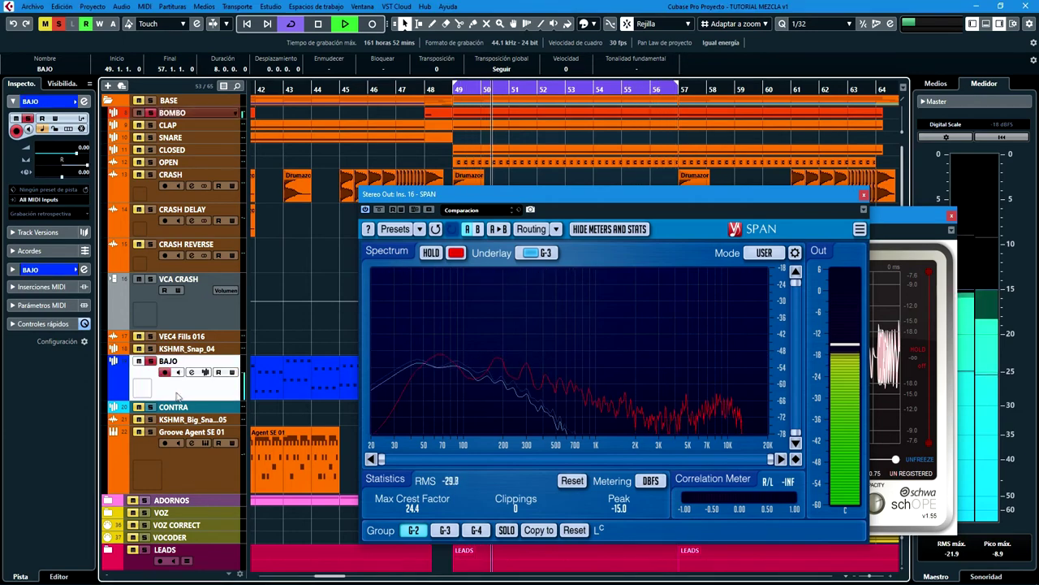
key("e")
left_click_drag(724, 162, 934, 283)
left_click_drag(763, 198, 459, 189)
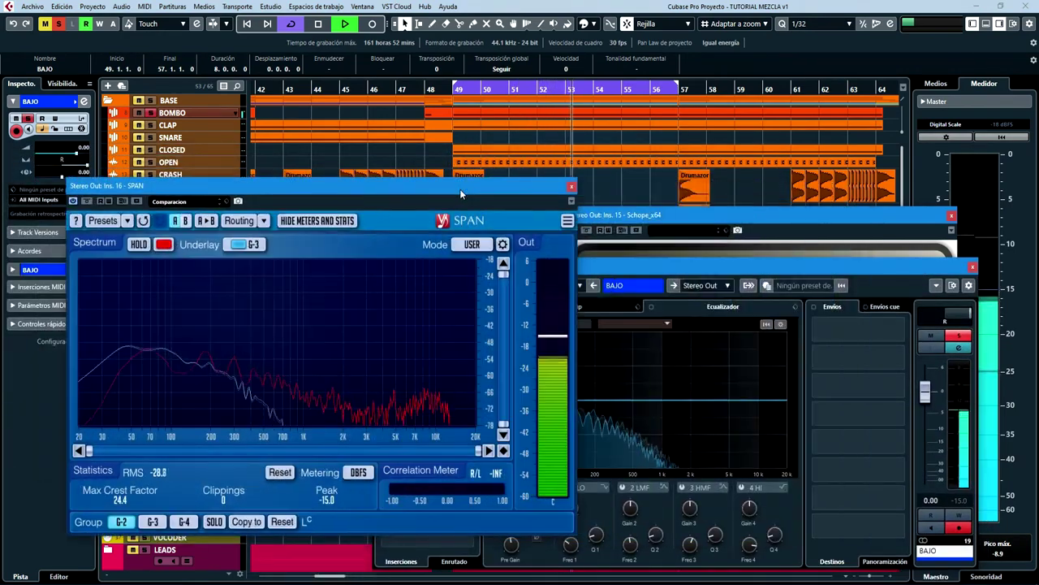
left_click_drag(691, 266, 755, 169)
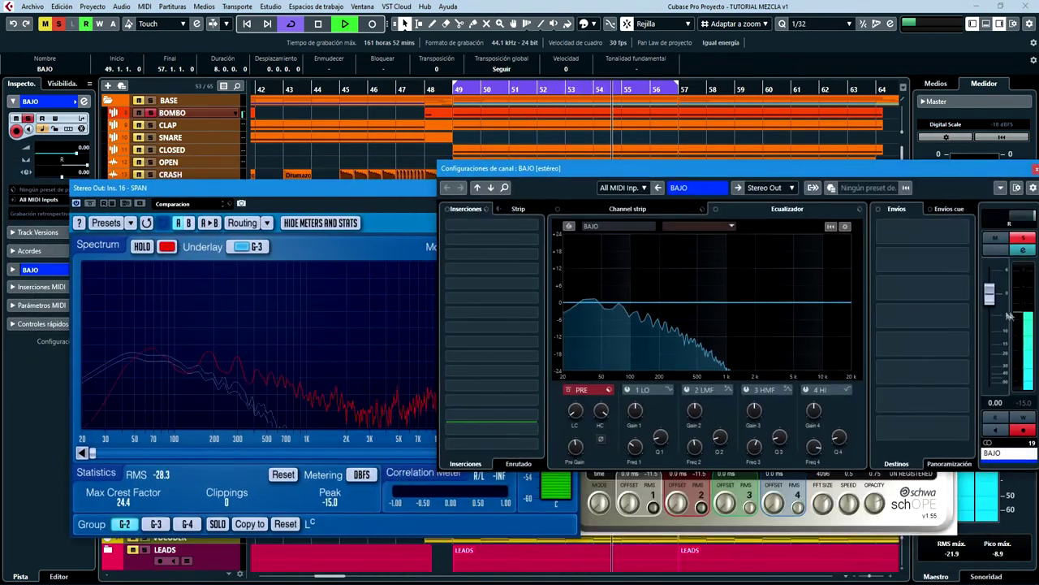
left_click_drag(995, 307, 999, 323)
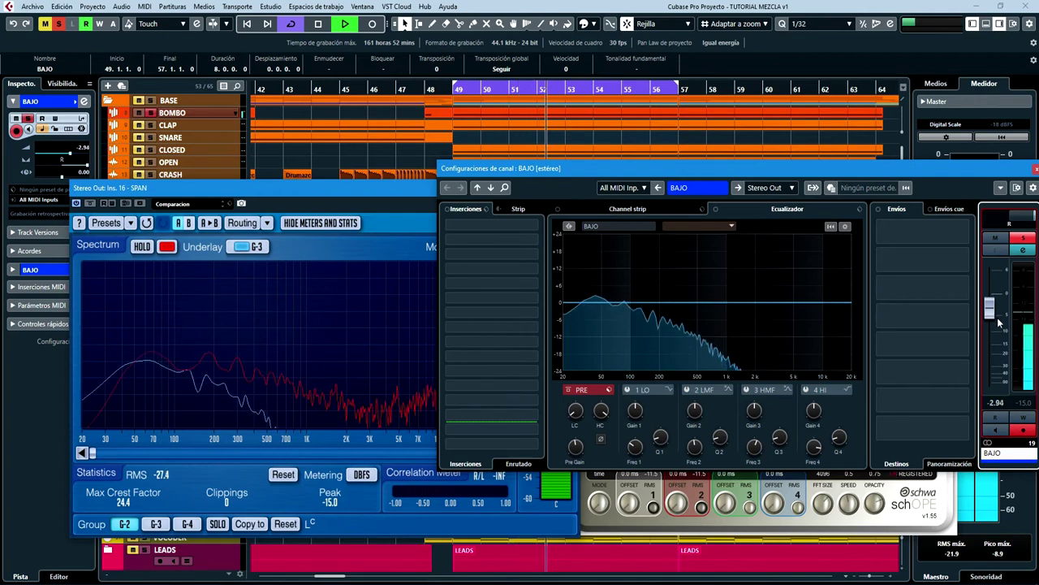
Unfreeze the Schope waveform, set the BAJO fader to -4.14 dB while comparing it with the kick, and close BAJO's channel settings.
left_click_drag(877, 169, 483, 150)
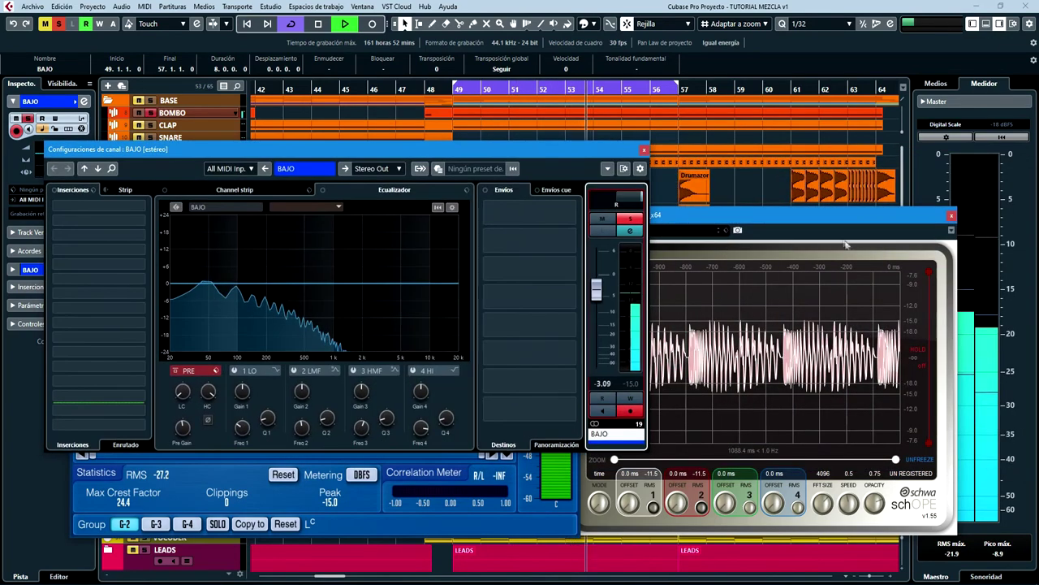
left_click_drag(828, 213, 826, 183)
left_click(919, 428)
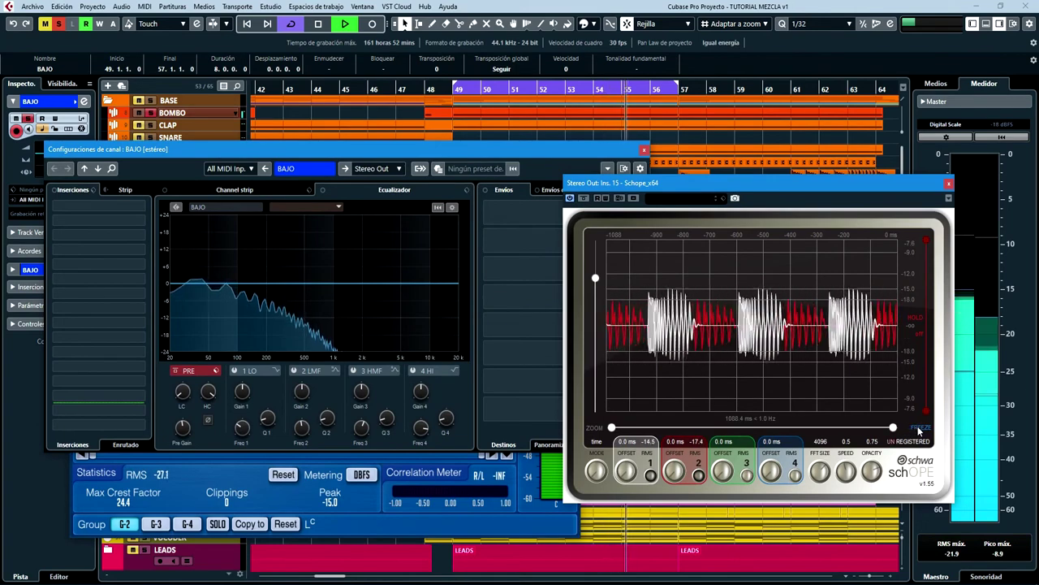
left_click_drag(410, 148, 705, 130)
left_click_drag(898, 281, 898, 287)
left_click(941, 131)
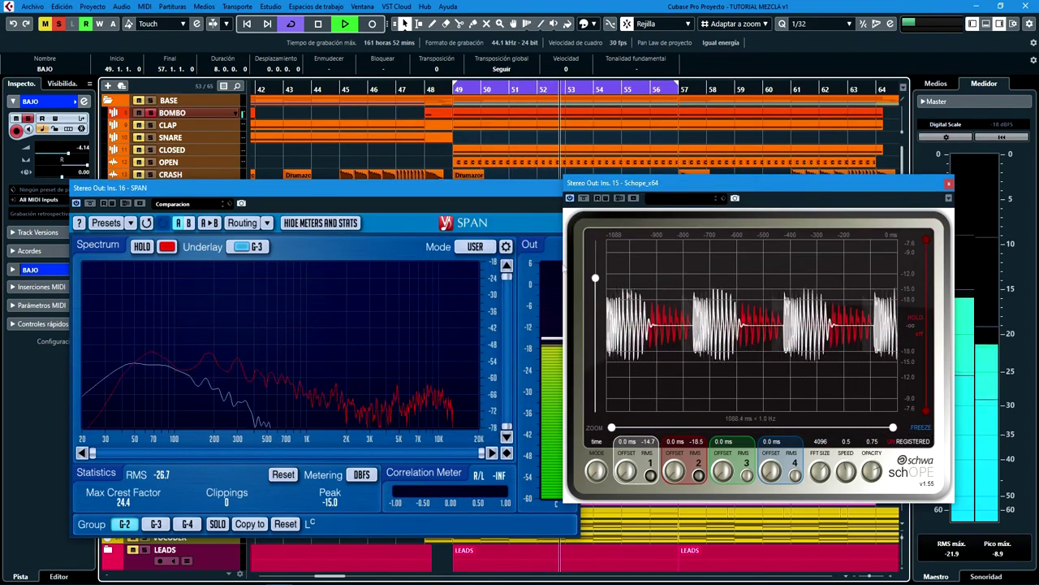
Stop playback, reset the BAJO and BOMBO pans to centre, and resume playback from bar 49.
key("space")
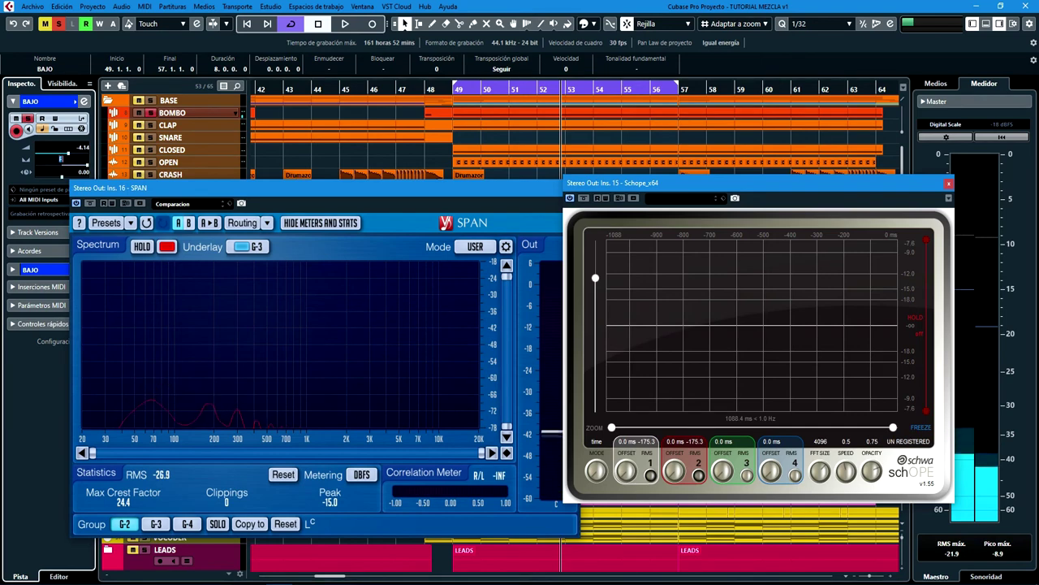
left_click_drag(284, 188, 516, 207)
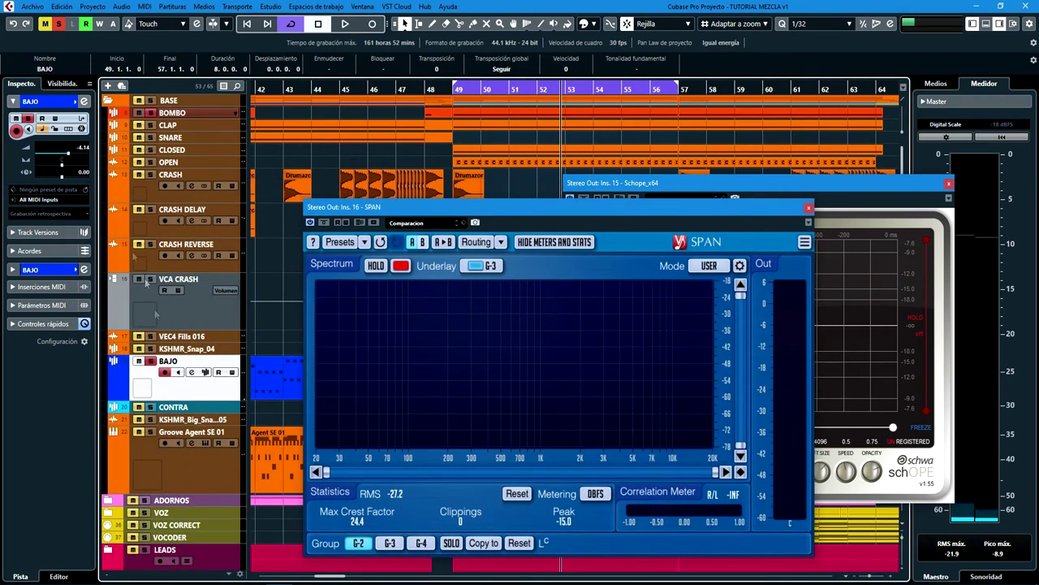
left_click(169, 115)
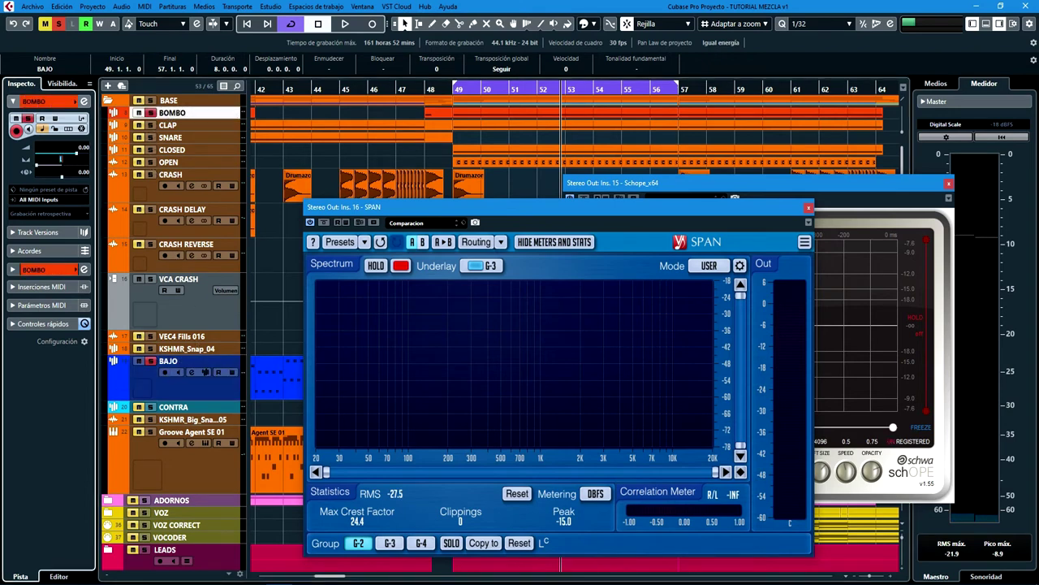
key("space")
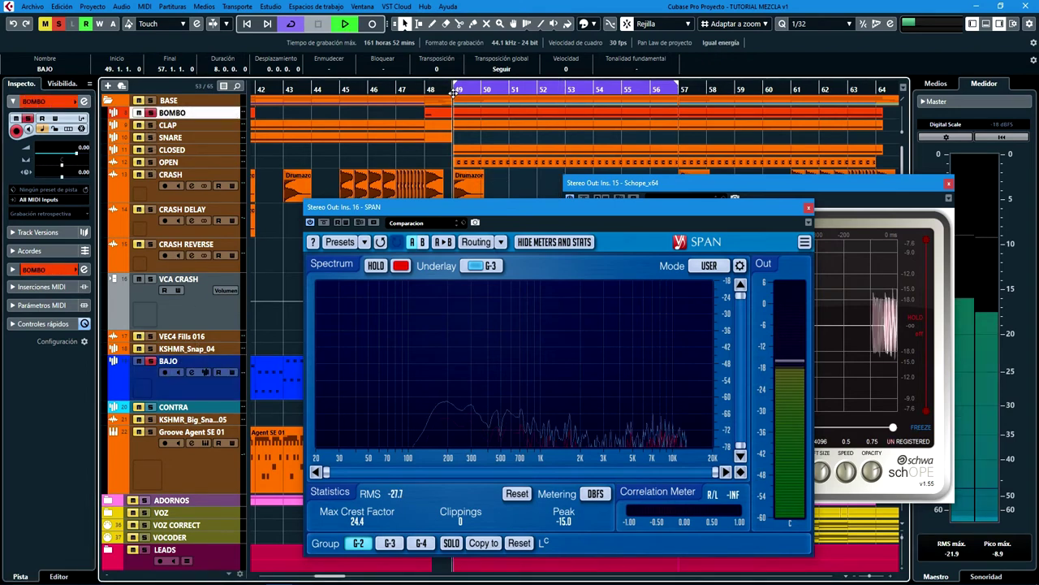
Reload the Default preset in SPAN, close the SPAN and Schope analyzers and stop playback.
left_click_drag(757, 186, 709, 171)
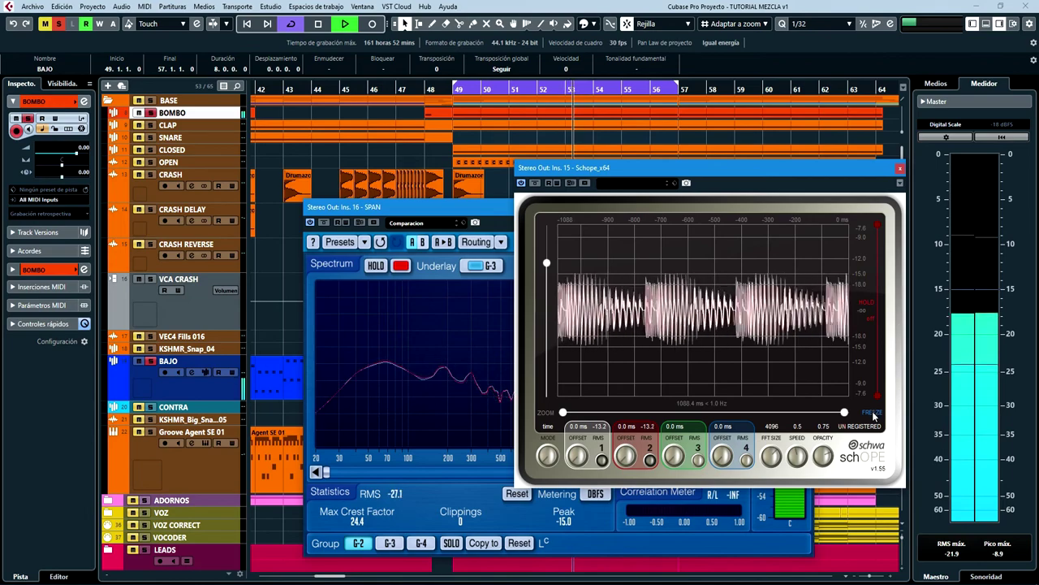
left_click_drag(476, 213, 345, 205)
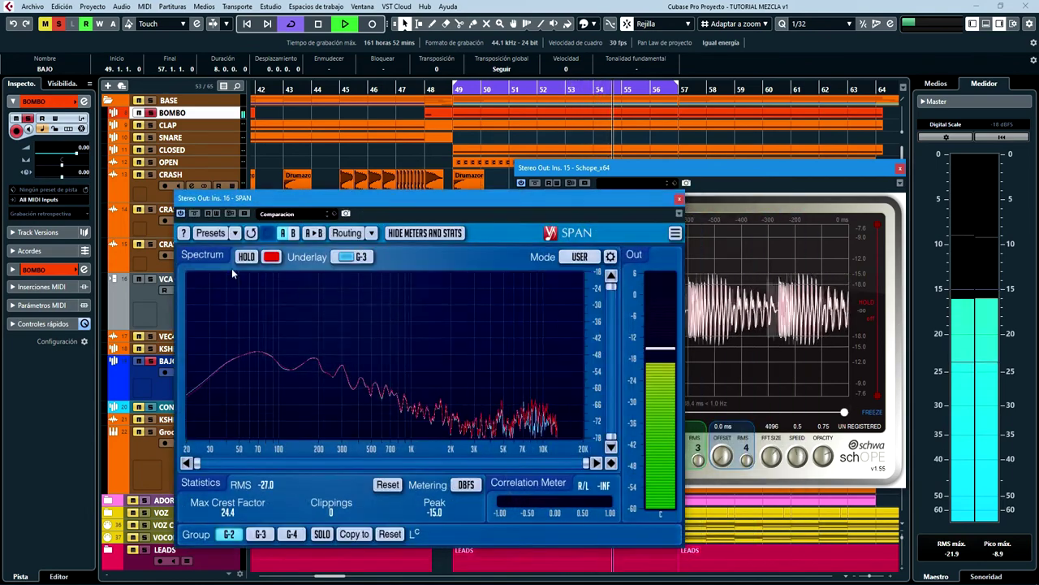
left_click(234, 233)
mouse_move(261, 264)
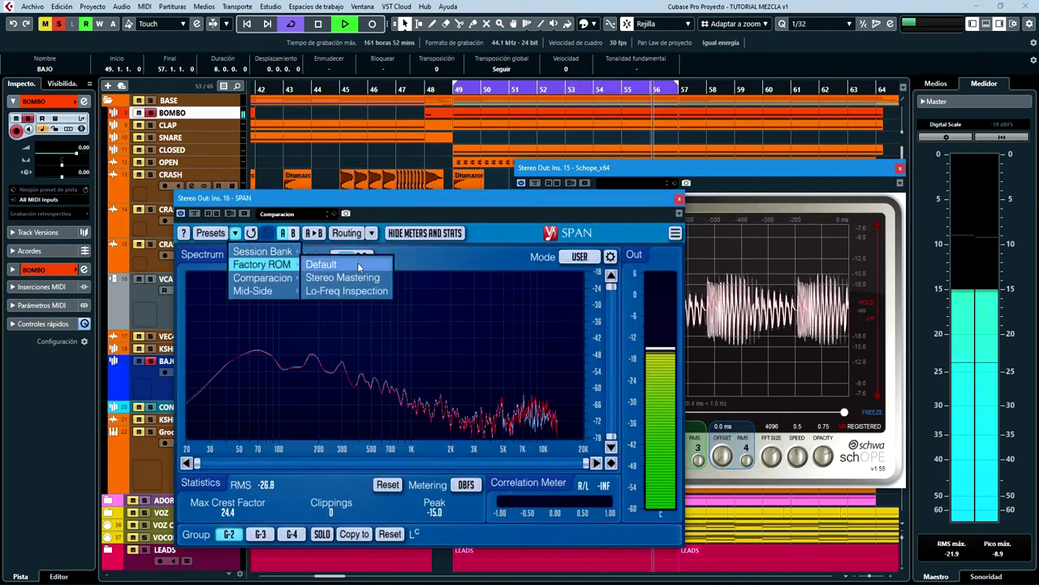
left_click(325, 253)
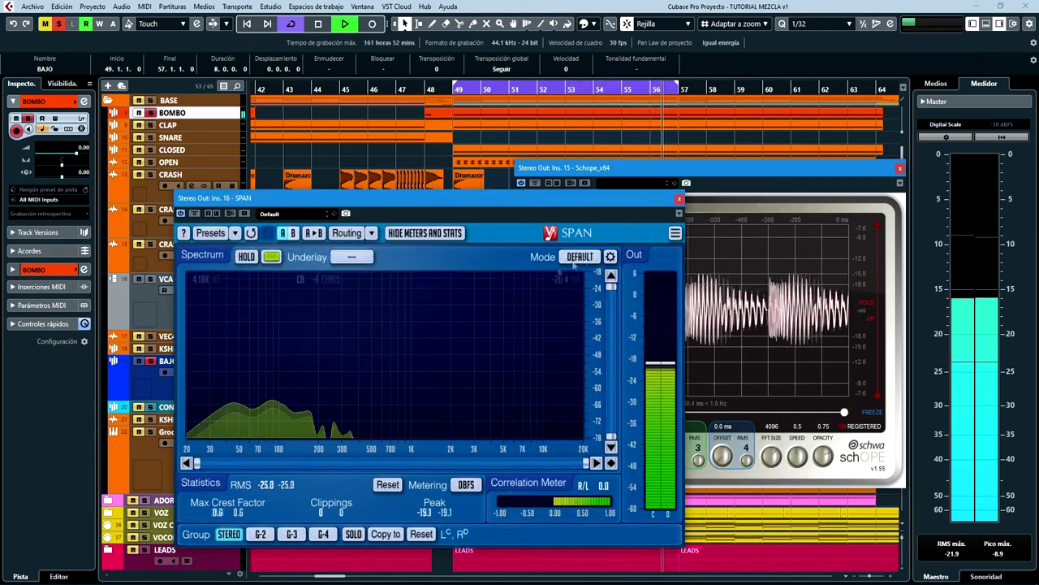
left_click(681, 198)
left_click(900, 168)
key("space")
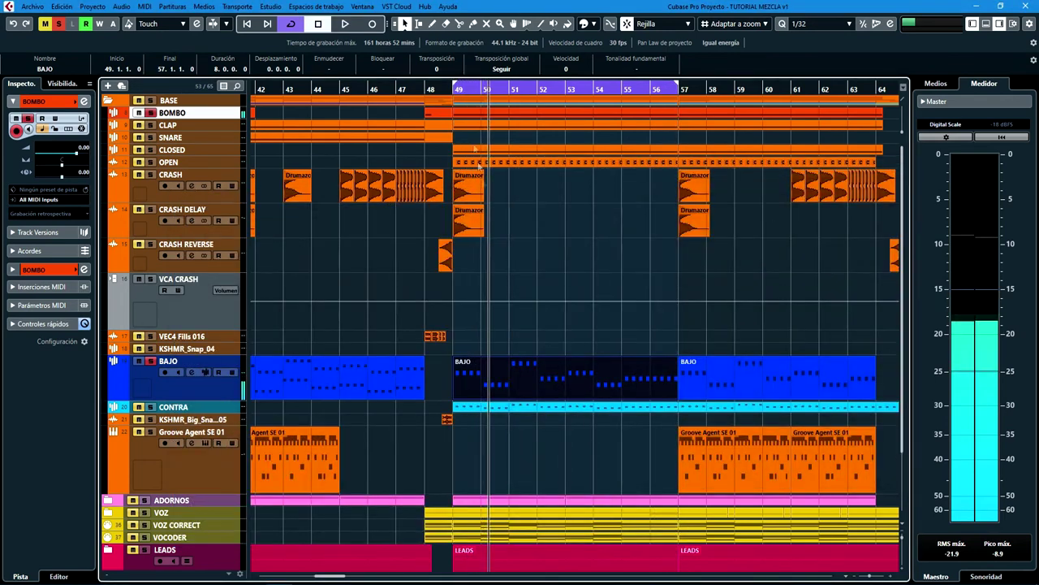
Deactivate all solos and audition the full mix around bar 49.
left_click(452, 92)
key("space")
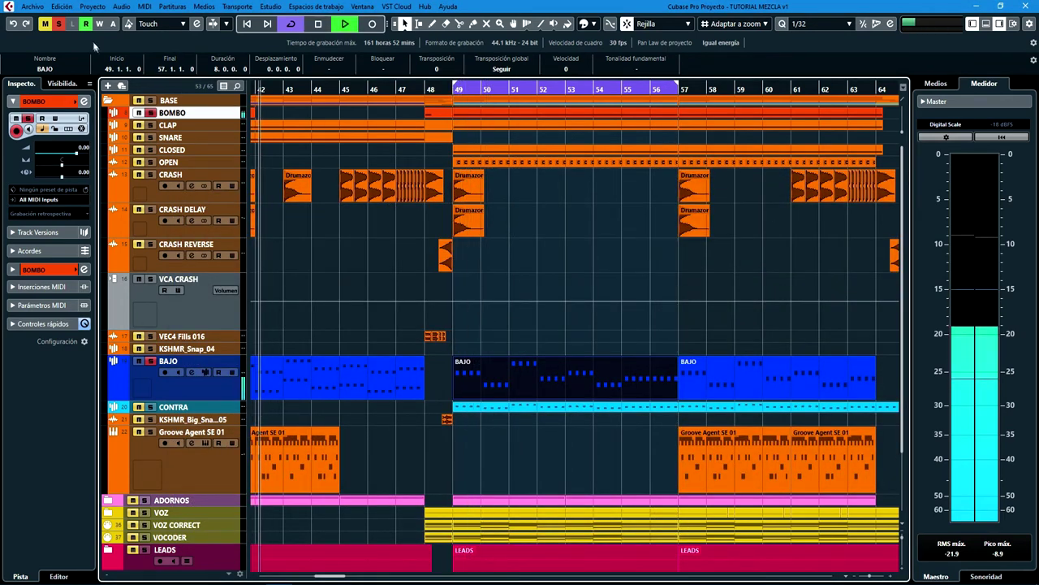
left_click(58, 24)
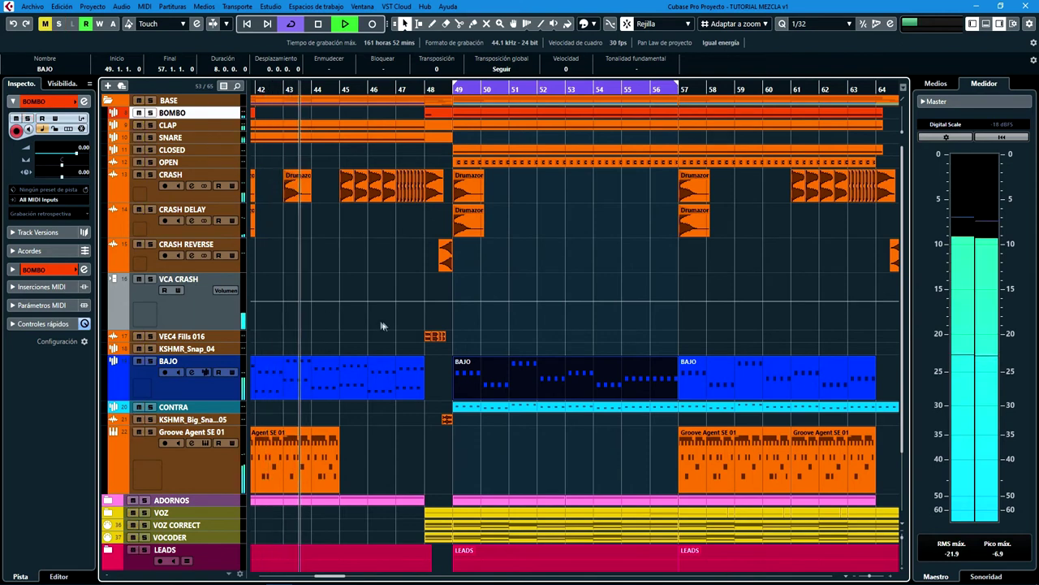
left_click(445, 91)
key("space")
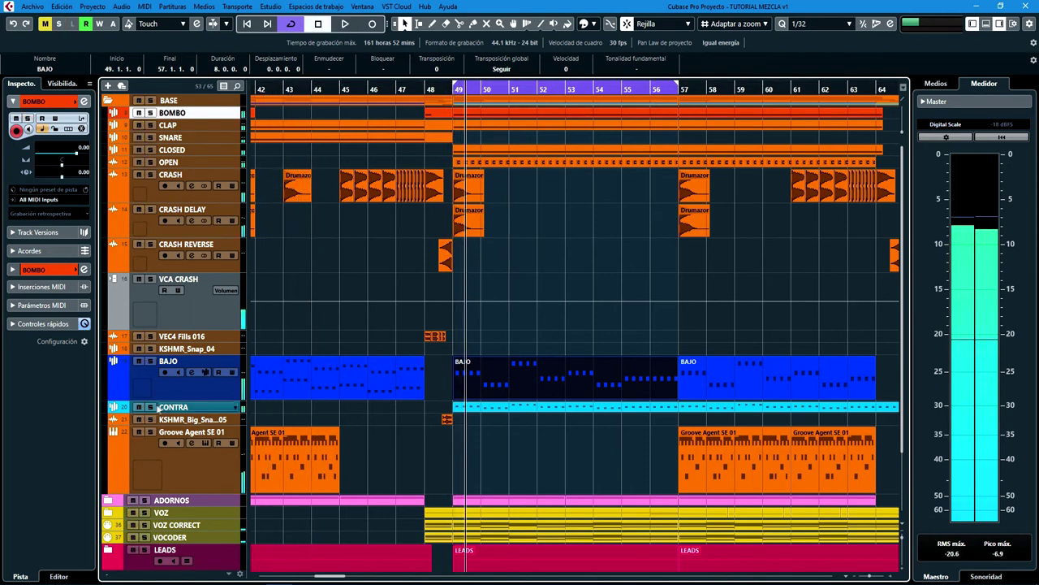
Solo only the BASE folder, place the playhead at bar 49 and open the CONTRA track's channel settings.
left_click(178, 407)
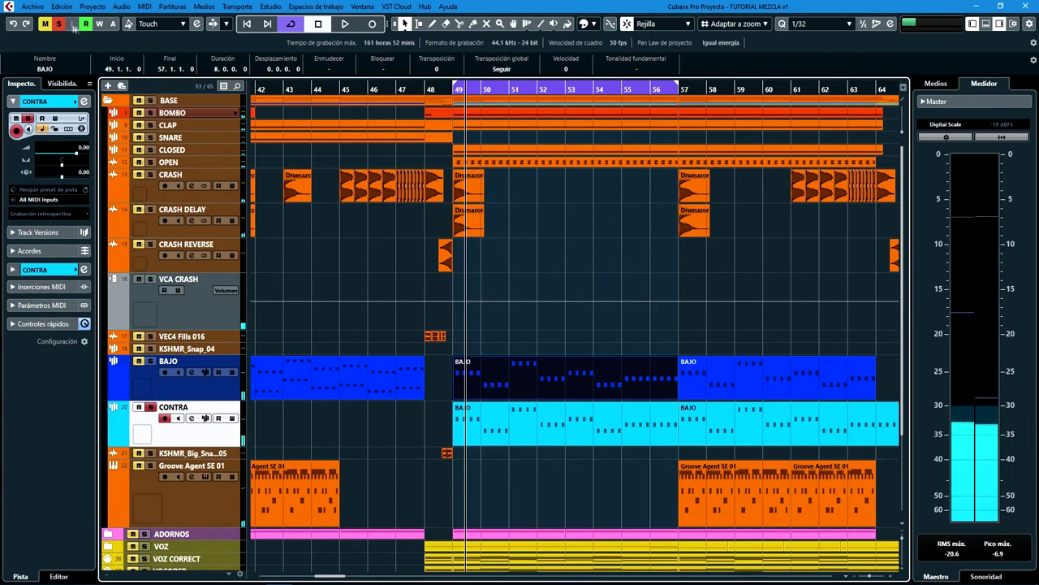
left_click(60, 24)
left_click(151, 100)
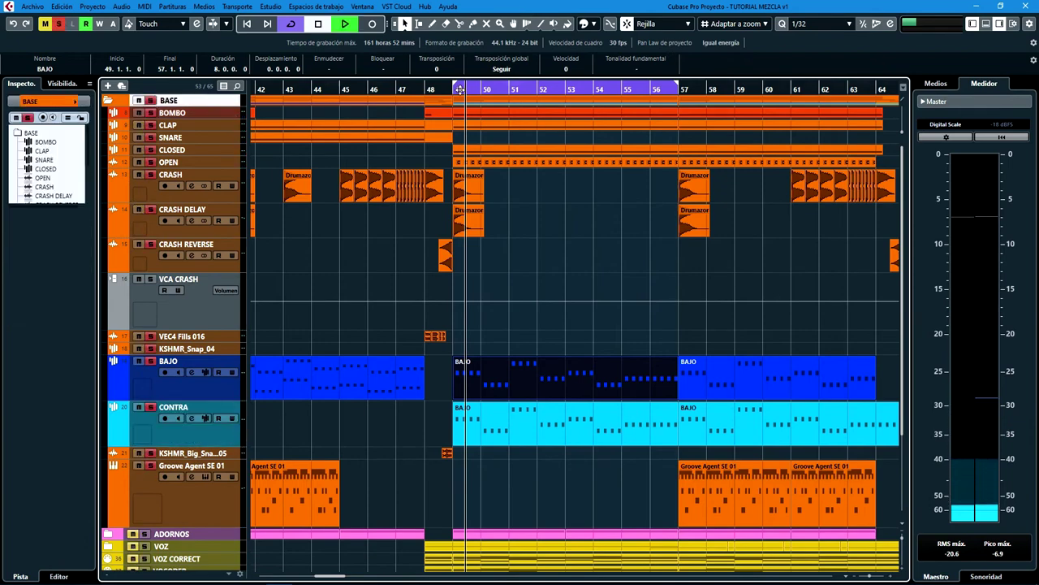
left_click(455, 90)
left_click(192, 418)
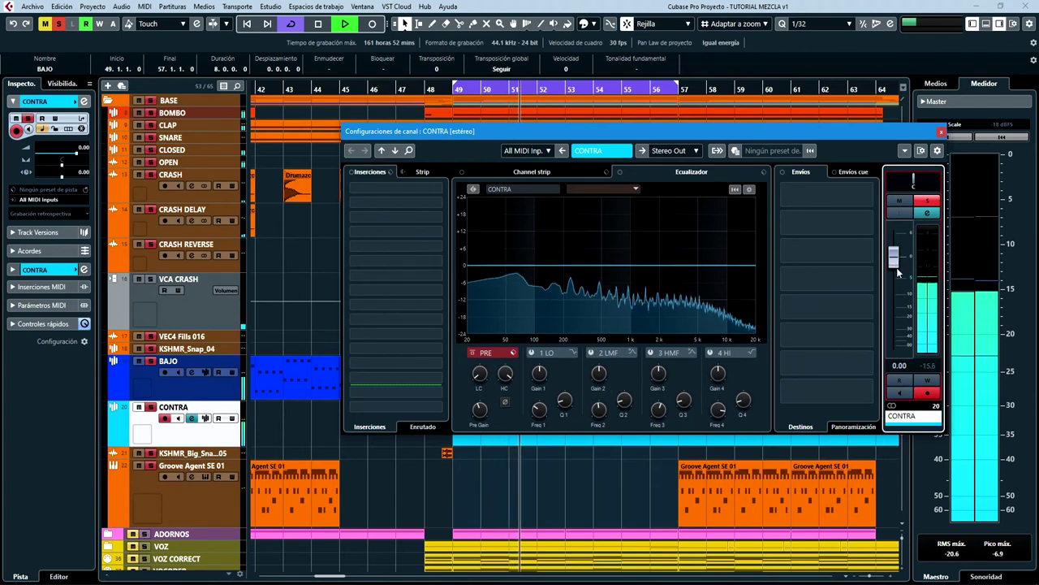
Lower the CONTRA fader all the way down, then raise it by ear during playback to -6.25 dB.
mouse_move(897, 271)
left_mouse_down()
mouse_move(897, 347)
mouse_move(905, 288)
left_mouse_up()
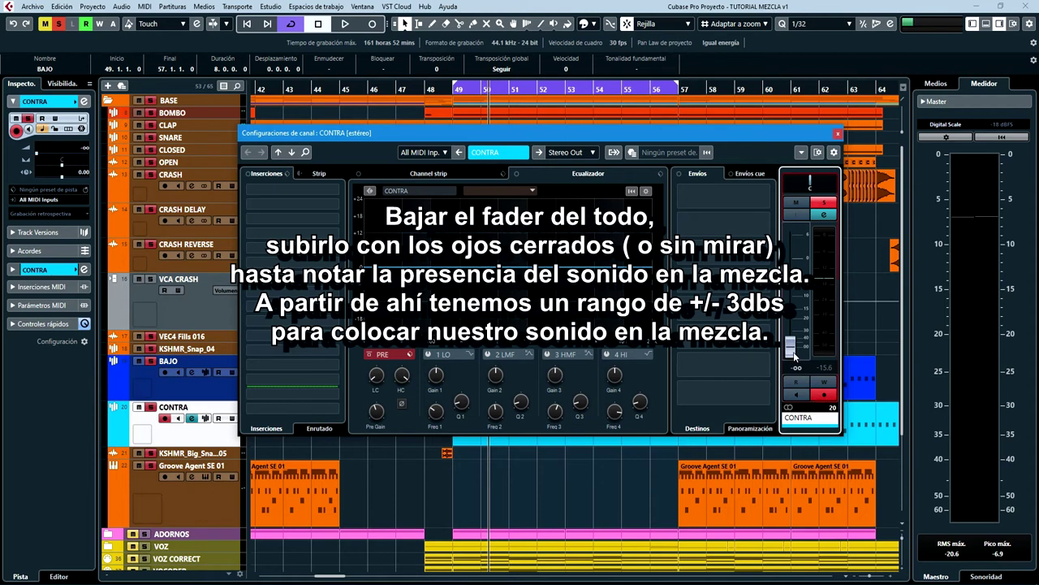
key("space")
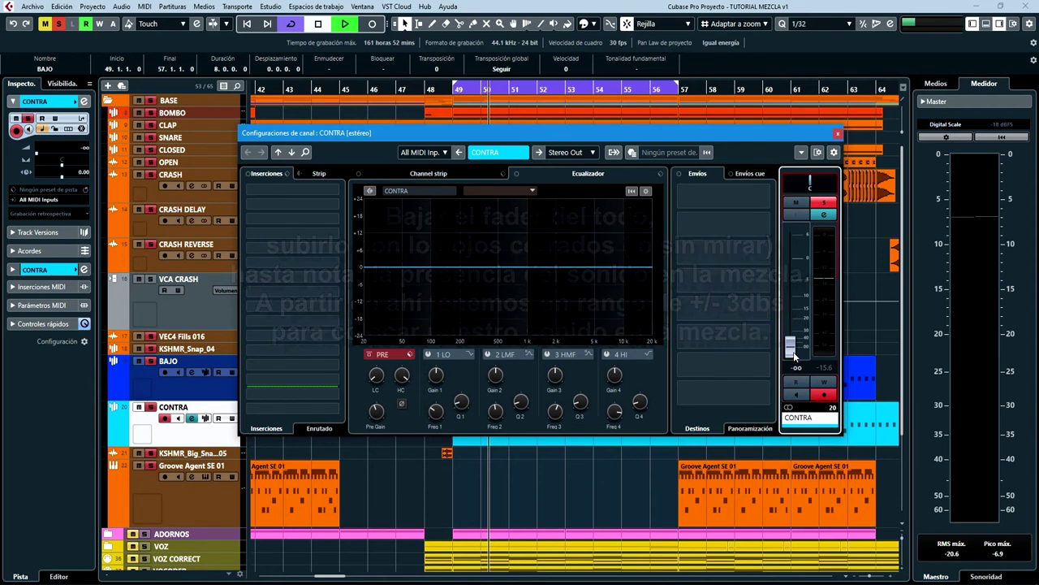
left_click_drag(796, 355, 797, 293)
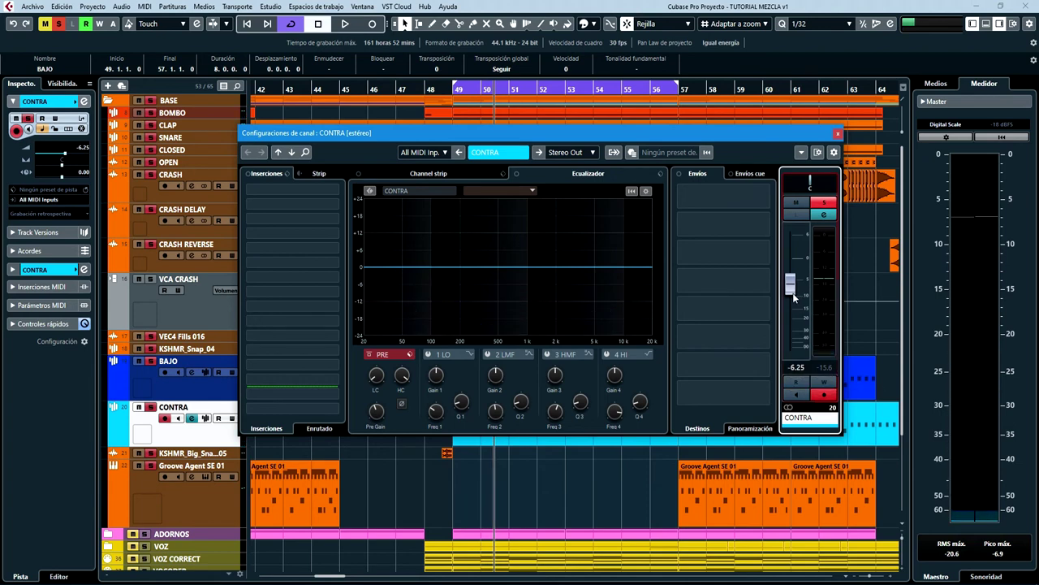
Play the loop again, set the CONTRA fader to -9.11 dB and collapse the BASE folder.
key("space")
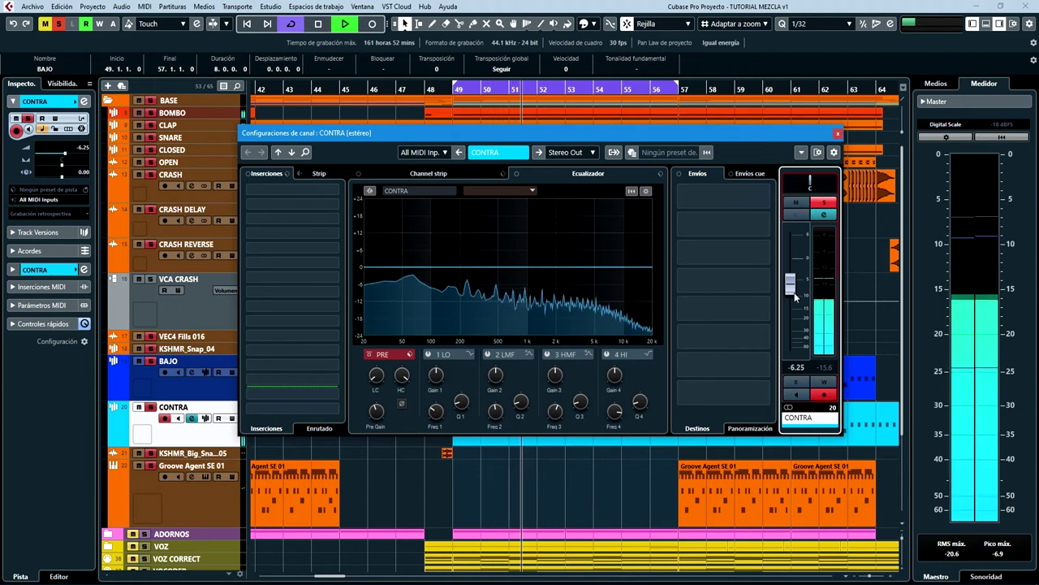
left_click_drag(794, 292, 797, 303)
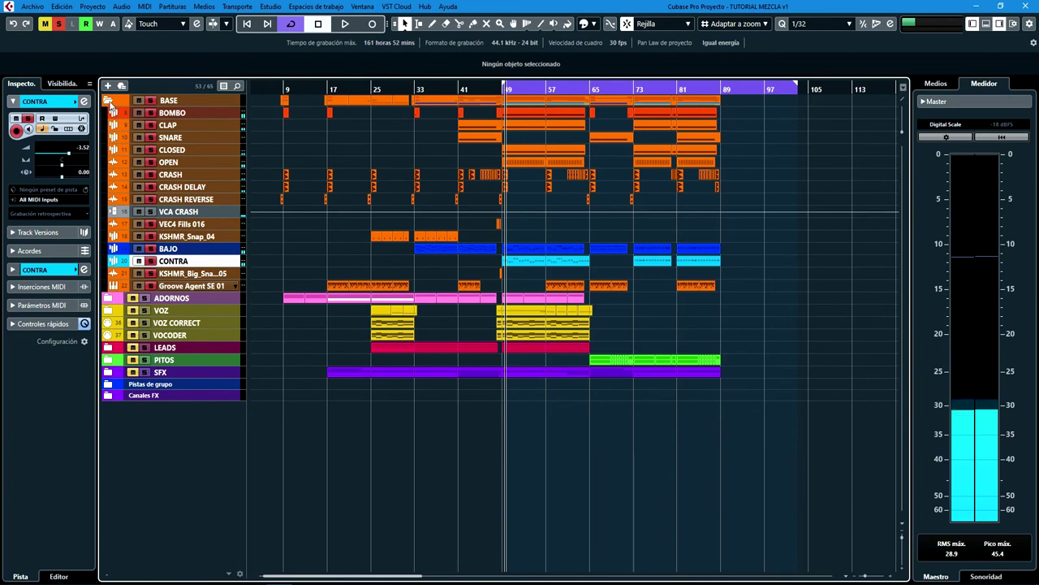
left_click(108, 100)
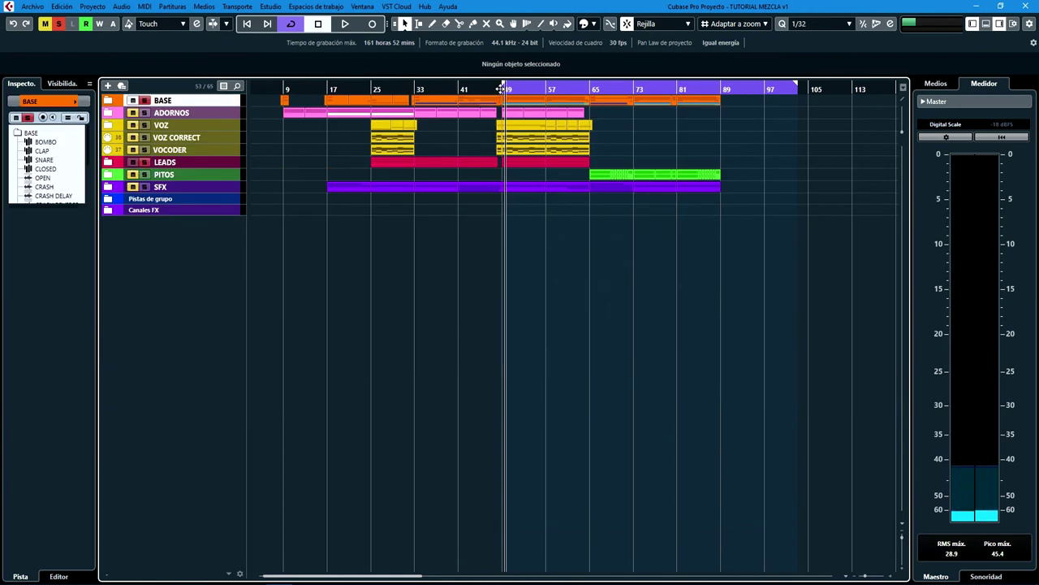
Audition the soloed tracks from bar 49, reset the master meter's peak reading during playback, and replay from the same bar.
key("space")
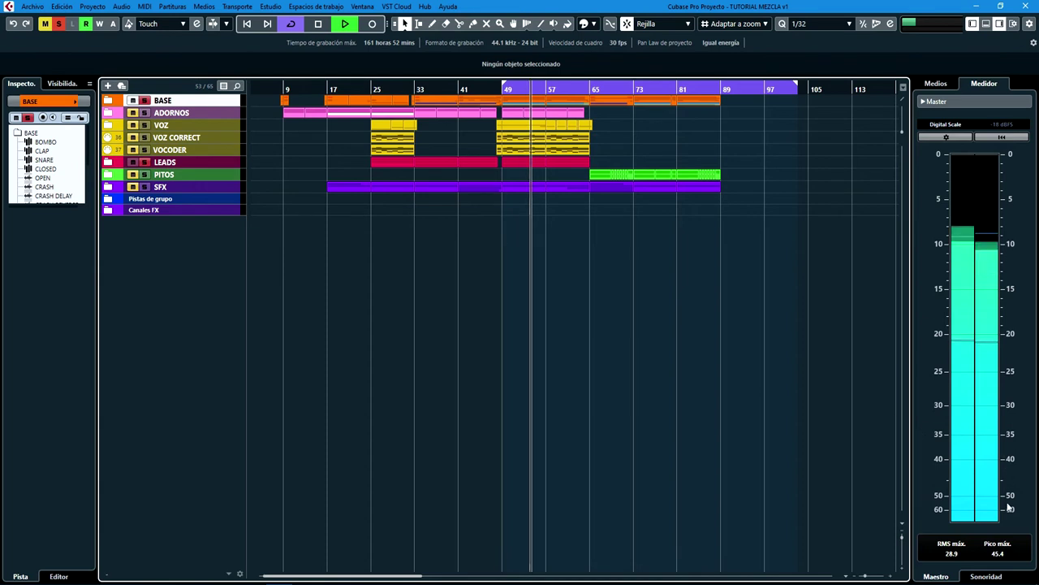
left_click(999, 555)
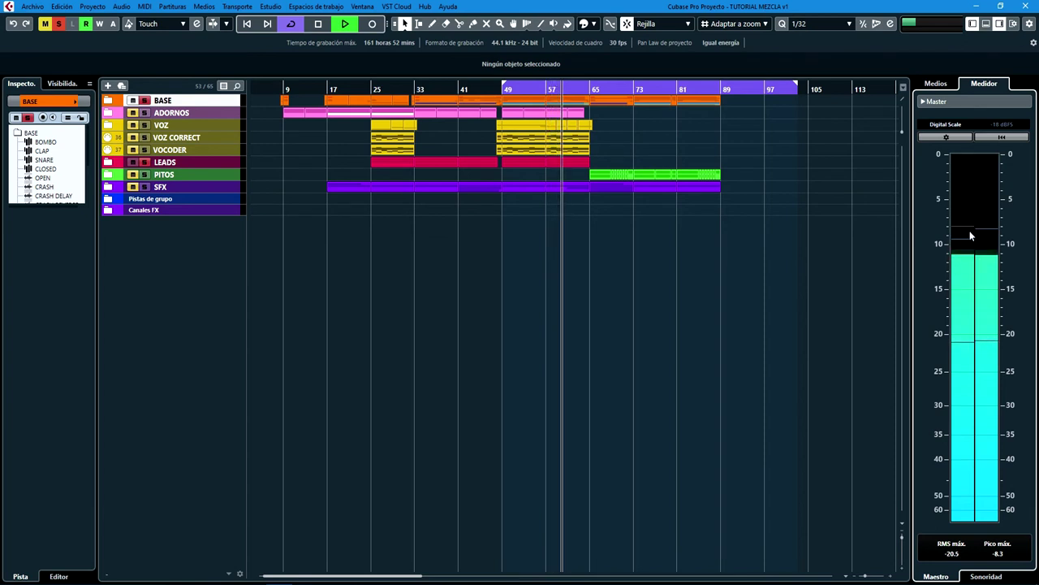
key("space")
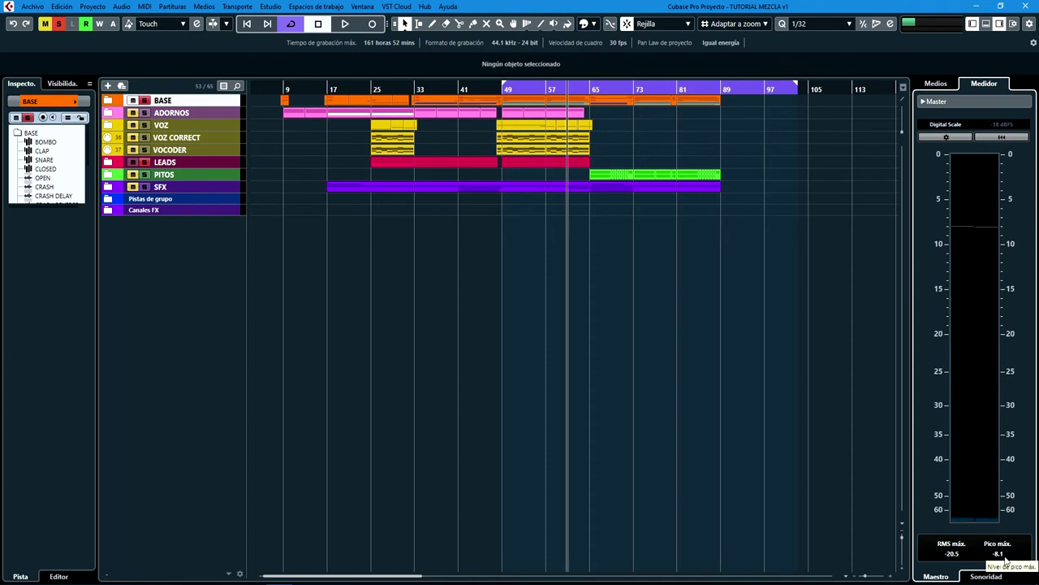
left_click(503, 89)
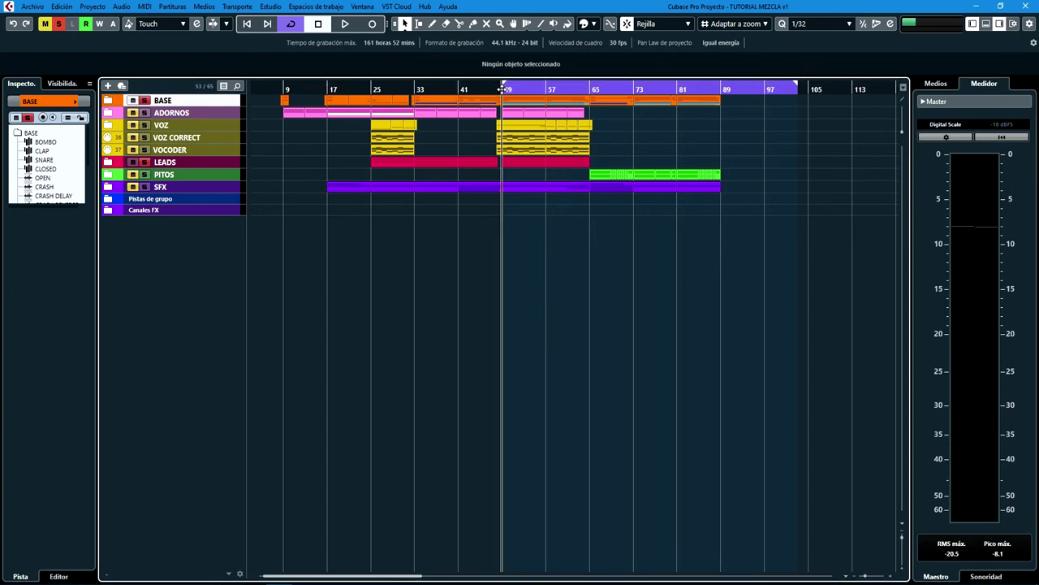
key("space")
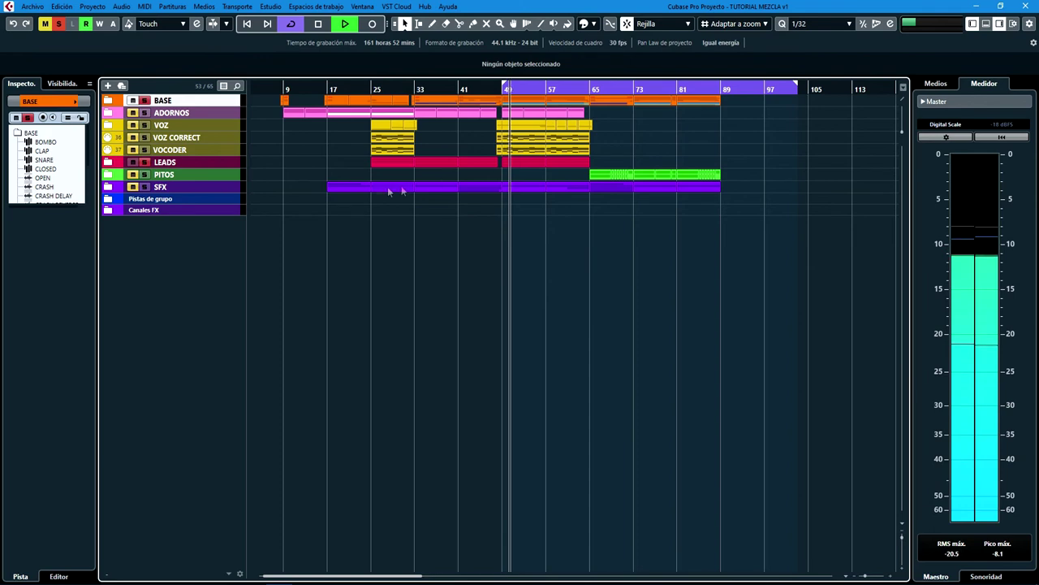
key("space")
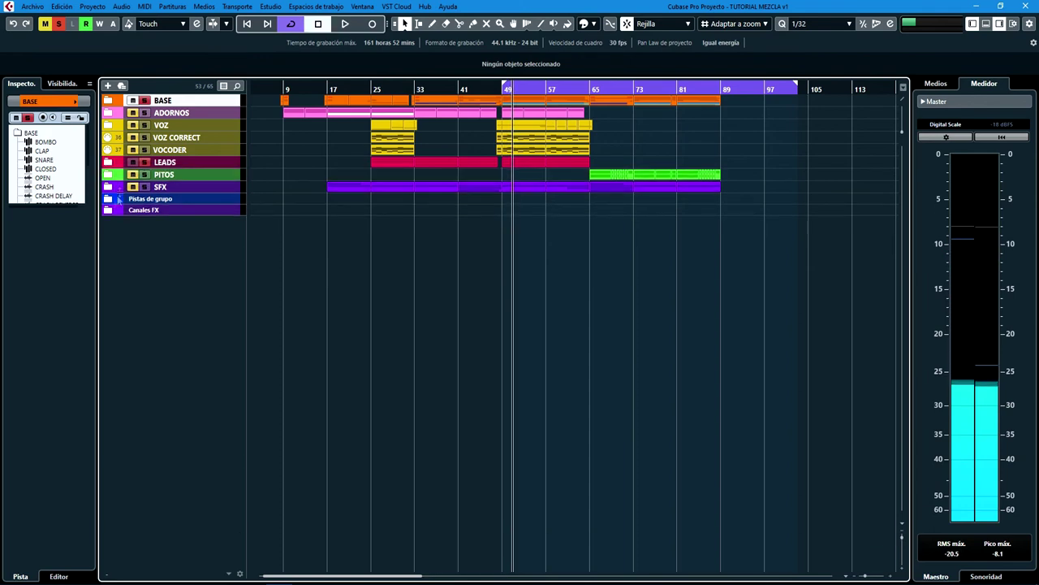
Expand the Pistas de grupo folder, review the LEADS group's channel settings, and solo only that group.
left_click(108, 198)
left_click(168, 213)
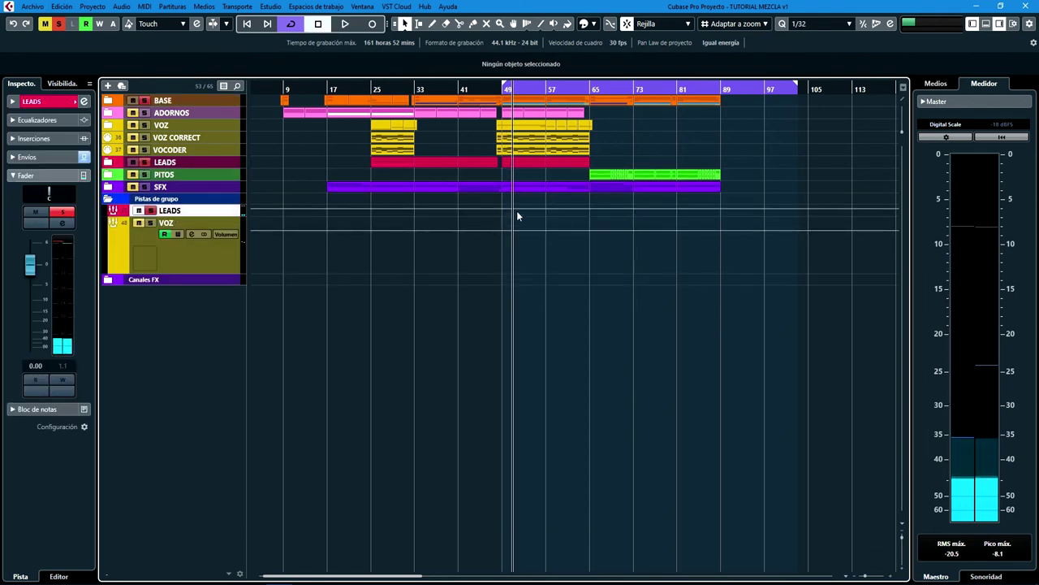
key("e")
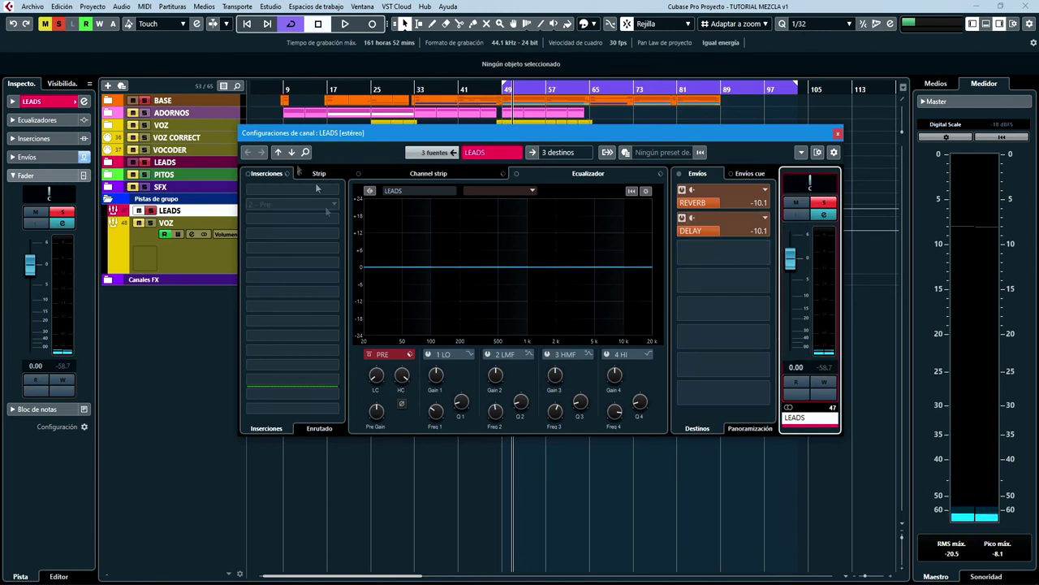
left_click(68, 26)
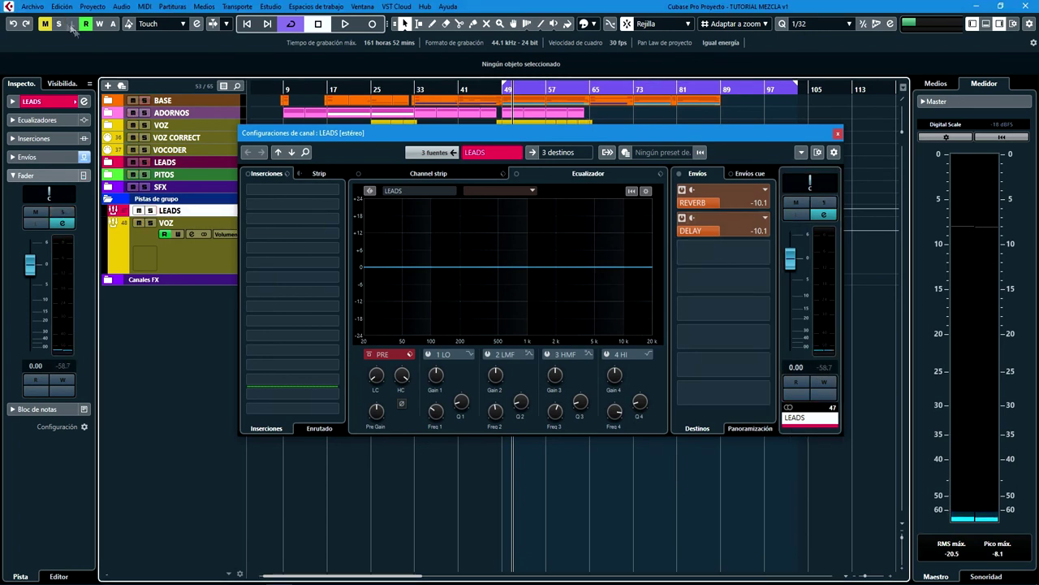
left_click(838, 132)
left_click(150, 211)
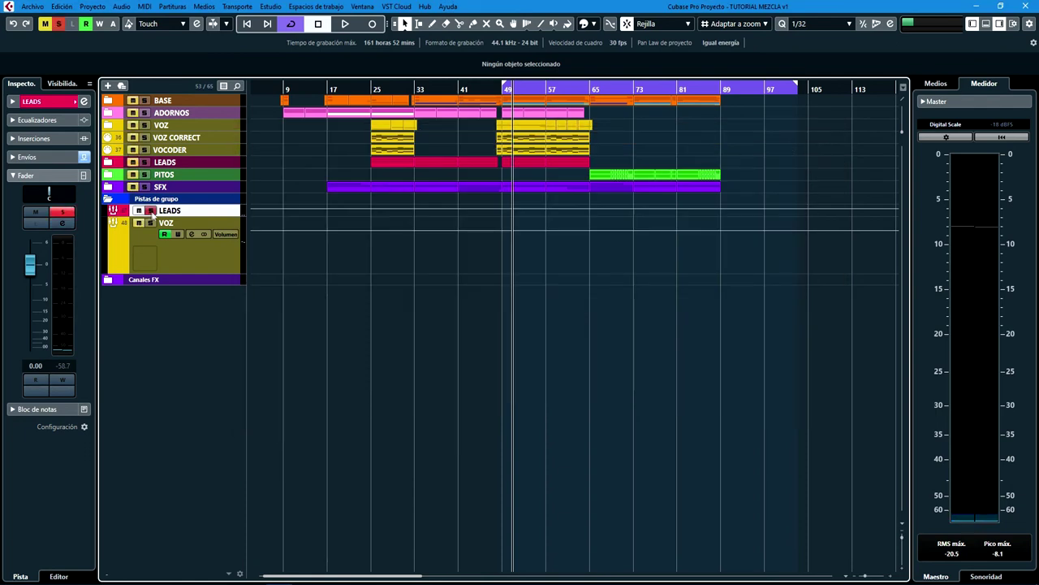
Expand the LEADS folder, enlarge and review the LEADS group channel, and select the three lead clips from bar 49.
left_click(117, 162)
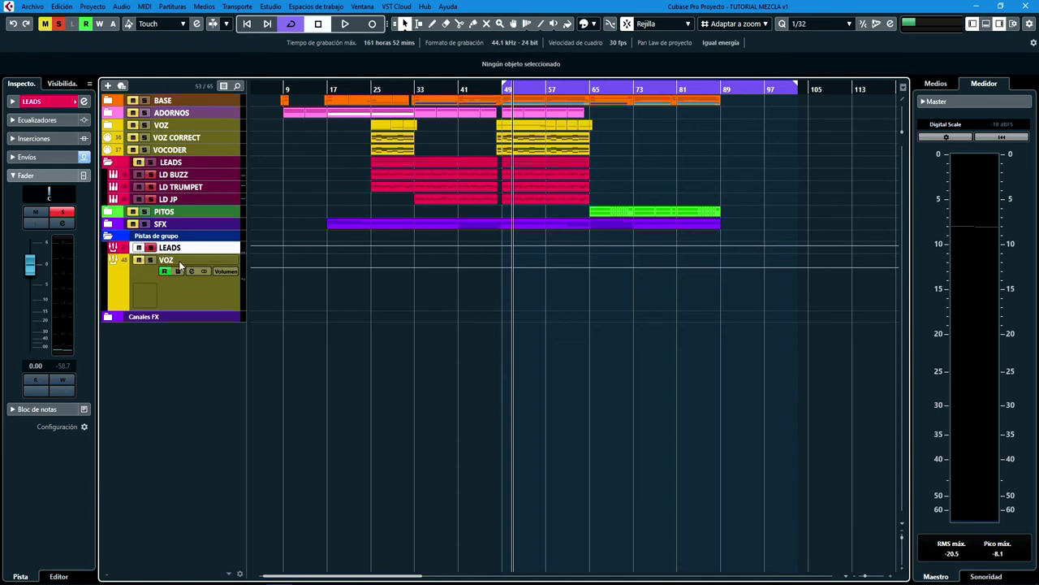
left_click_drag(189, 254, 186, 319)
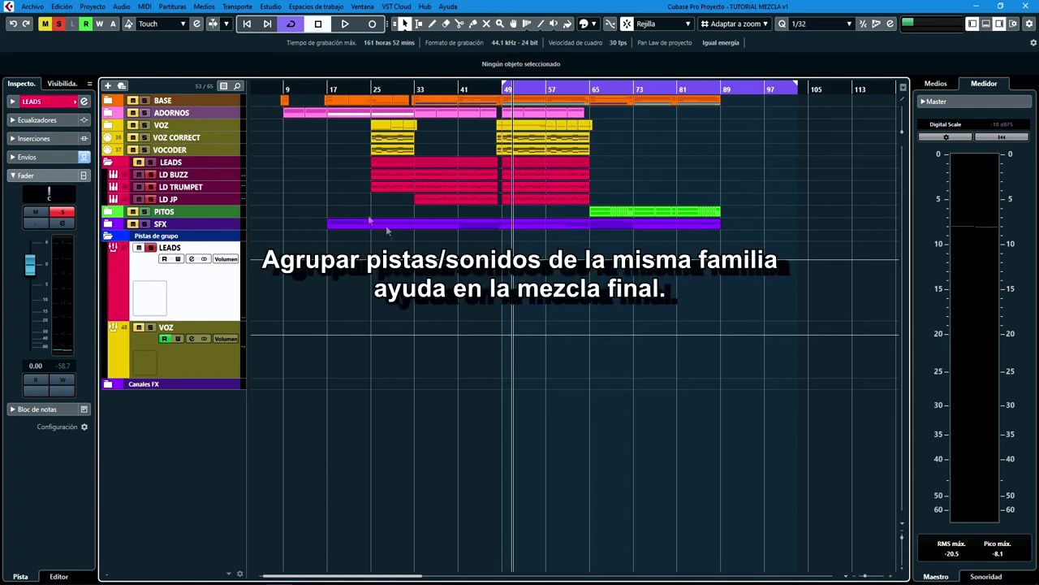
key("e")
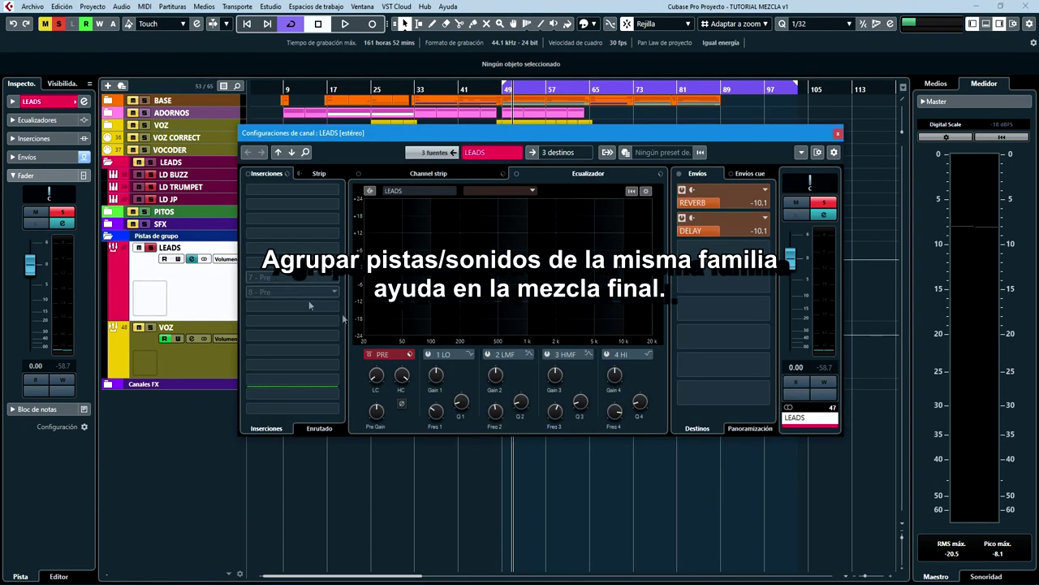
left_click(838, 135)
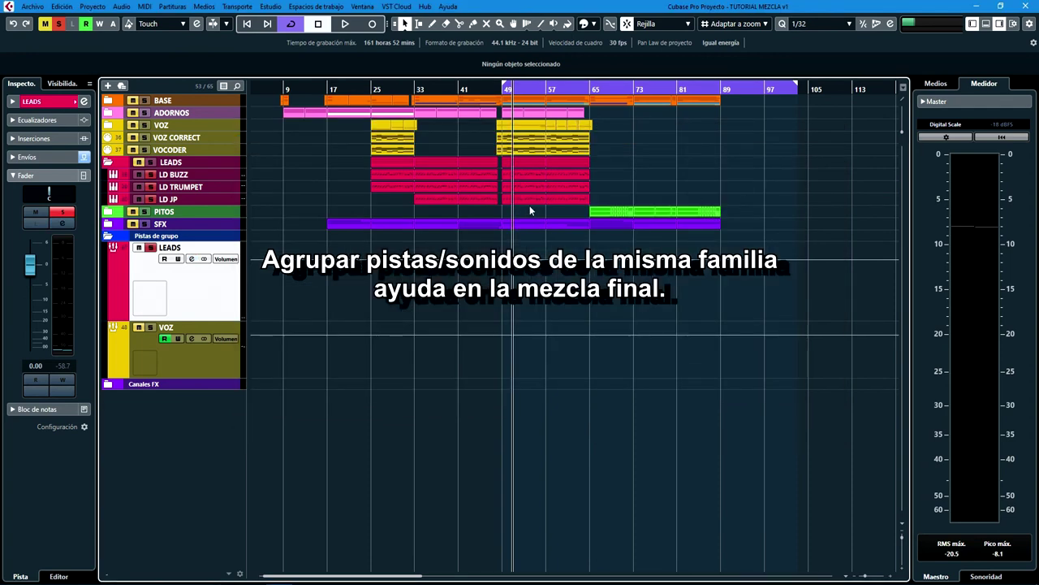
left_click_drag(531, 210, 567, 177)
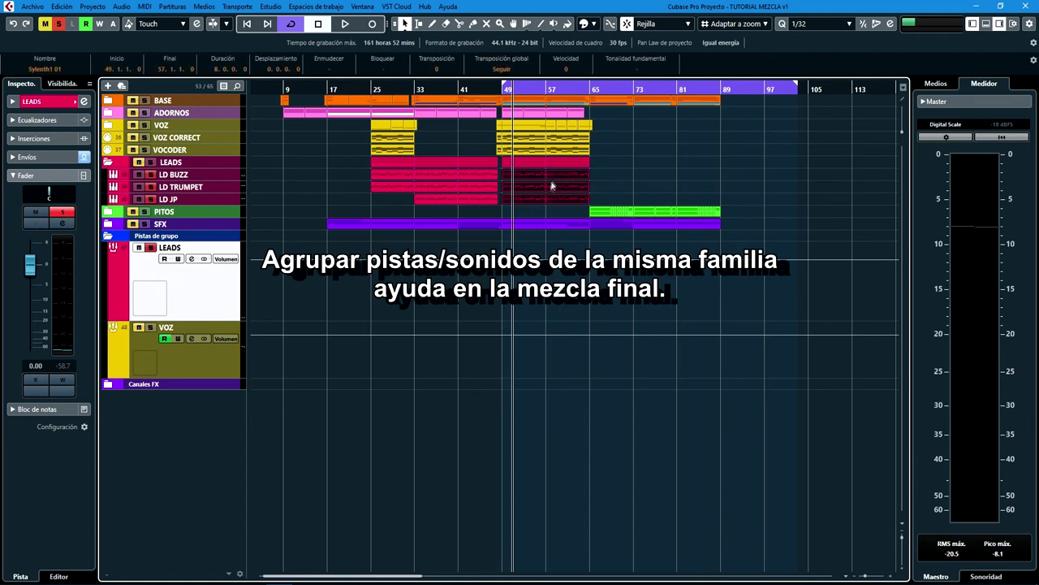
Audition the LEADS folder soloed together with BASE from bar 49, with the lead clips deselected.
key("space")
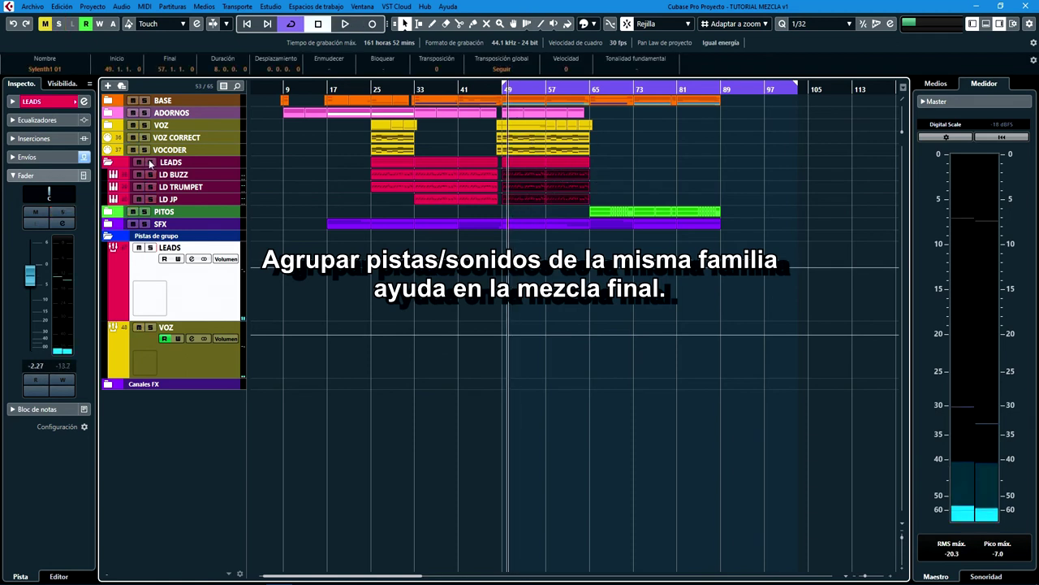
left_click(151, 162)
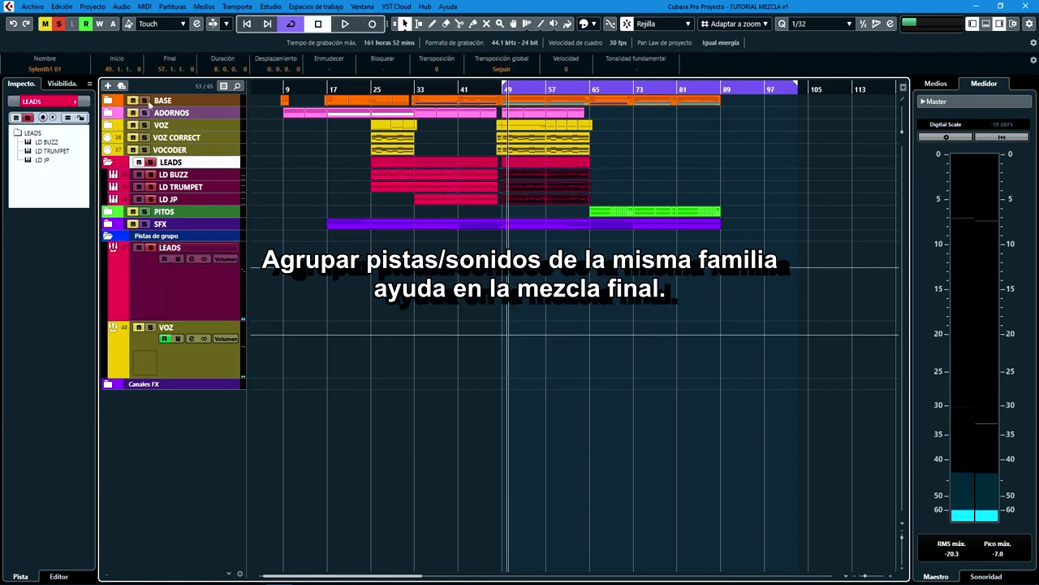
key("space")
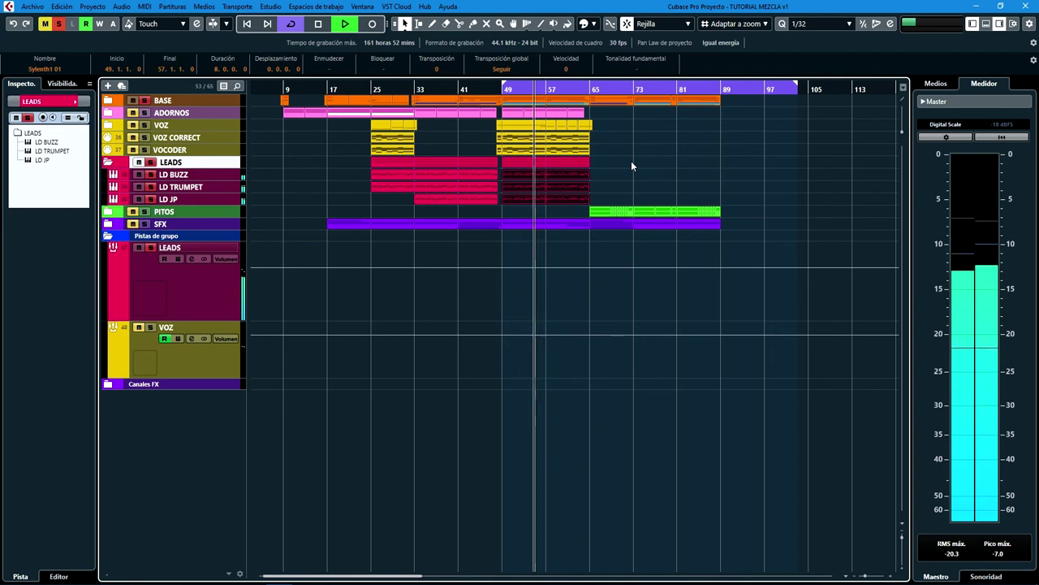
left_click(631, 161)
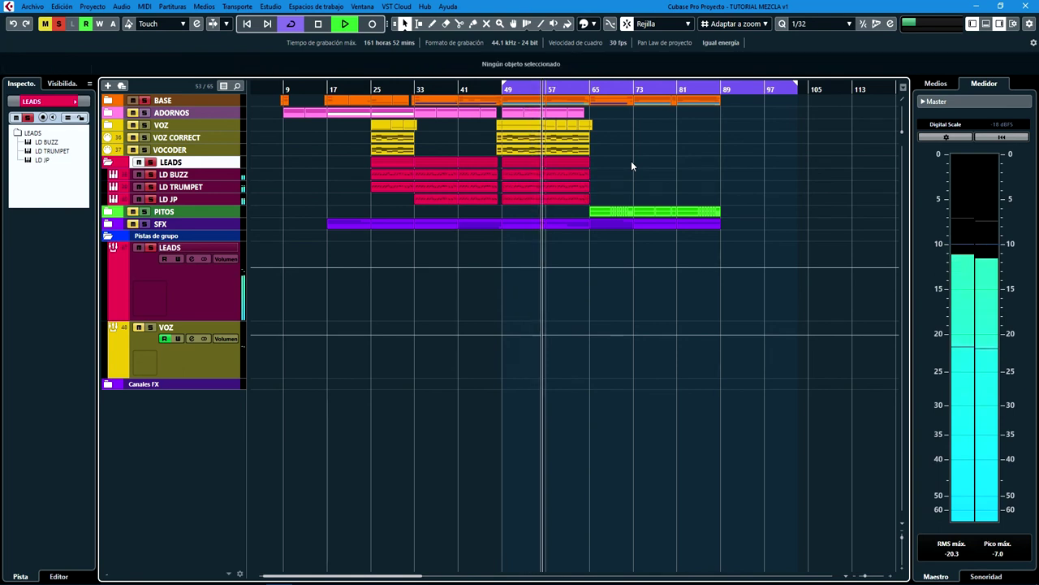
key("space")
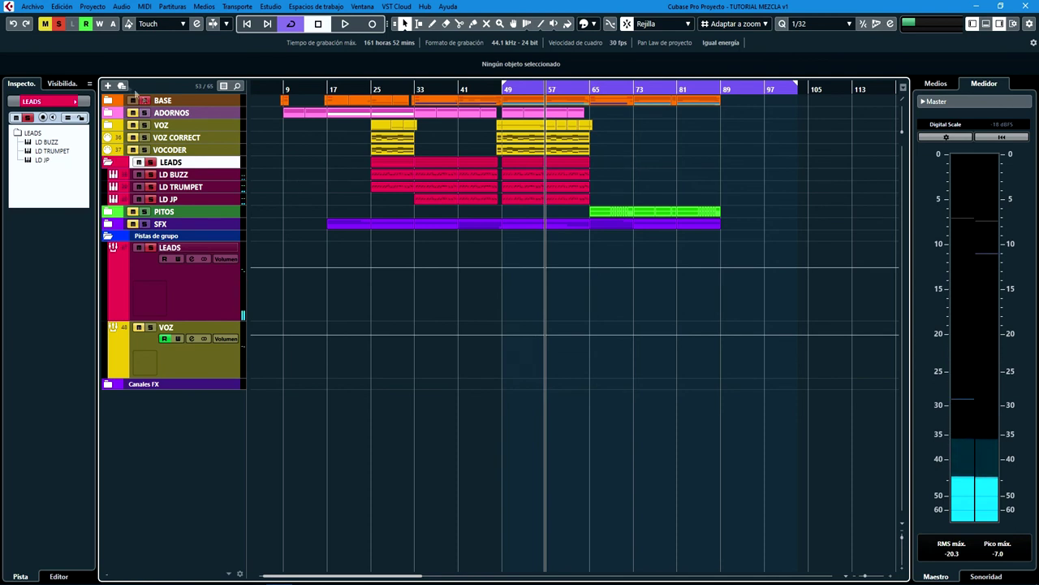
Deactivate all solos, expand the ADORNOS folder, and play its soloed tracks from bar 17.
left_click(61, 26)
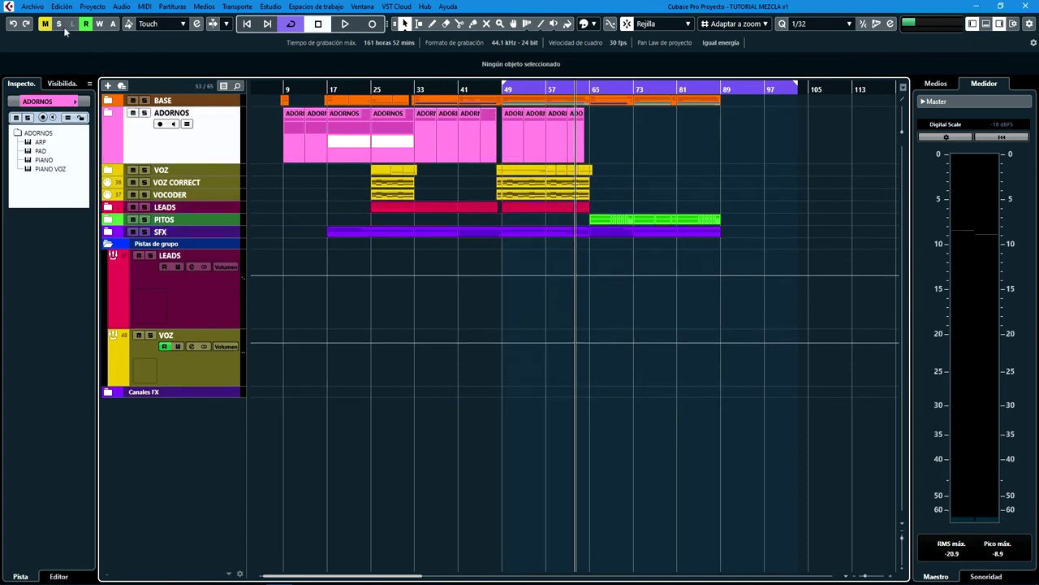
scroll(341, 130, "down", 4)
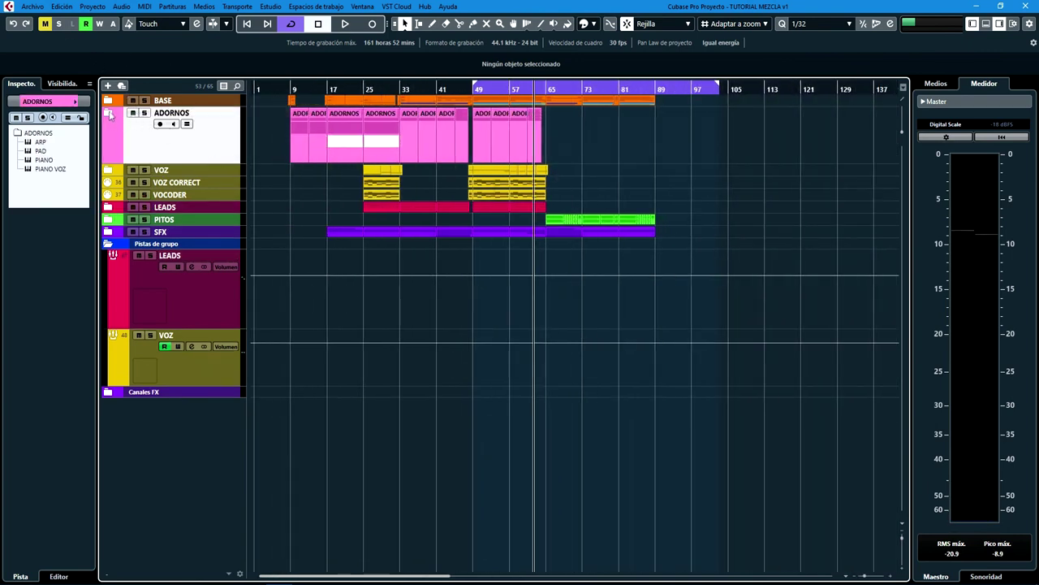
left_click(109, 114)
scroll(336, 87, "up", 4)
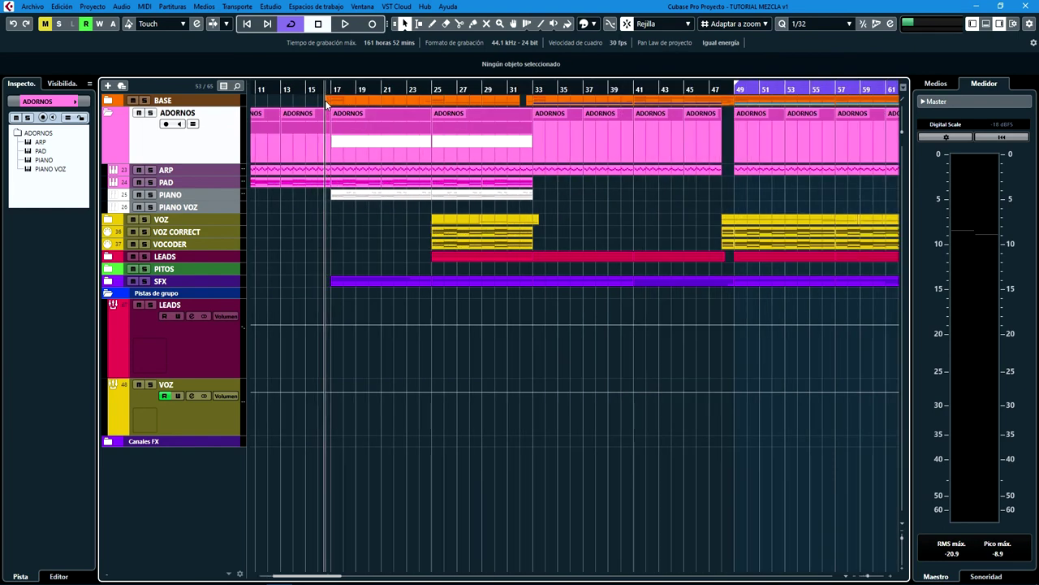
left_click(345, 169)
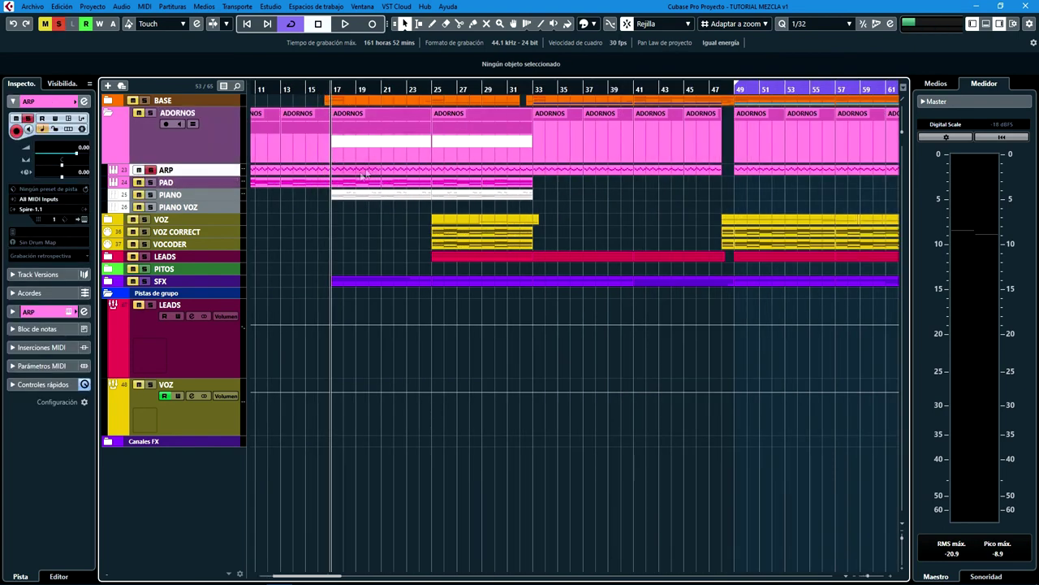
key("space")
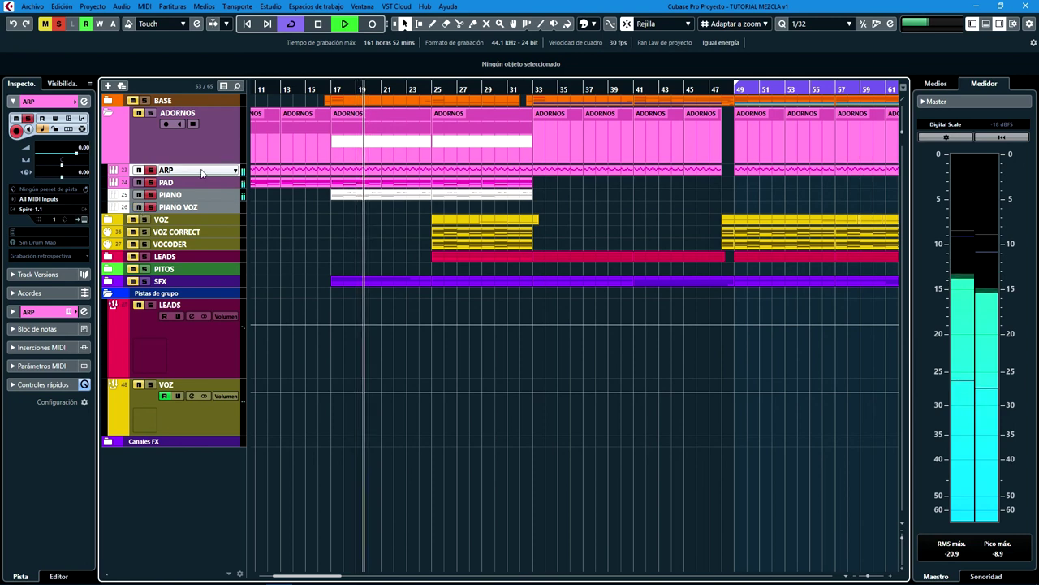
Lower the ARP channel's fader to -3.67 dB during playback and close its channel settings.
left_click(84, 102)
left_click_drag(792, 268, 795, 285)
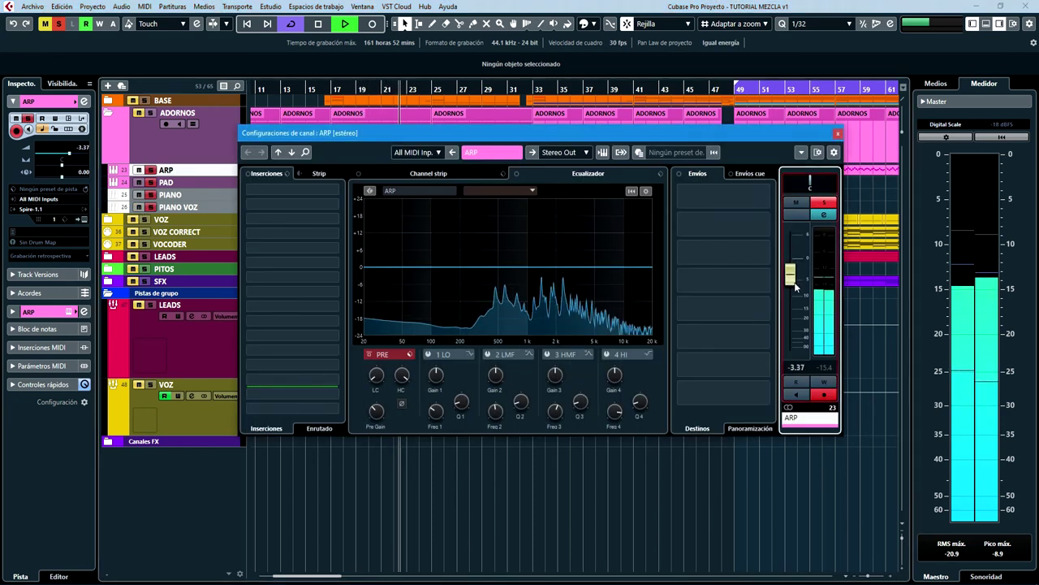
key("e")
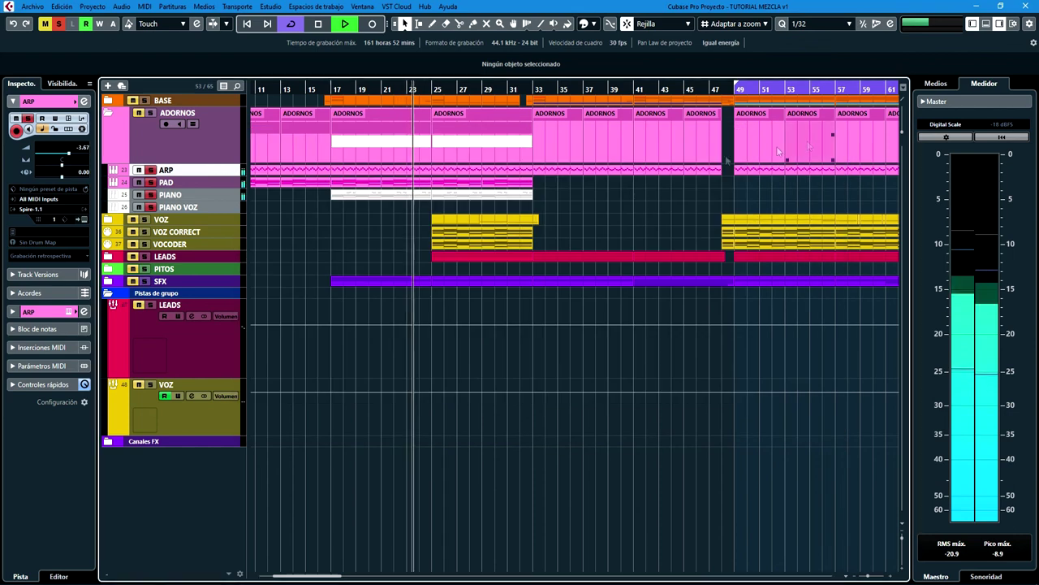
Lower the PIANO channel's fader to -0.95 dB during playback and close its channel settings.
left_click(201, 197)
key("e")
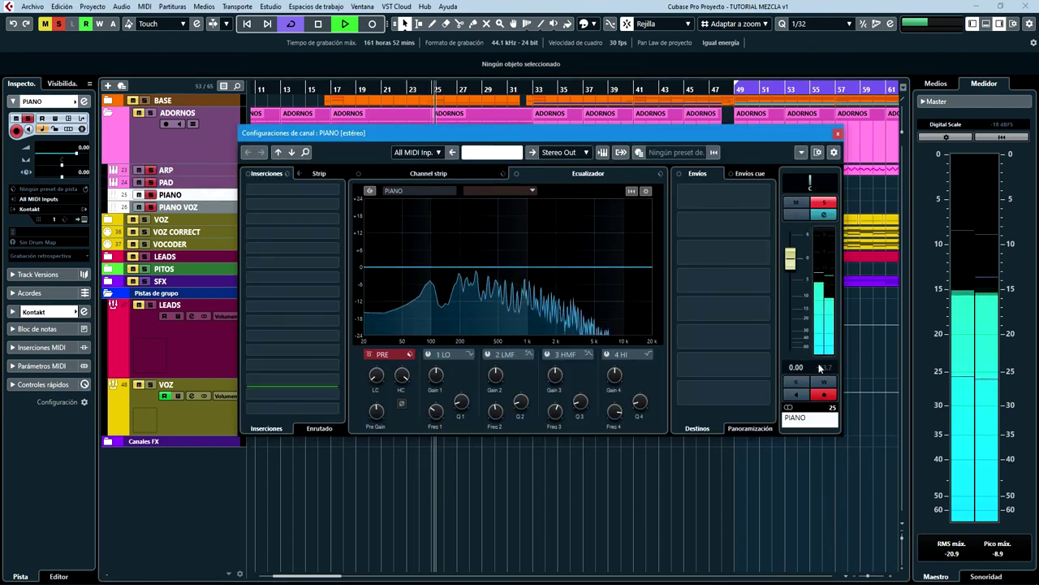
left_click_drag(793, 271, 795, 274)
key("e")
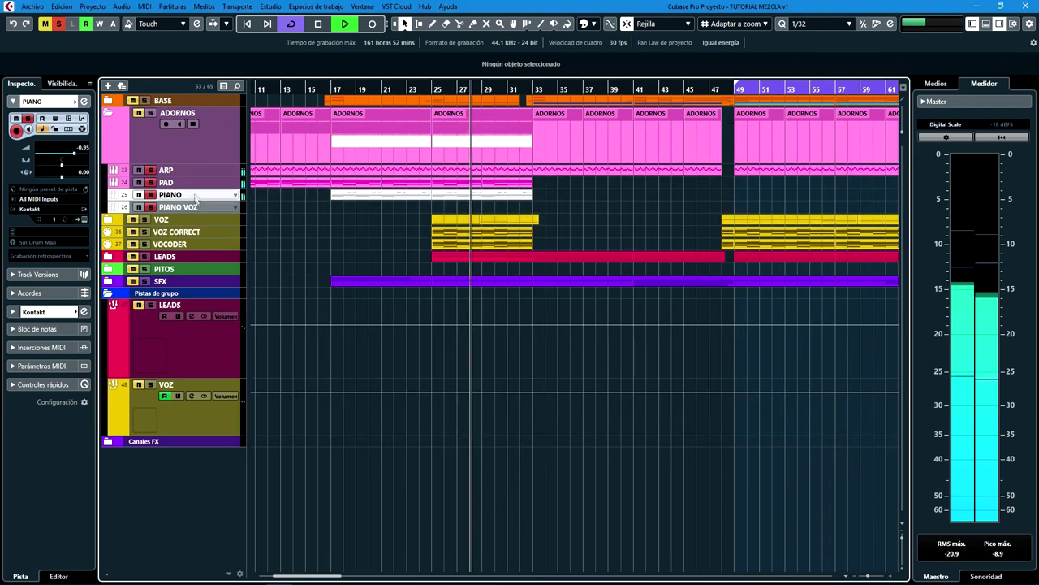
Set the PAD channel's fader to -4.81 dB, replay from bar 17, and close its channel settings.
key("Up")
key("e")
left_click_drag(790, 277, 791, 289)
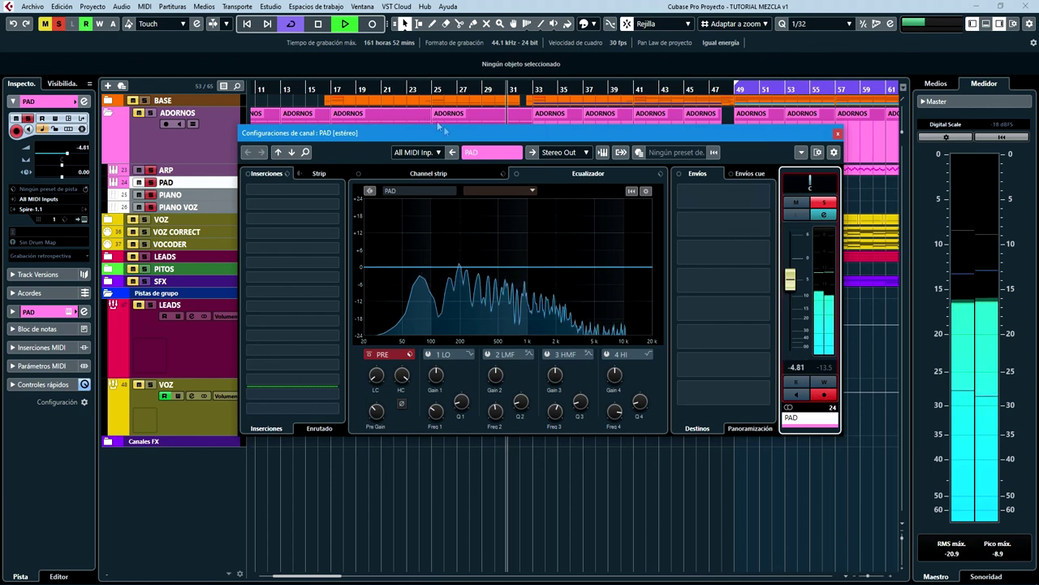
left_click(331, 89)
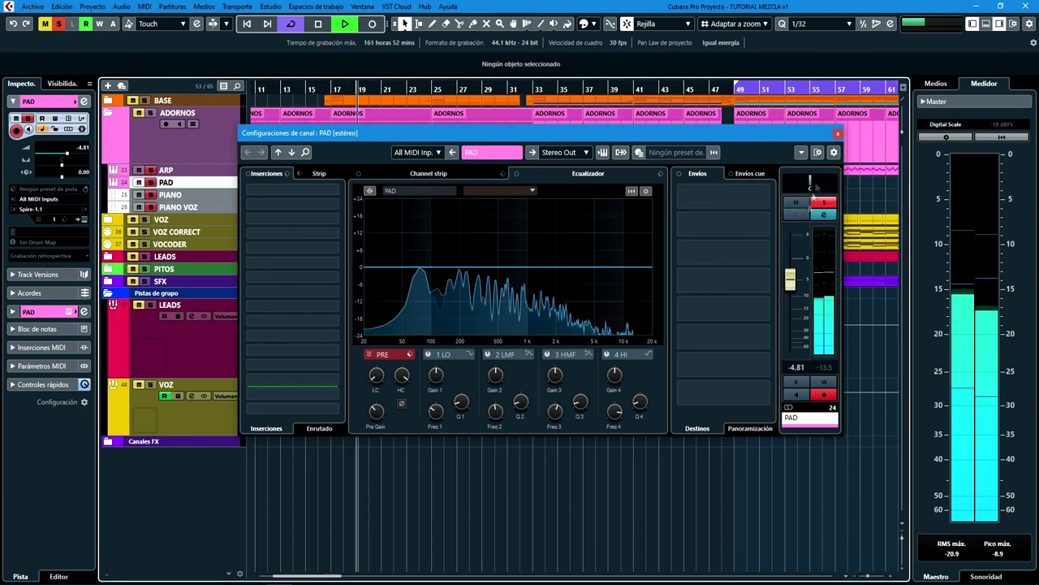
left_click(838, 132)
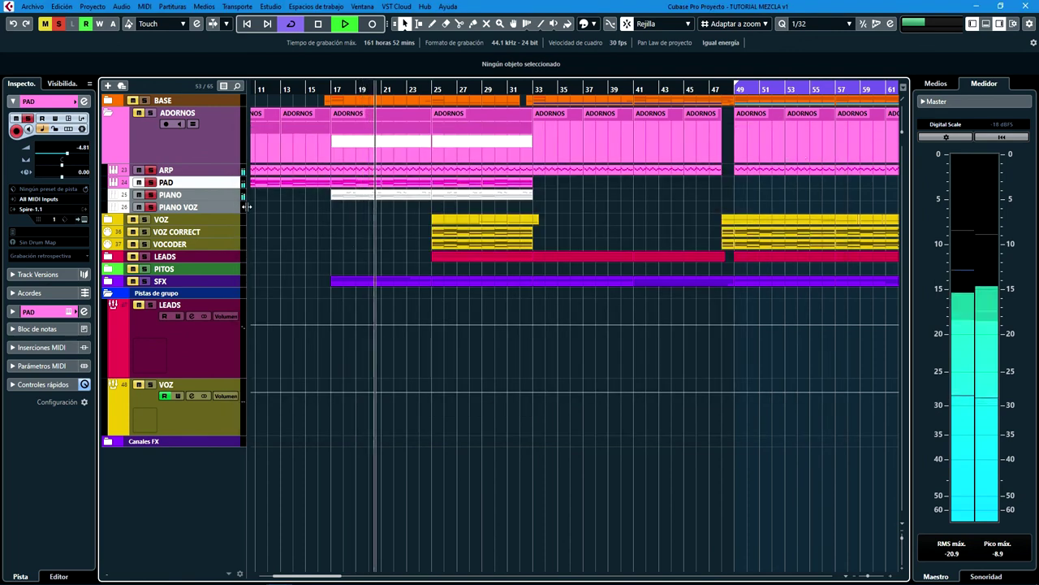
Readjust the PIANO channel's fader to -1.06 dB while the ADORNOS tracks play.
key("g")
key("g")
key("g")
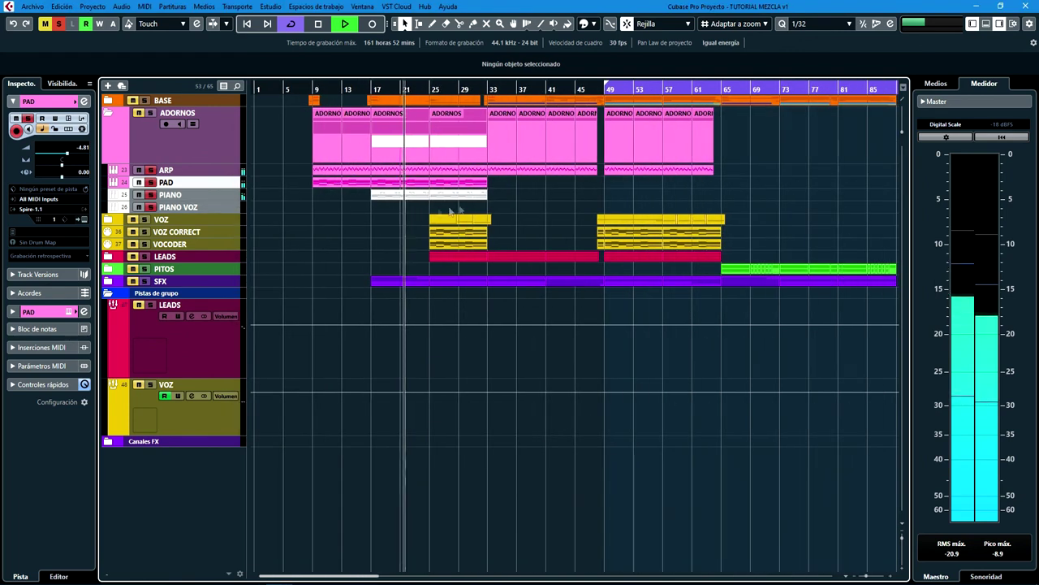
left_click(202, 194)
key("e")
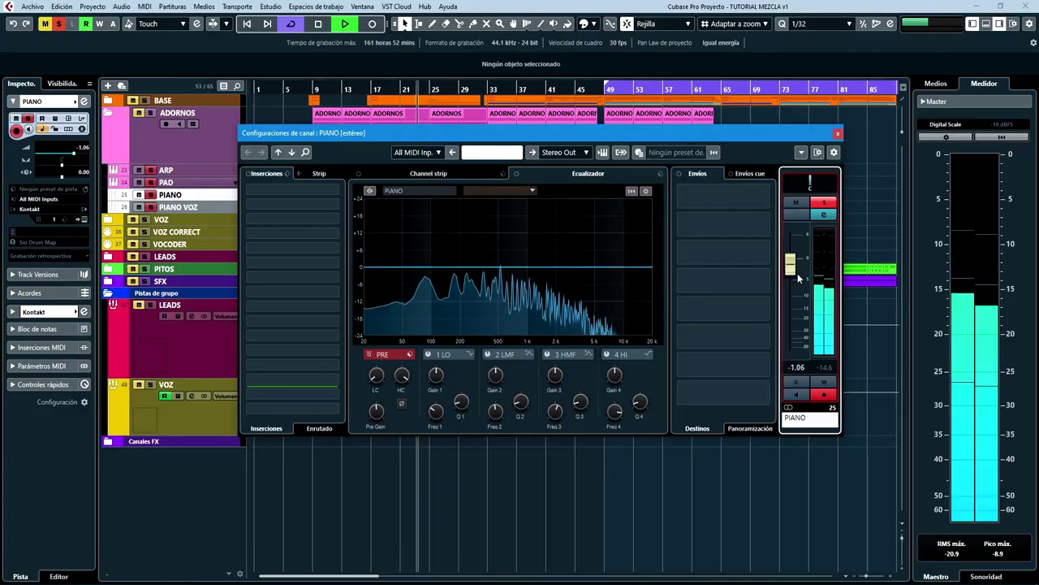
key("e")
Lower the ARP channel's fader further to -6.56 dB during playback and close its channel settings.
left_click(200, 170)
key("e")
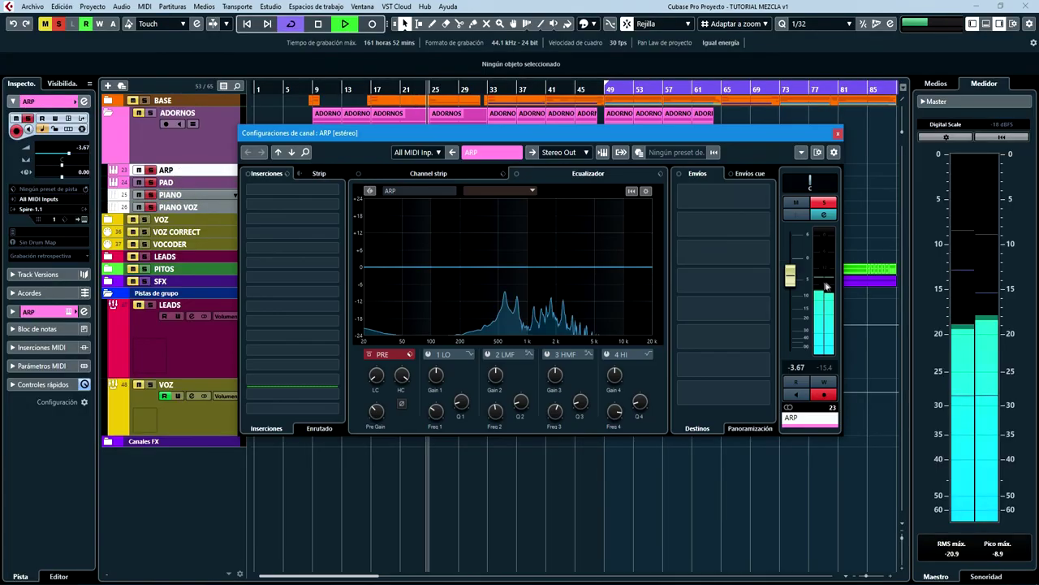
key("e")
key("h")
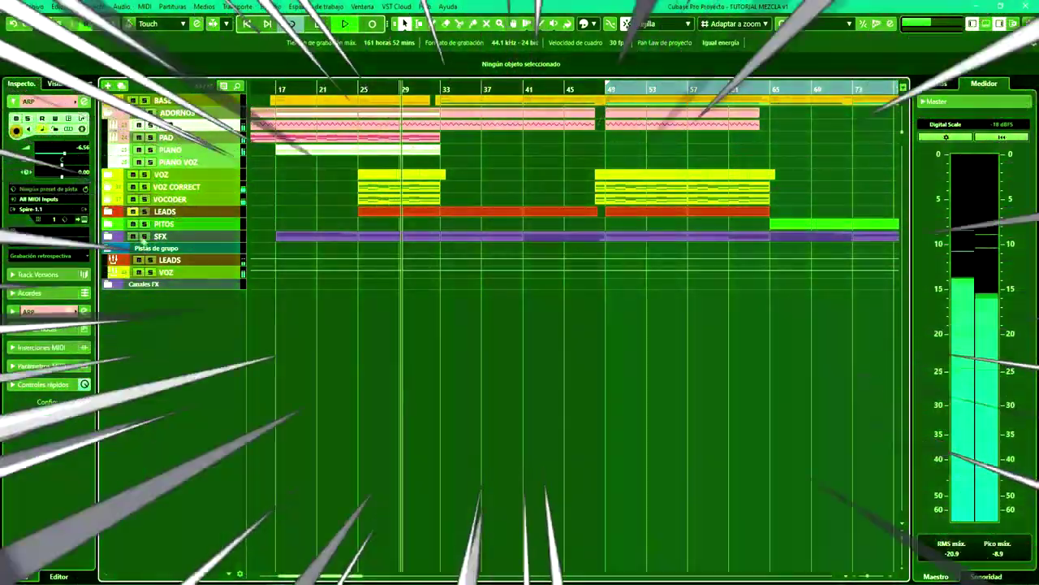